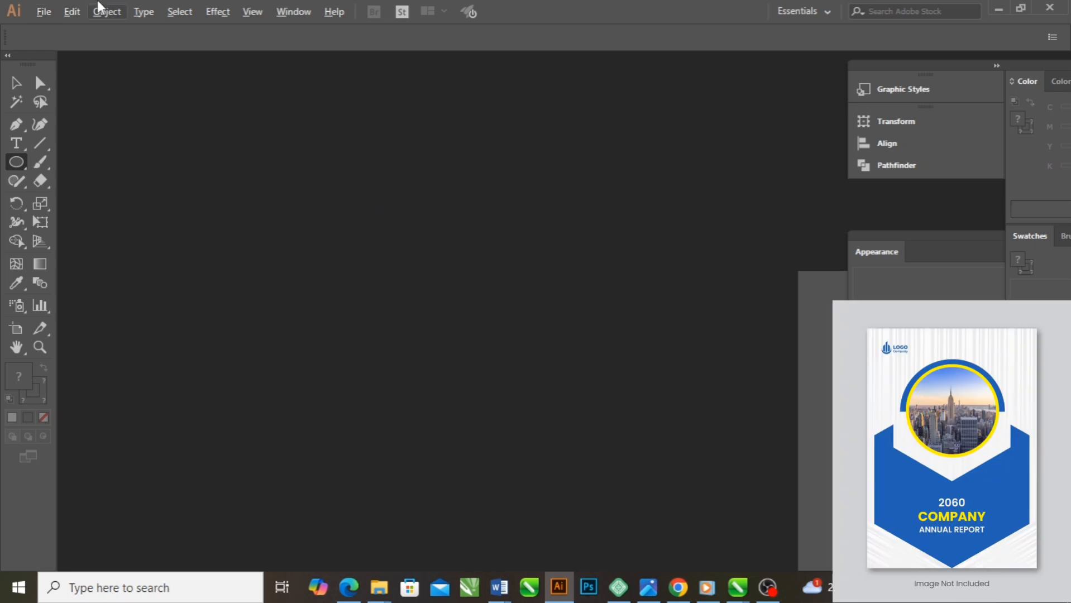
# Create a new portrait A4 document from the print presets
pyautogui.click(43, 13)
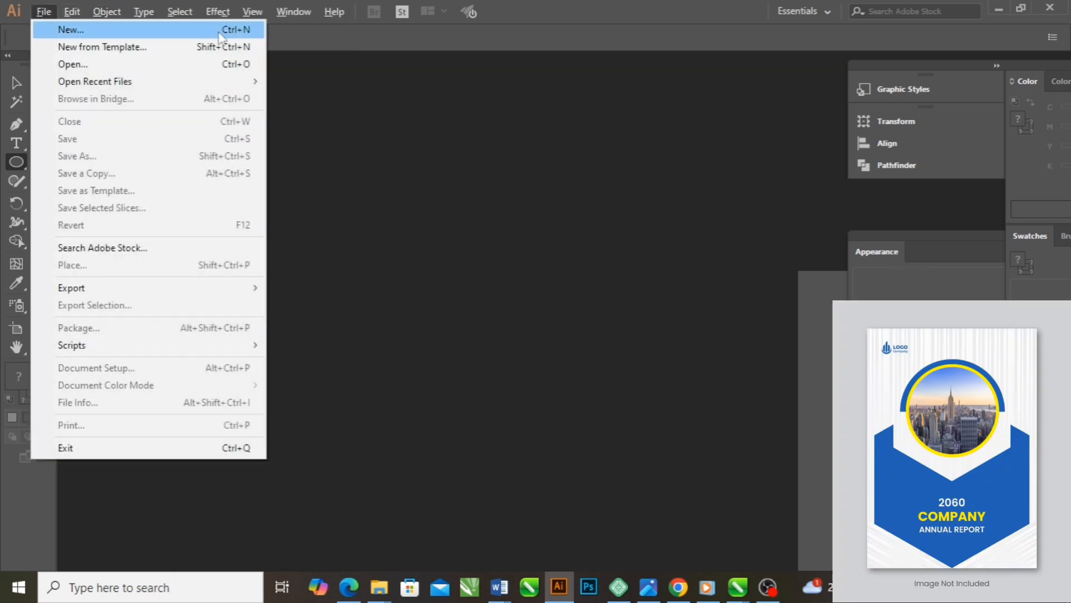
pyautogui.click(189, 33)
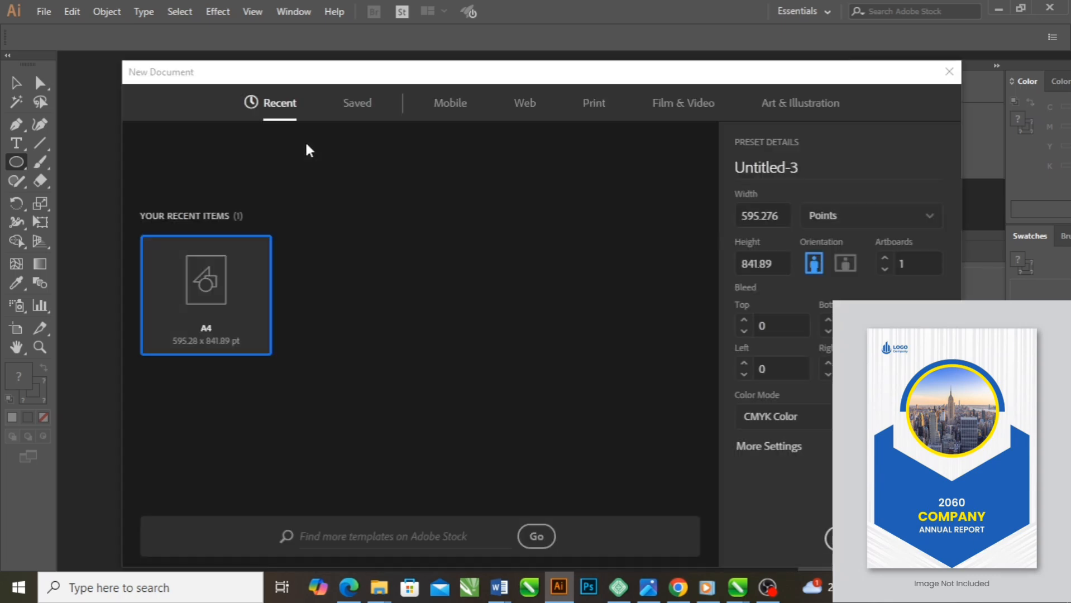
pyautogui.click(578, 110)
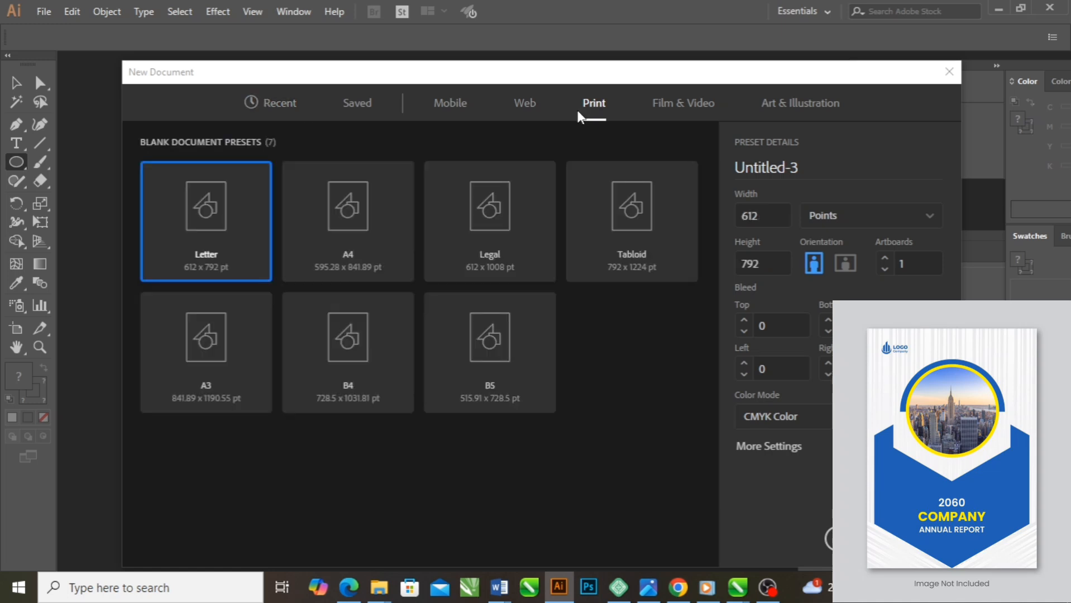
pyautogui.click(351, 218)
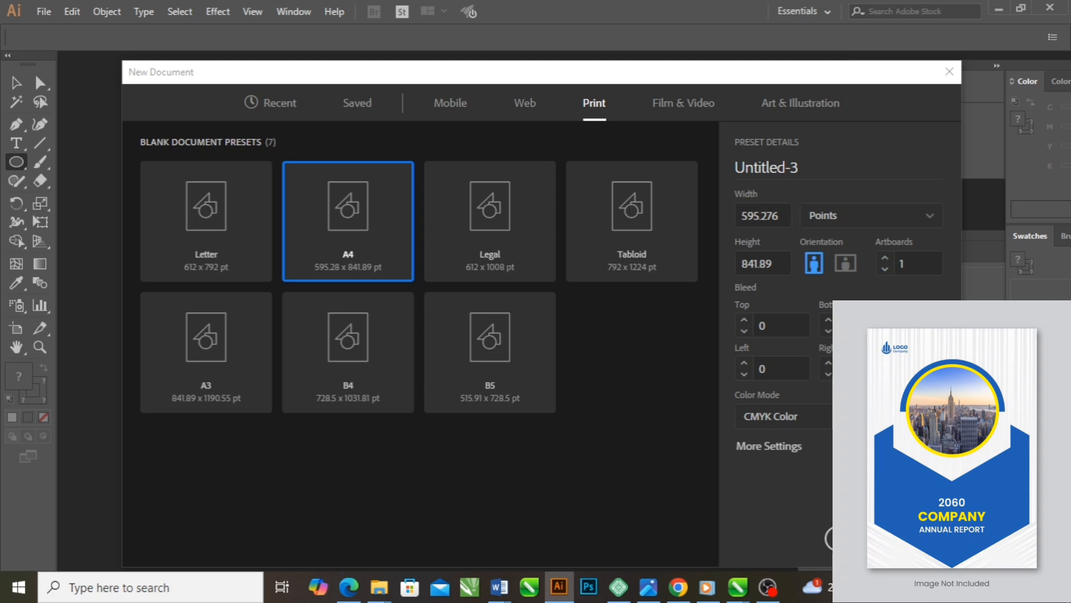
pyautogui.click(913, 539)
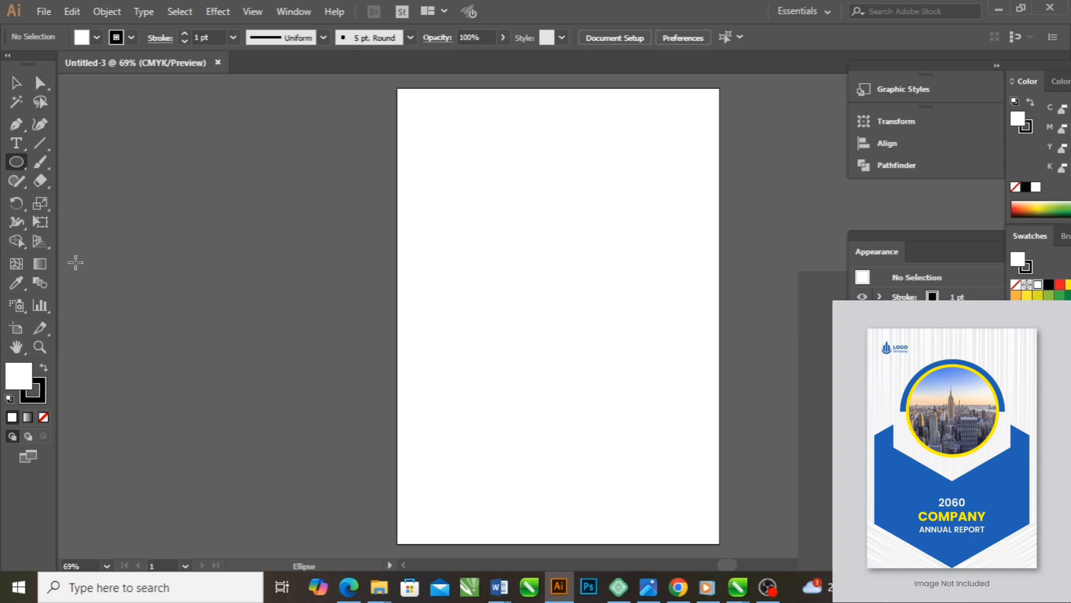
# Draw a rectangle about 343 × 106 pt near the page's upper edge and a square about 245 pt wide below it
pyautogui.click(19, 167)
pyautogui.click(78, 163)
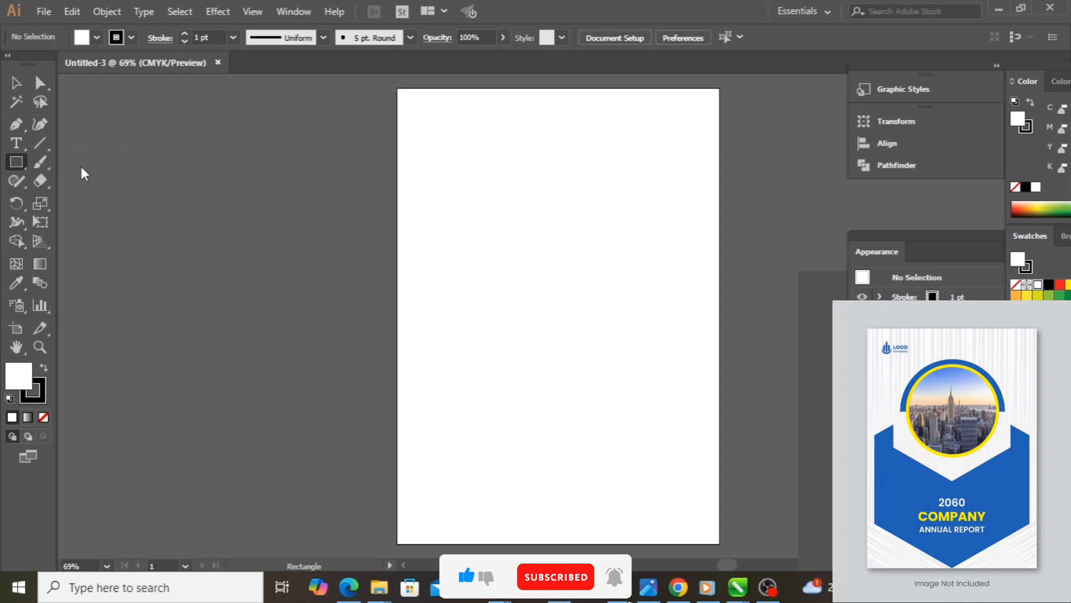
pyautogui.click(25, 166)
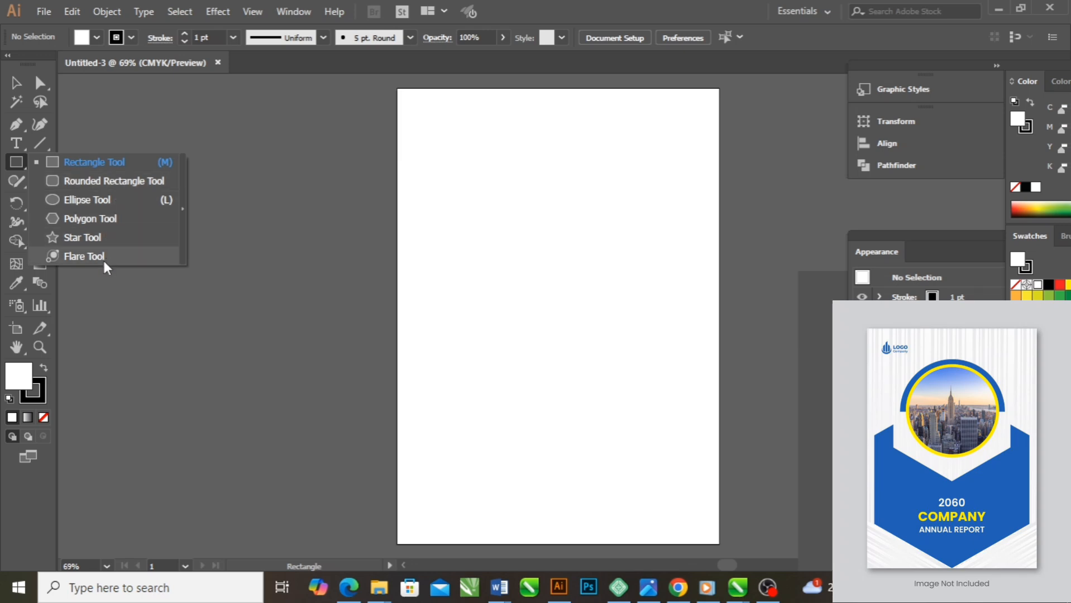
pyautogui.click(111, 162)
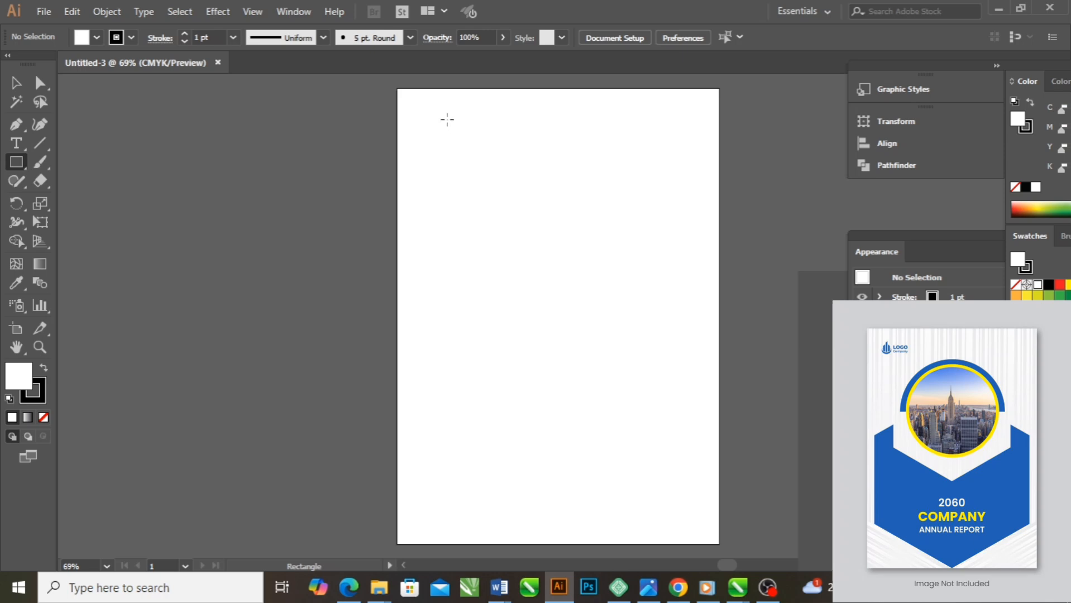
pyautogui.moveTo(448, 113); pyautogui.dragTo(635, 171)
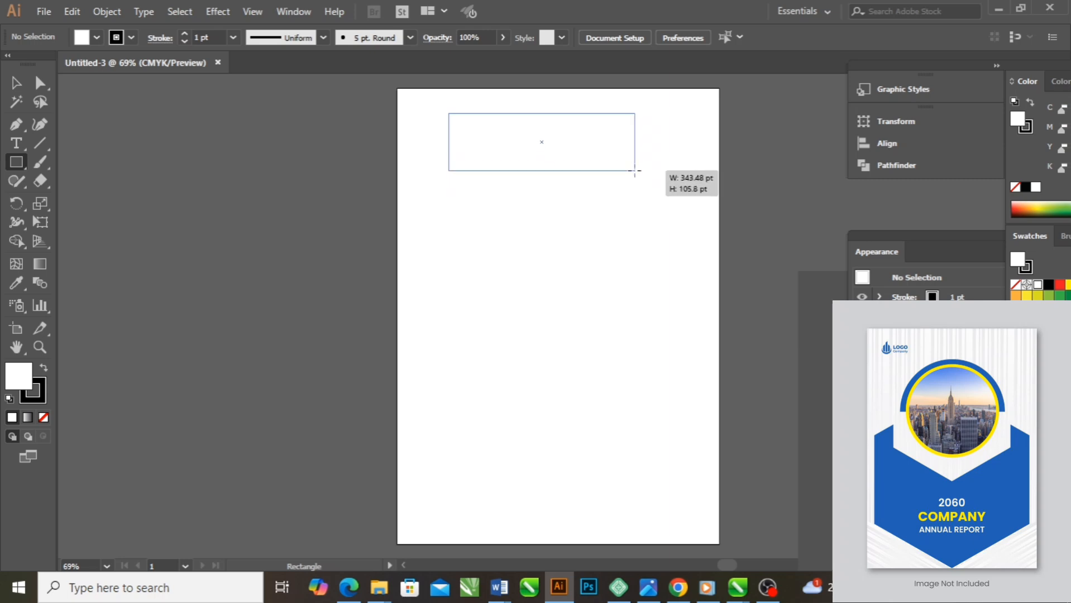
pyautogui.moveTo(534, 249); pyautogui.dragTo(530, 207)
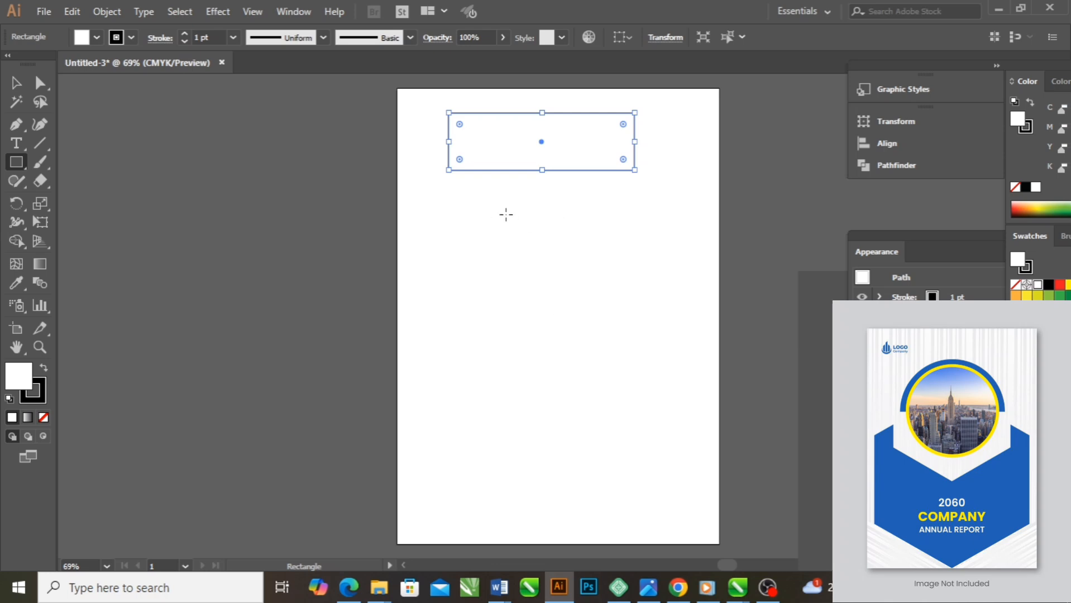
pyautogui.moveTo(481, 195); pyautogui.dragTo(614, 327)
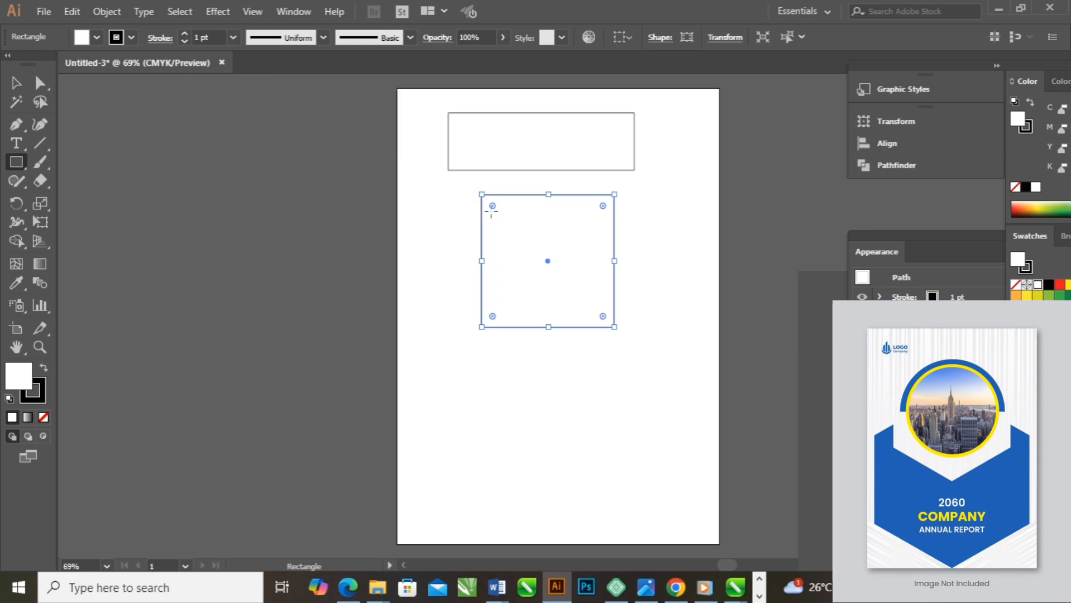
# Round all corners of the square, and round the wide rectangle above it into a pill shape
pyautogui.moveTo(492, 206); pyautogui.dragTo(472, 130)
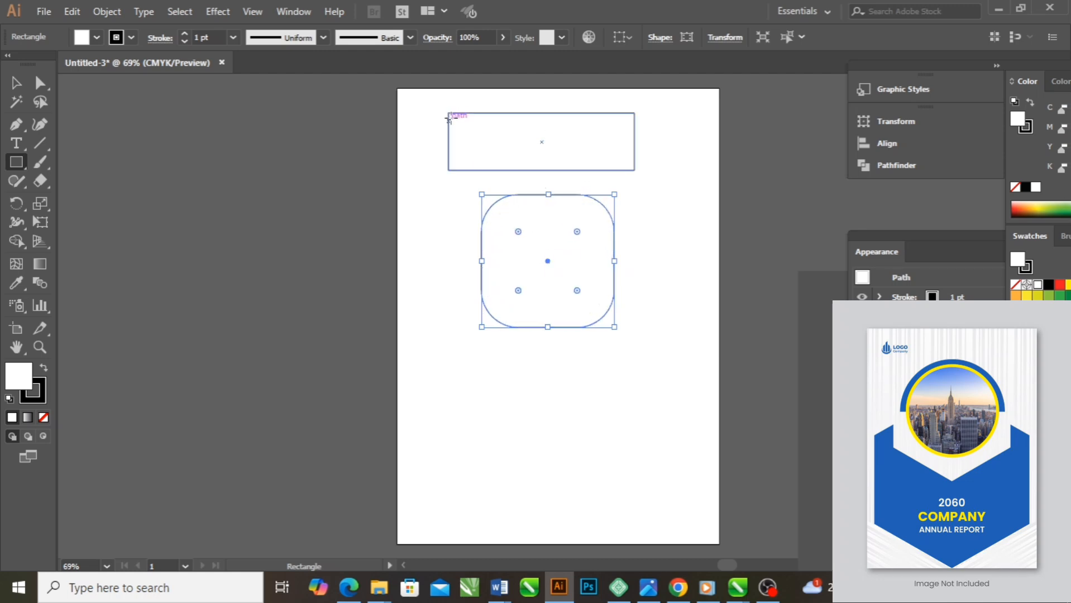
pyautogui.click(470, 168)
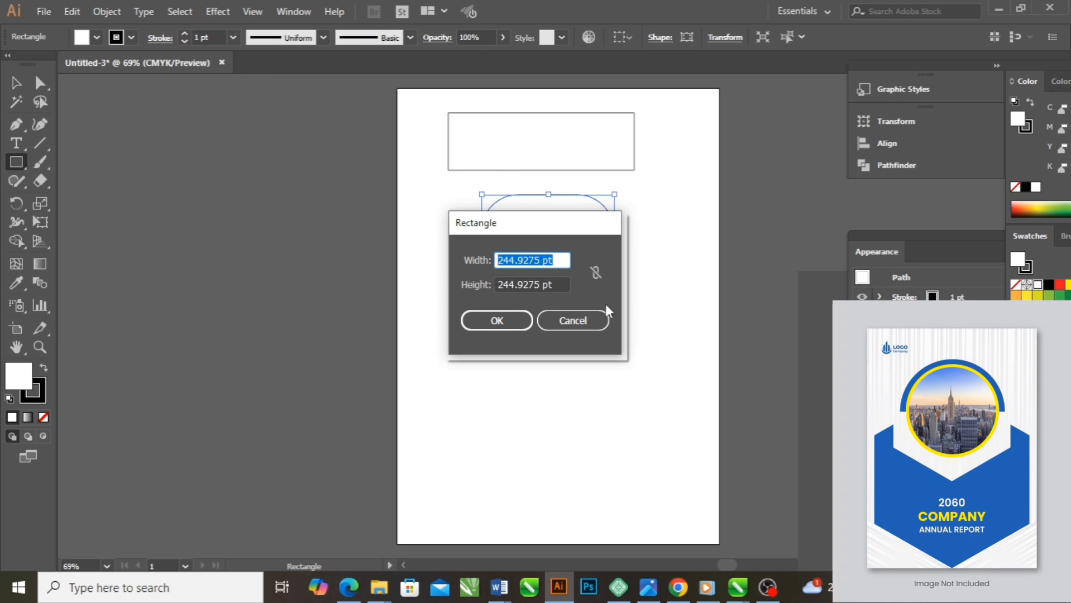
pyautogui.click(573, 318)
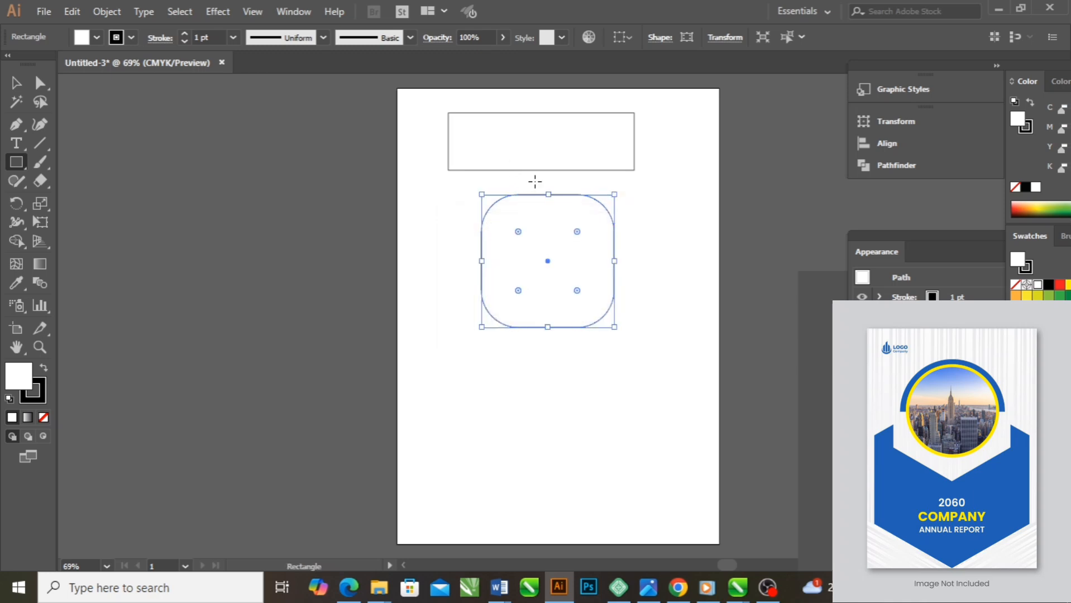
pyautogui.press('b')
pyautogui.press('v')
pyautogui.click(539, 139)
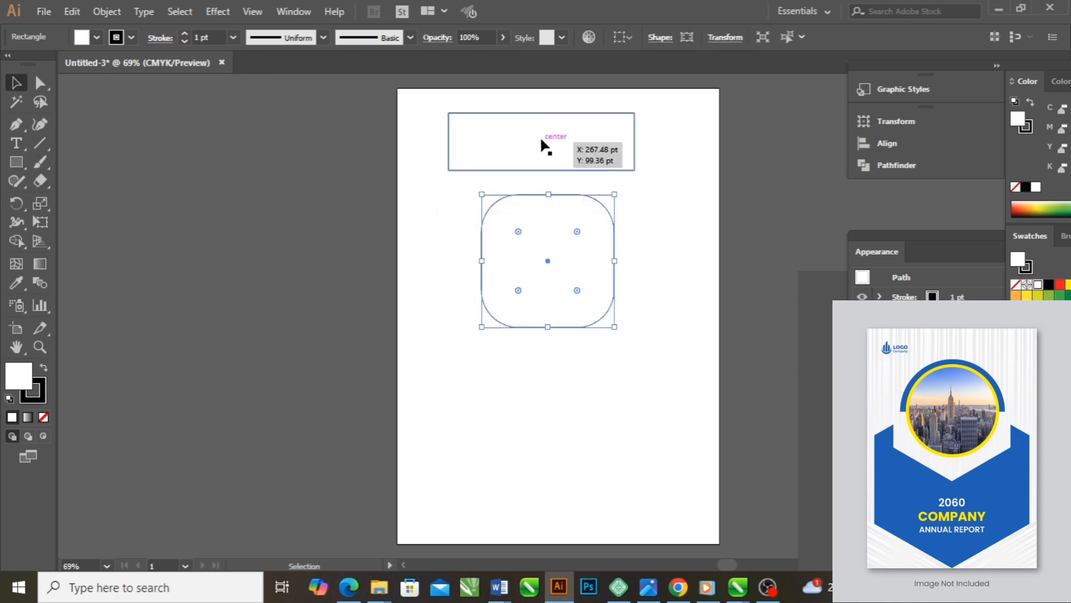
pyautogui.moveTo(459, 124); pyautogui.dragTo(507, 142)
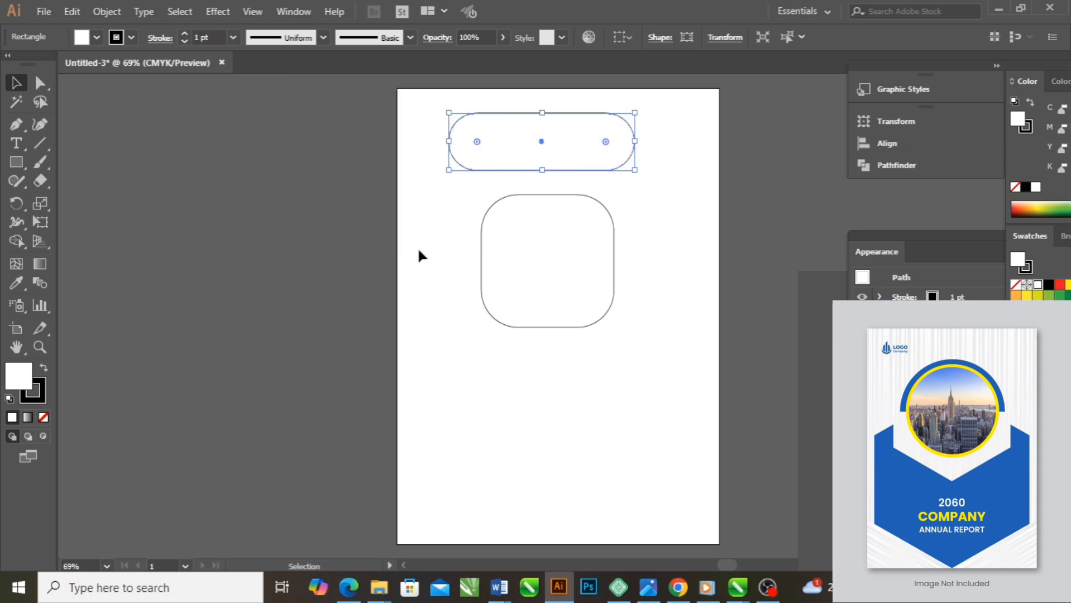
# Undo the wide rectangle's corner rounding and delete both shapes from the page
pyautogui.click(430, 213)
pyautogui.click(548, 156)
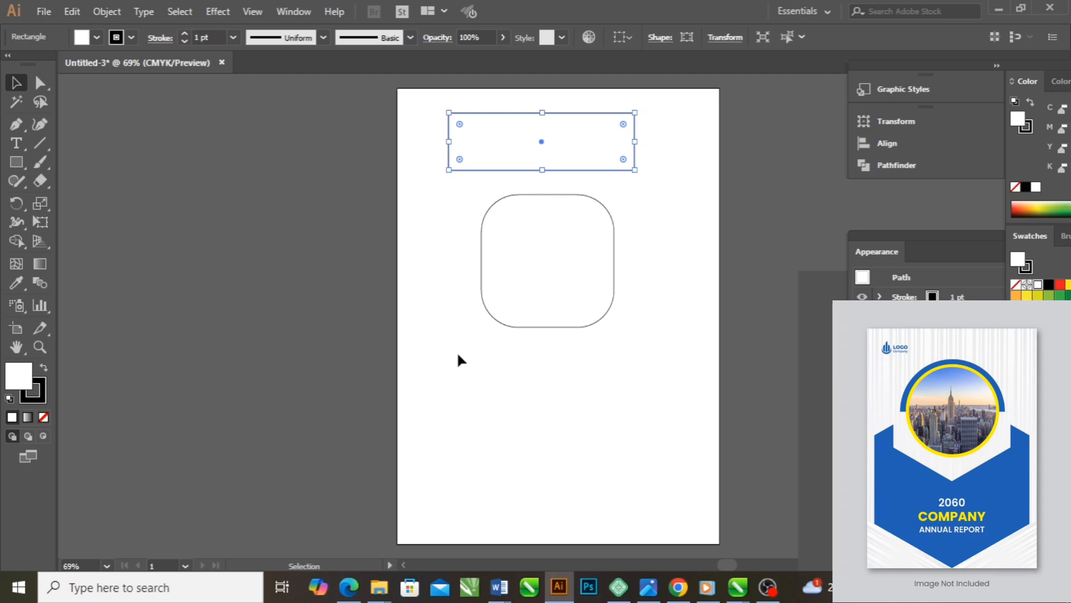
pyautogui.moveTo(434, 364); pyautogui.dragTo(703, 102)
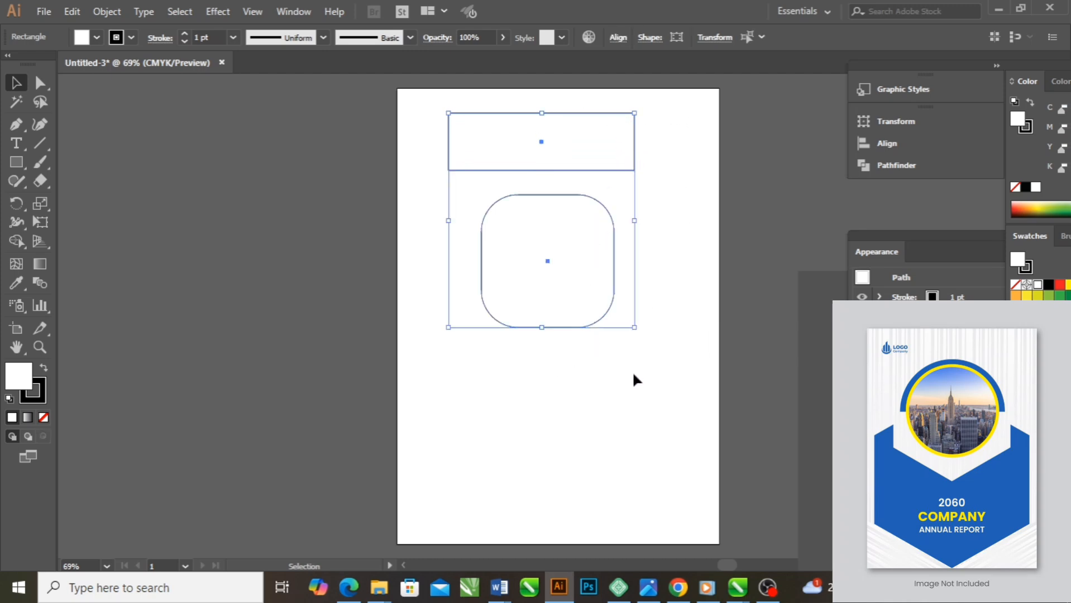
pyautogui.press('Delete')
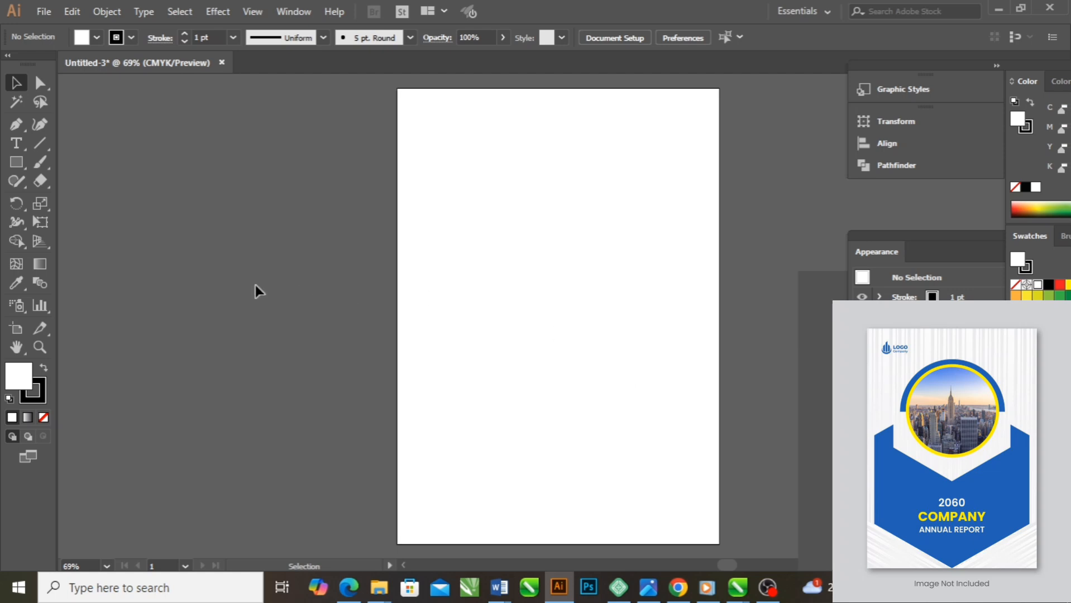
# Draw a wide rounded rectangle and a rounded square below it with the Rounded Rectangle tool, and delete both
pyautogui.click(25, 168)
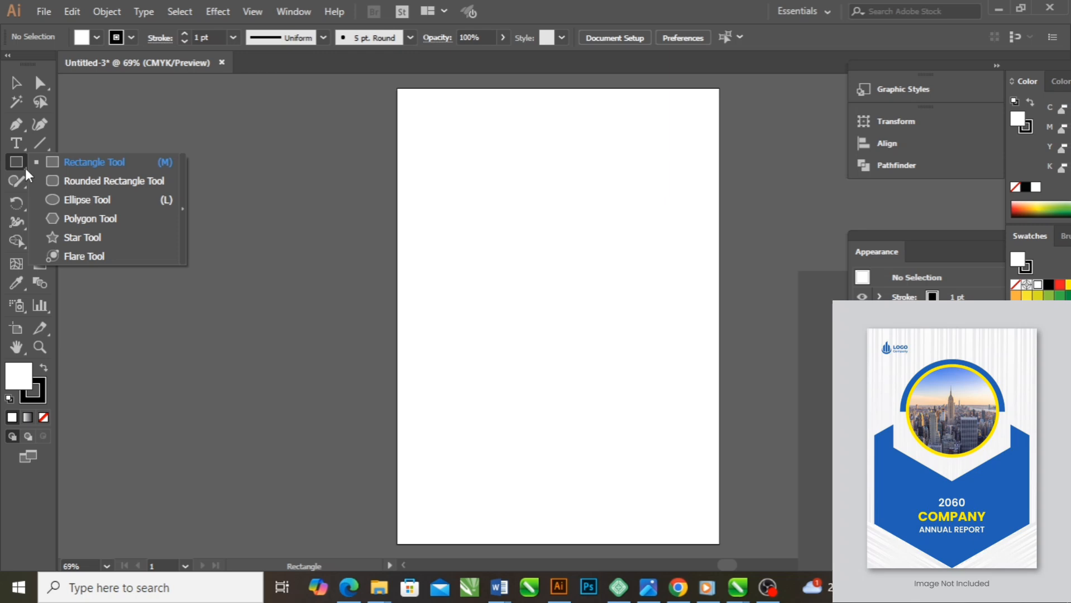
pyautogui.click(96, 180)
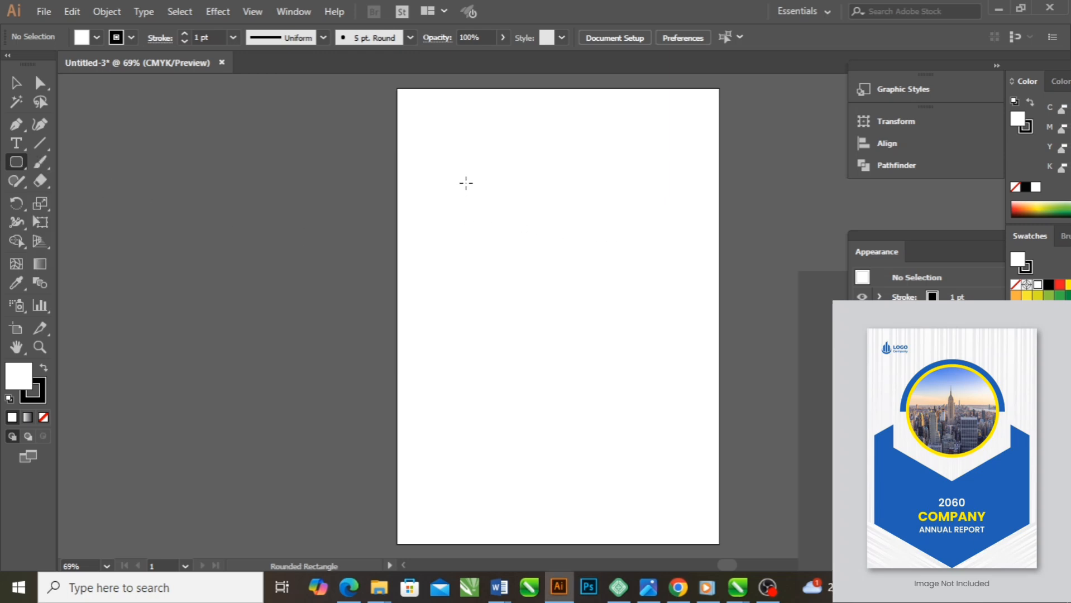
pyautogui.moveTo(474, 173); pyautogui.dragTo(633, 234)
pyautogui.moveTo(491, 275); pyautogui.dragTo(593, 401)
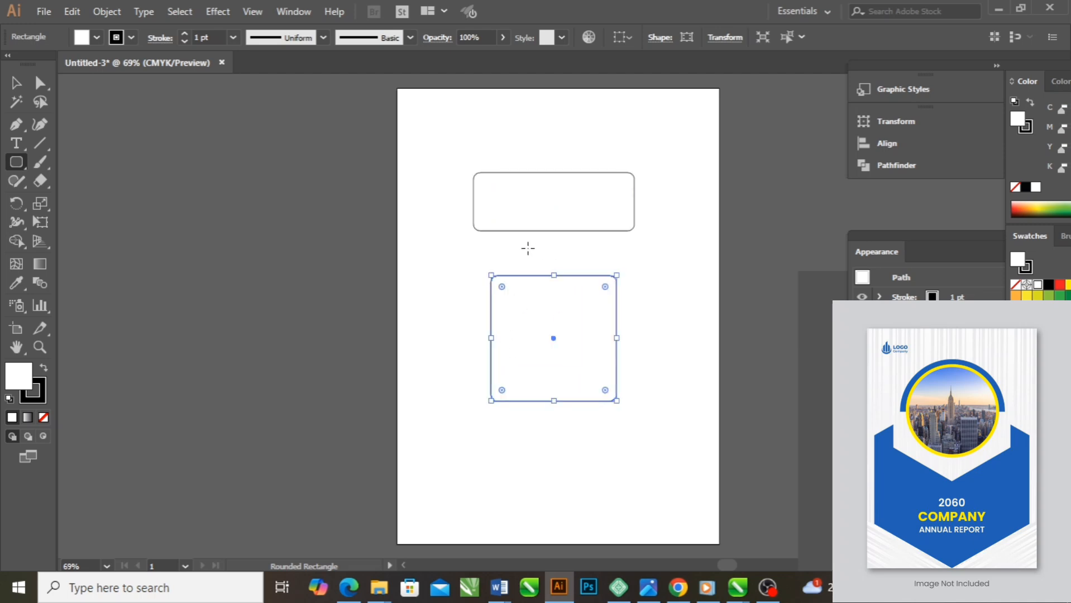
pyautogui.hotkey('ctrl', 'a')
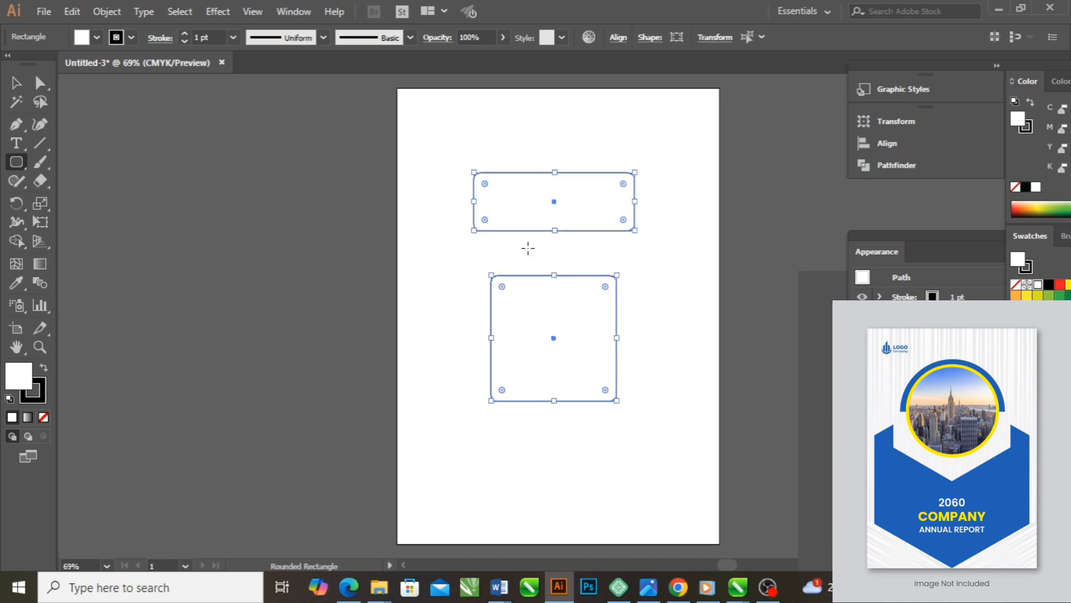
pyautogui.press('Delete')
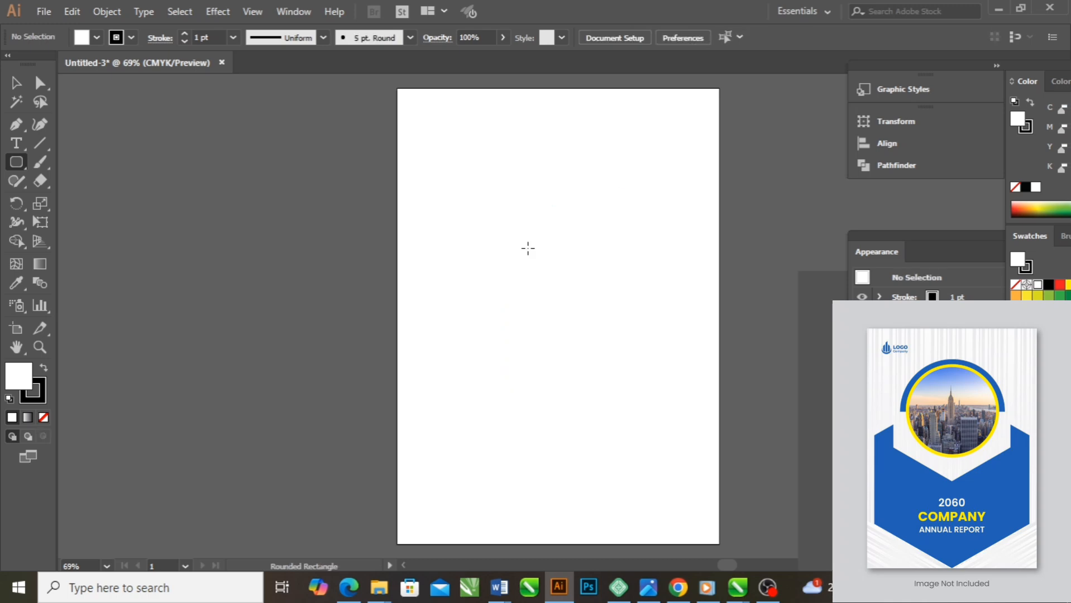
# Draw an ellipse about 343 × 170 pt and a circle about 333 pt in diameter, with the circle centred below the ellipse
pyautogui.click(26, 167)
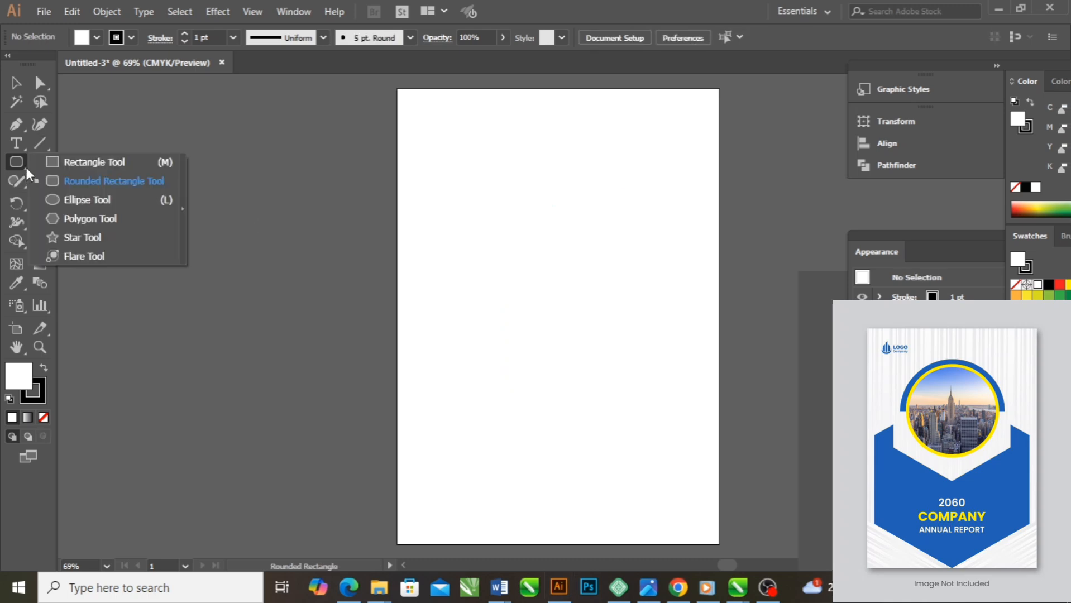
pyautogui.click(84, 200)
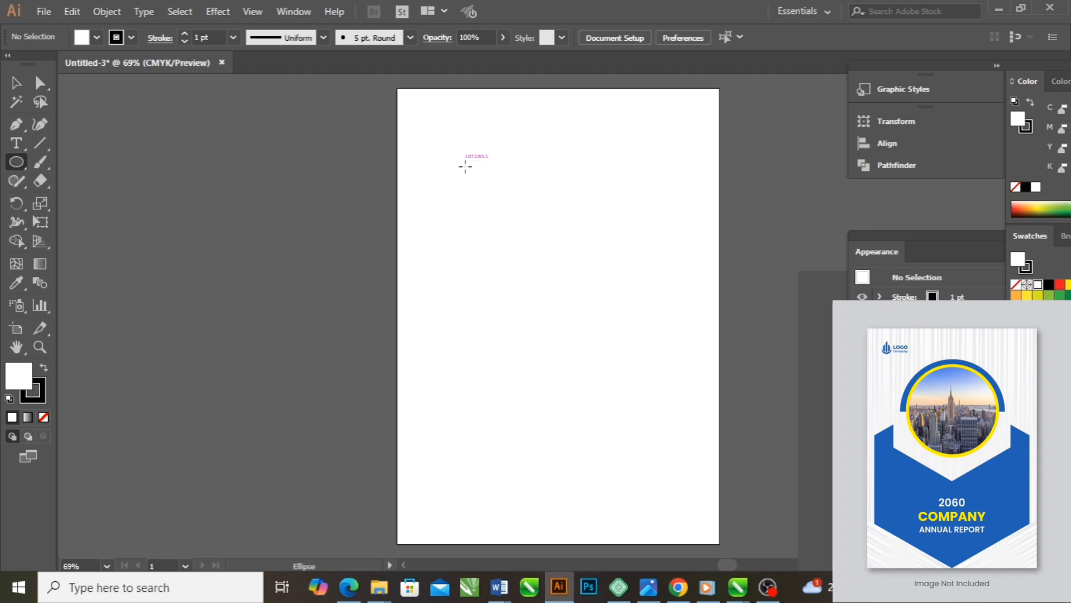
pyautogui.moveTo(456, 162); pyautogui.dragTo(642, 253)
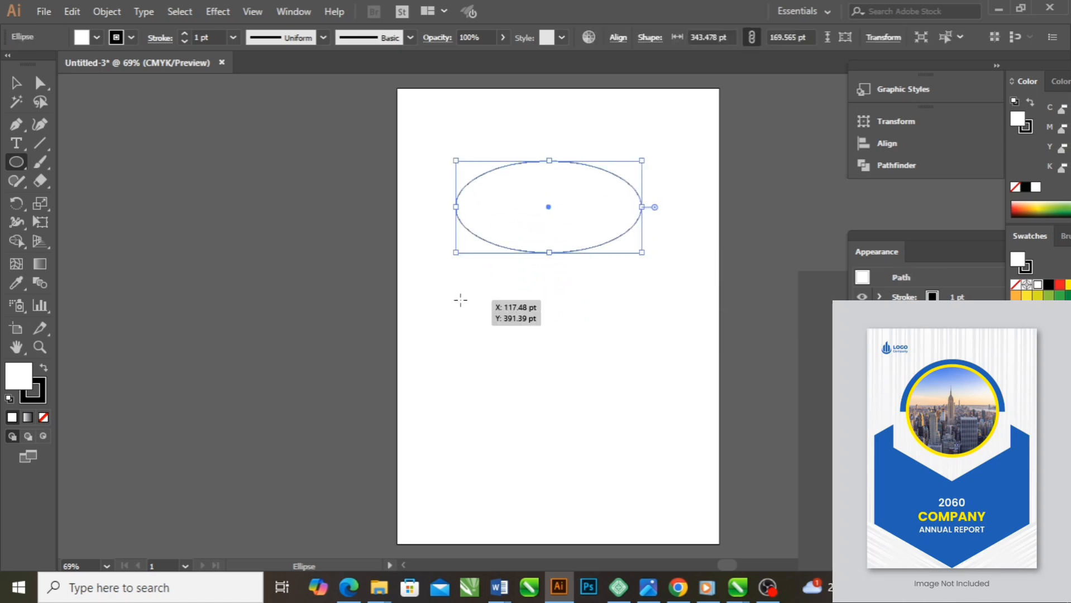
pyautogui.moveTo(460, 300); pyautogui.dragTo(605, 479)
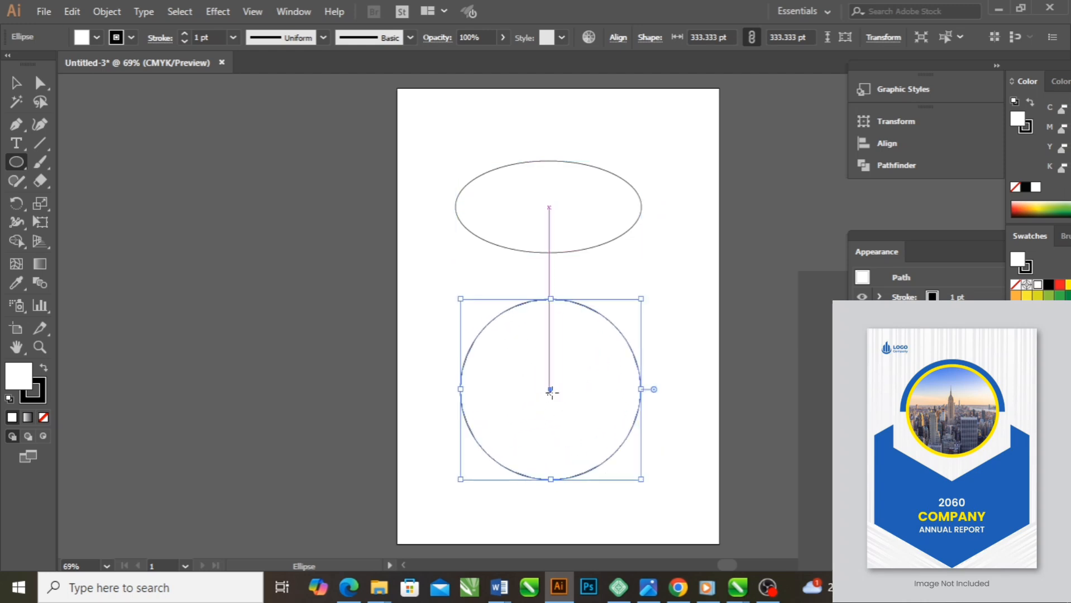
pyautogui.moveTo(552, 391); pyautogui.dragTo(549, 361)
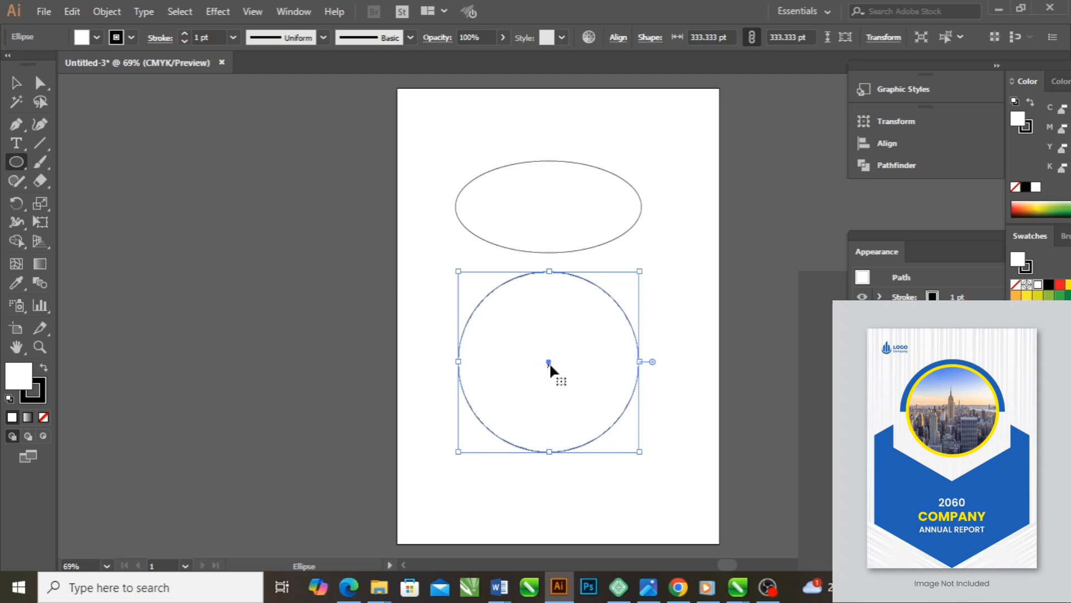
# Delete the ellipse and the circle from the page
pyautogui.press('ctrl')
pyautogui.hotkey('ctrl', 'a')
pyautogui.press('Delete')
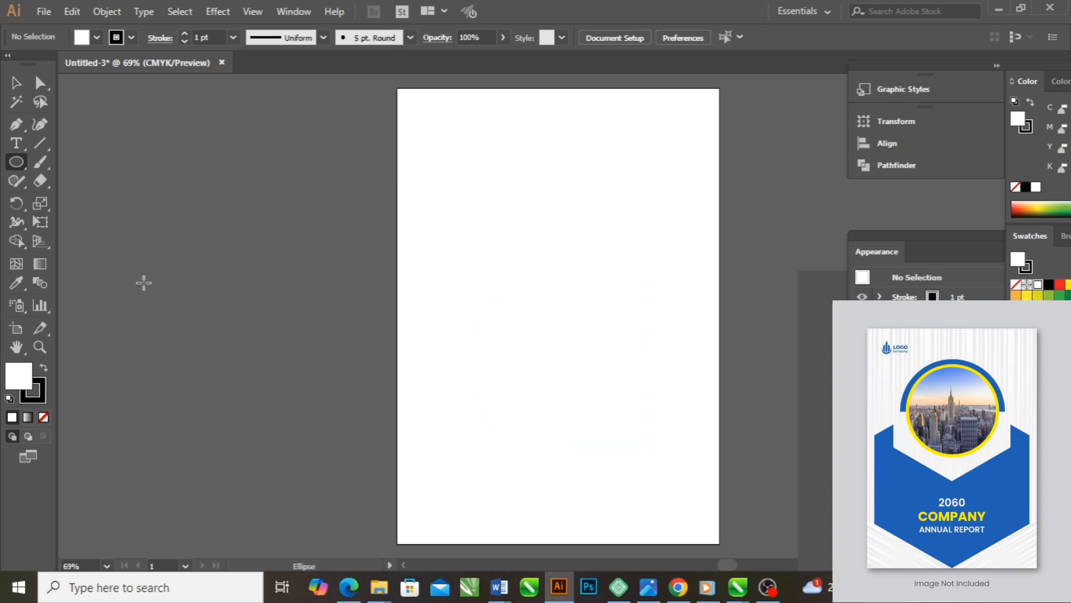
# Draw a tilted hexagon with a radius of about 188 pt on the upper half of the page, and delete it
pyautogui.click(27, 168)
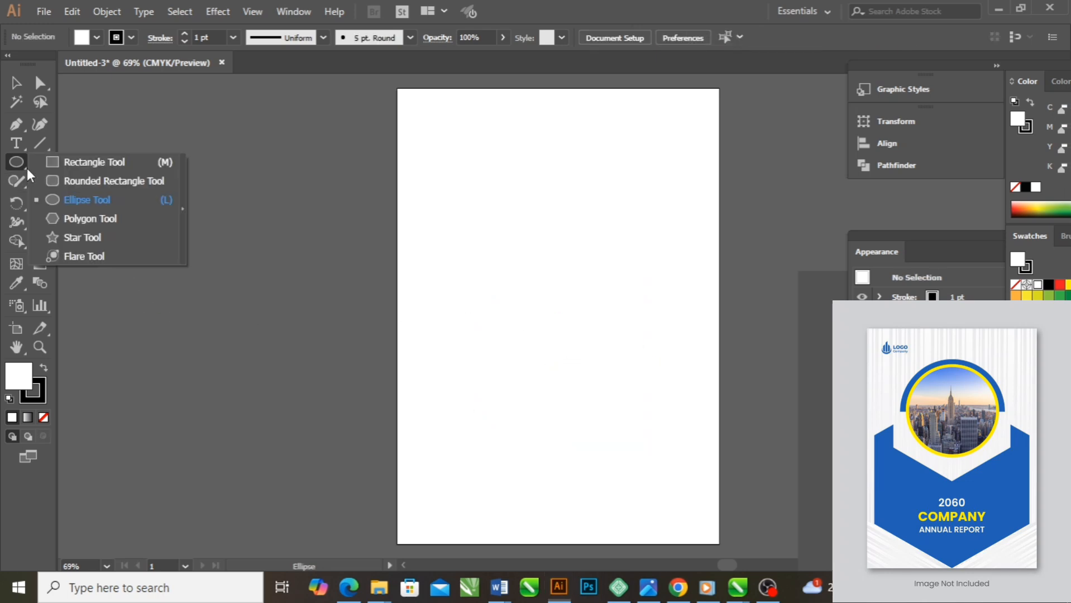
pyautogui.click(83, 225)
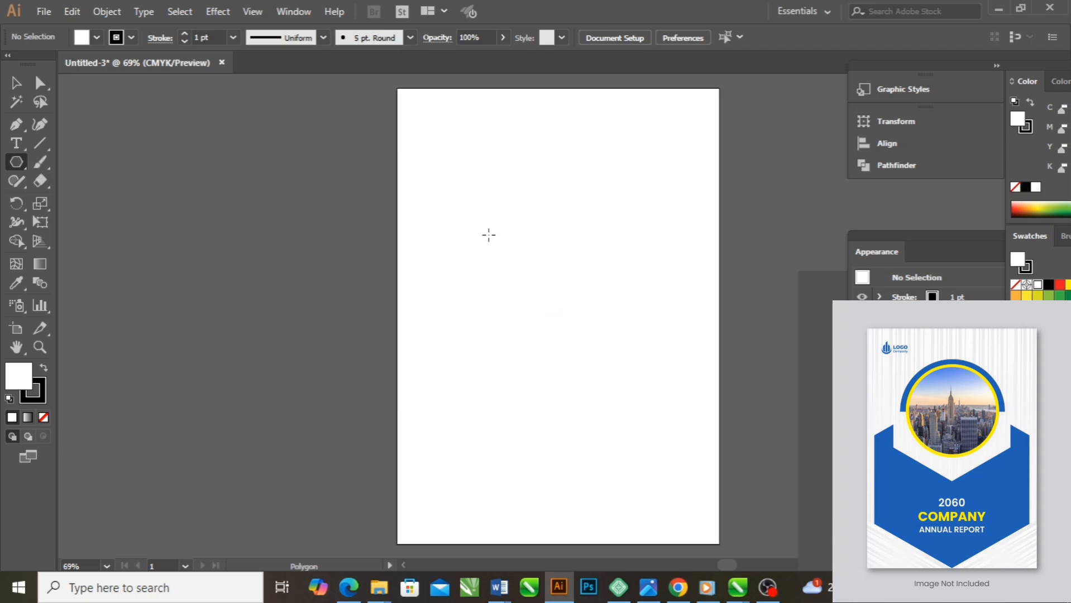
pyautogui.moveTo(489, 229); pyautogui.dragTo(558, 217)
pyautogui.moveTo(481, 148); pyautogui.dragTo(526, 268)
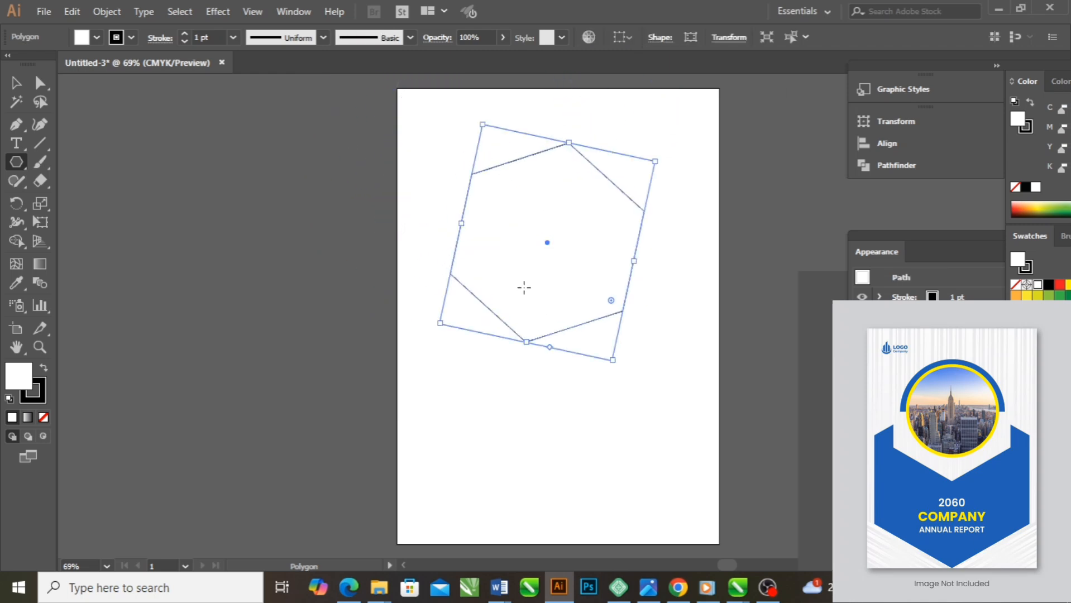
pyautogui.press('Delete')
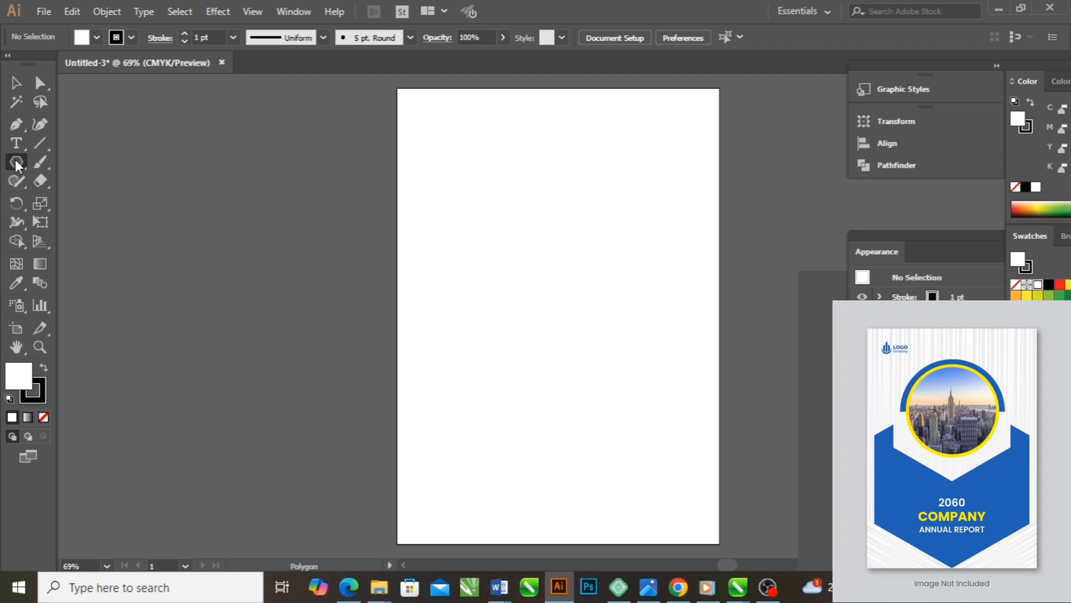
# Create a three-sided polygon with a radius of 188.0971 pt on the upper half of the page
pyautogui.click(519, 249)
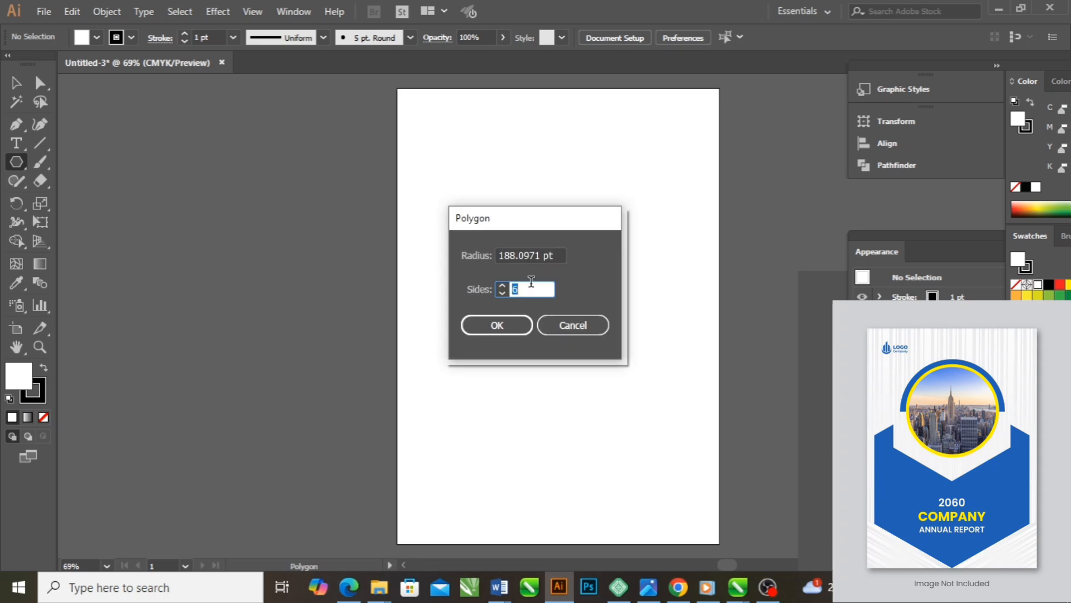
pyautogui.write('3')
pyautogui.click(499, 325)
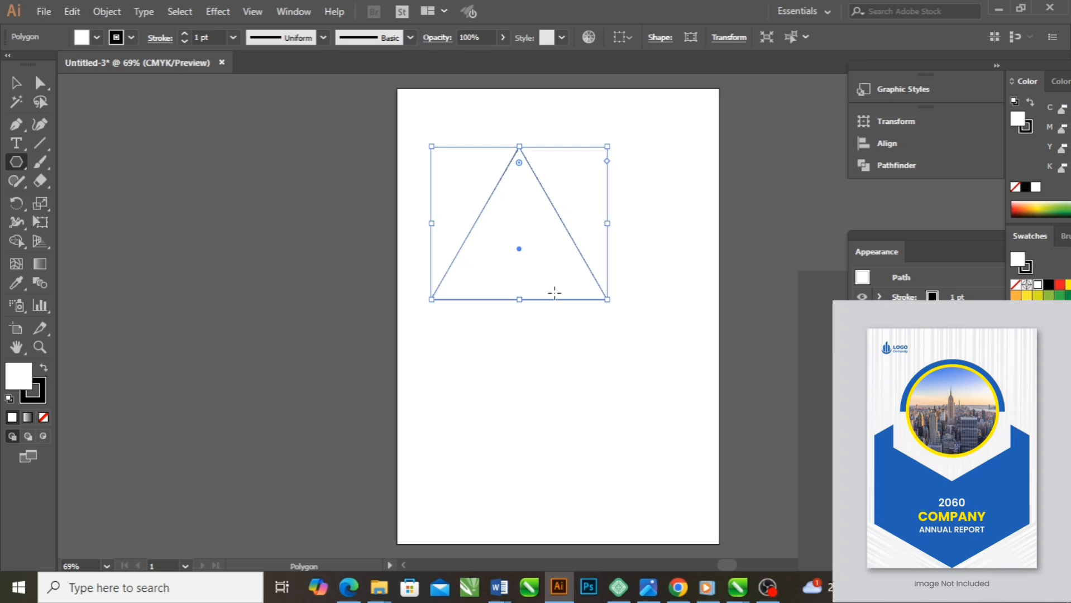
# Create a six-sided polygon with a radius of 188.0971 pt below the triangle, and delete both shapes
pyautogui.click(480, 334)
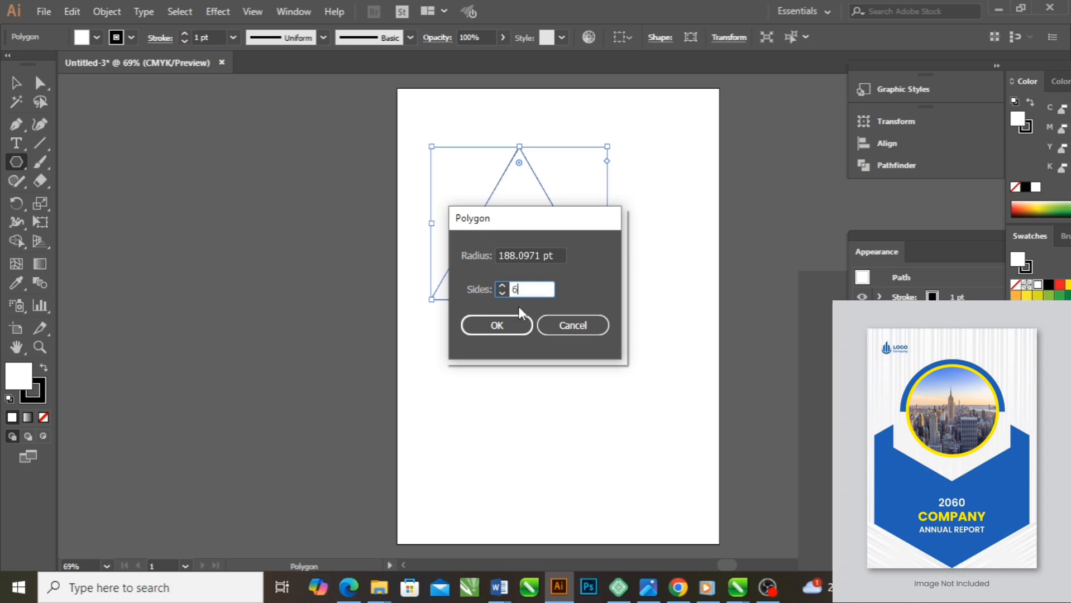
pyautogui.write('6')
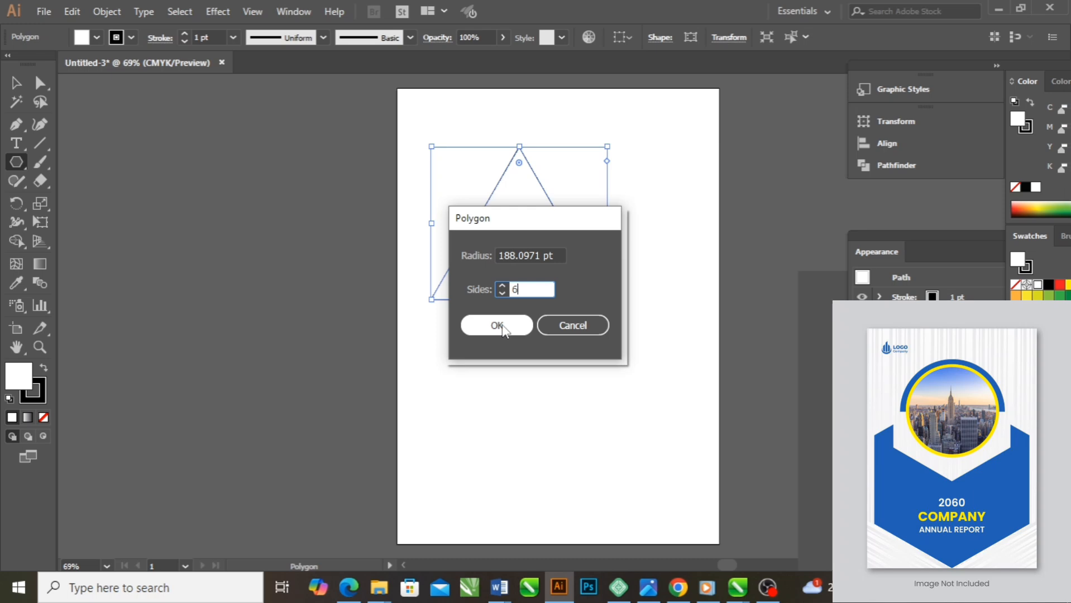
pyautogui.click(497, 326)
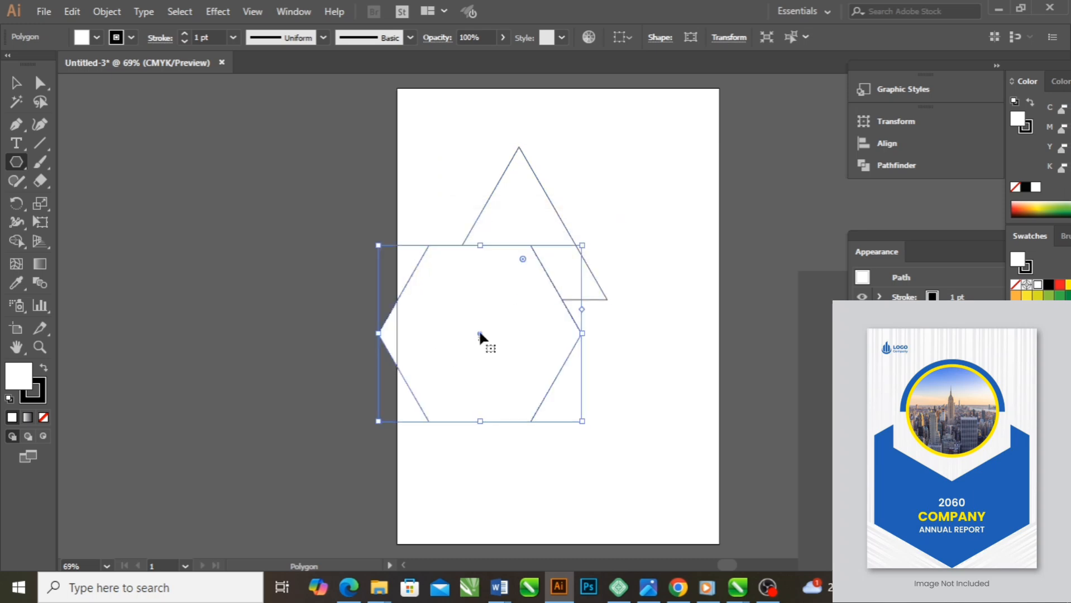
pyautogui.moveTo(479, 333); pyautogui.dragTo(543, 402)
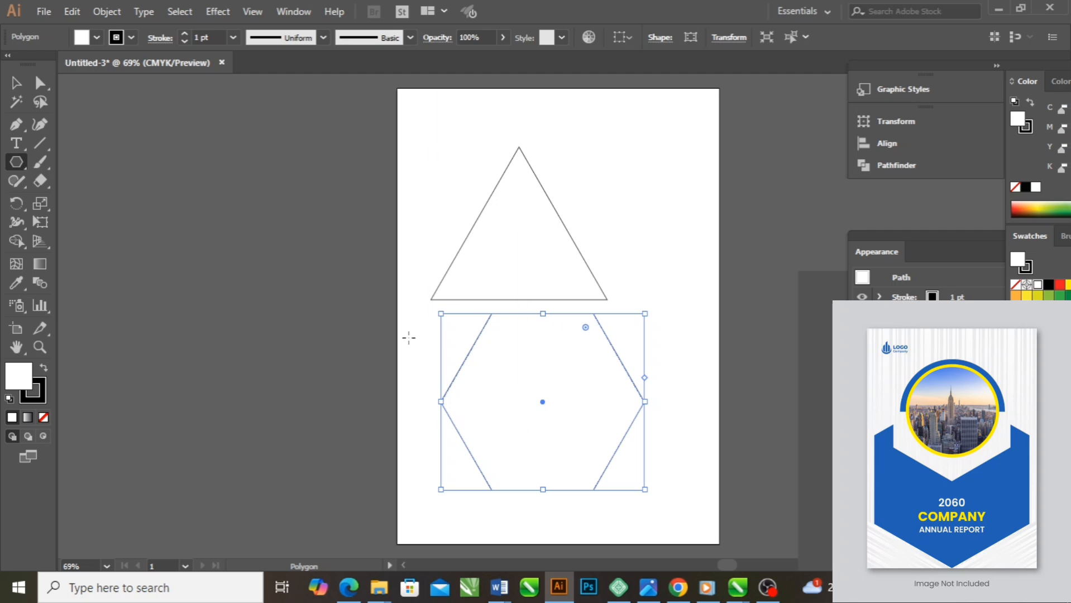
pyautogui.hotkey('ctrl', 'a')
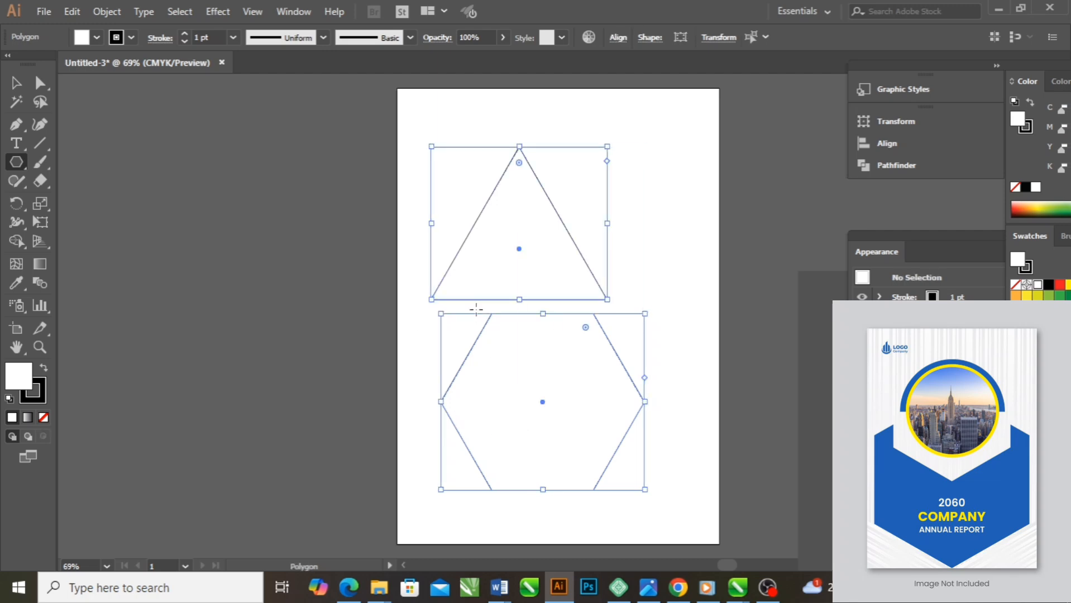
pyautogui.press('Delete')
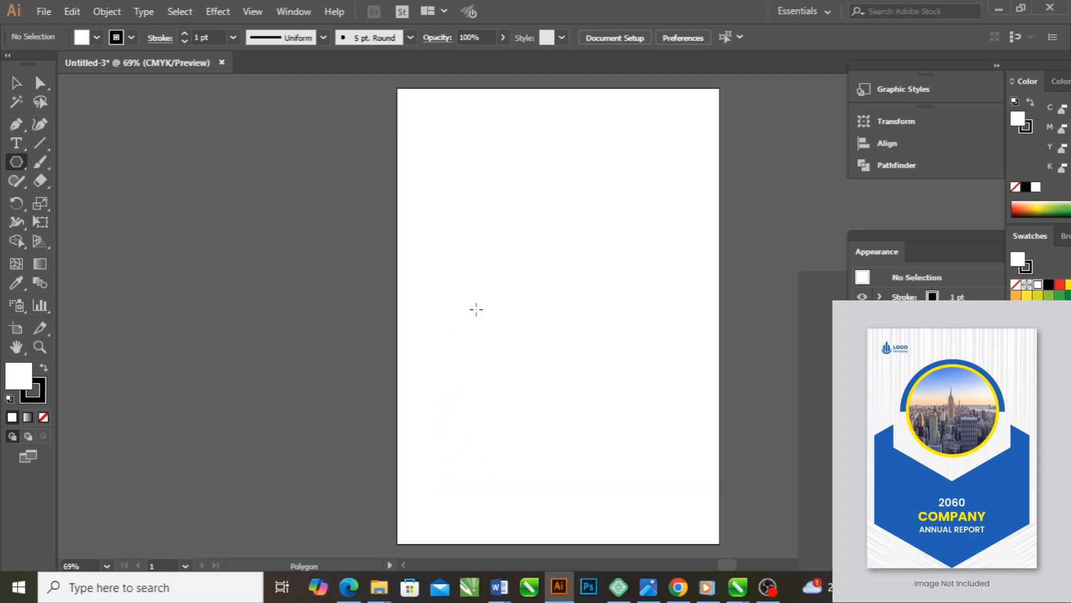
# Create a five-pointed star with radii of 25 pt and 50 pt on the upper half of the page
pyautogui.click(24, 169)
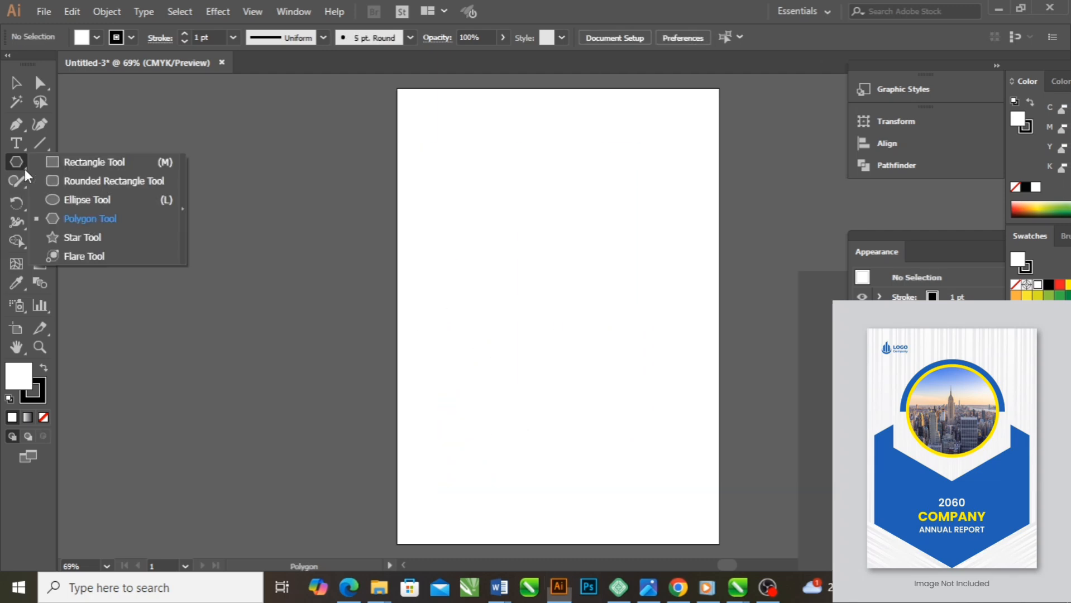
pyautogui.click(82, 237)
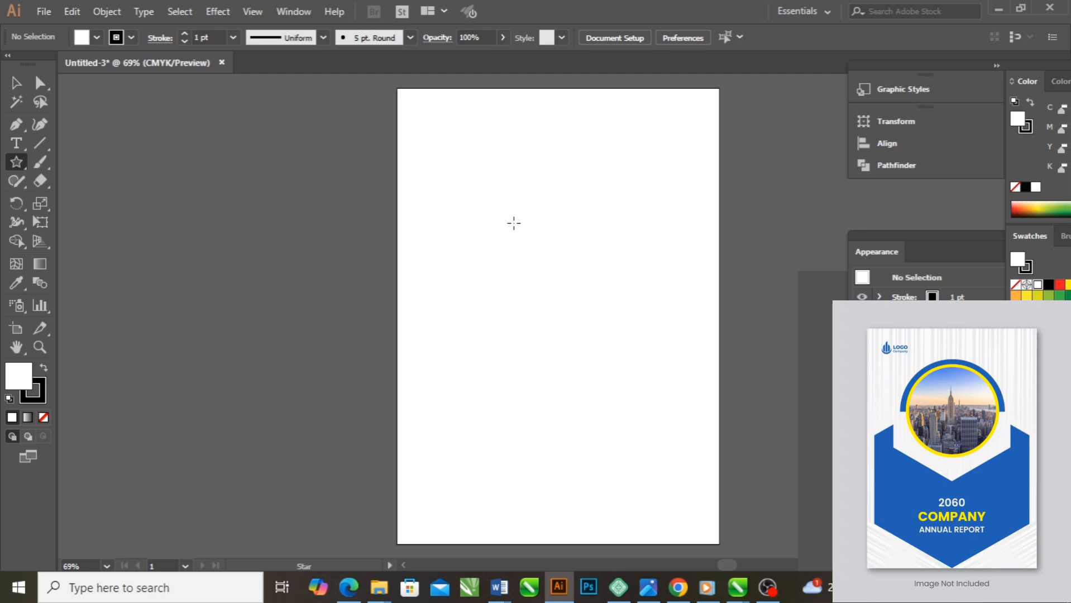
pyautogui.click(514, 223)
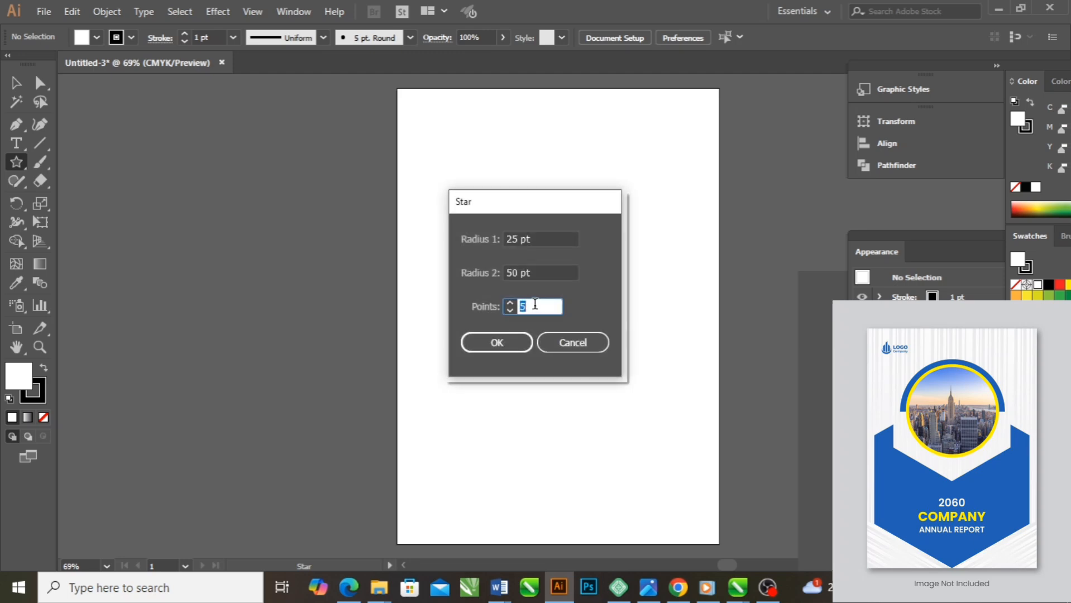
pyautogui.click(496, 342)
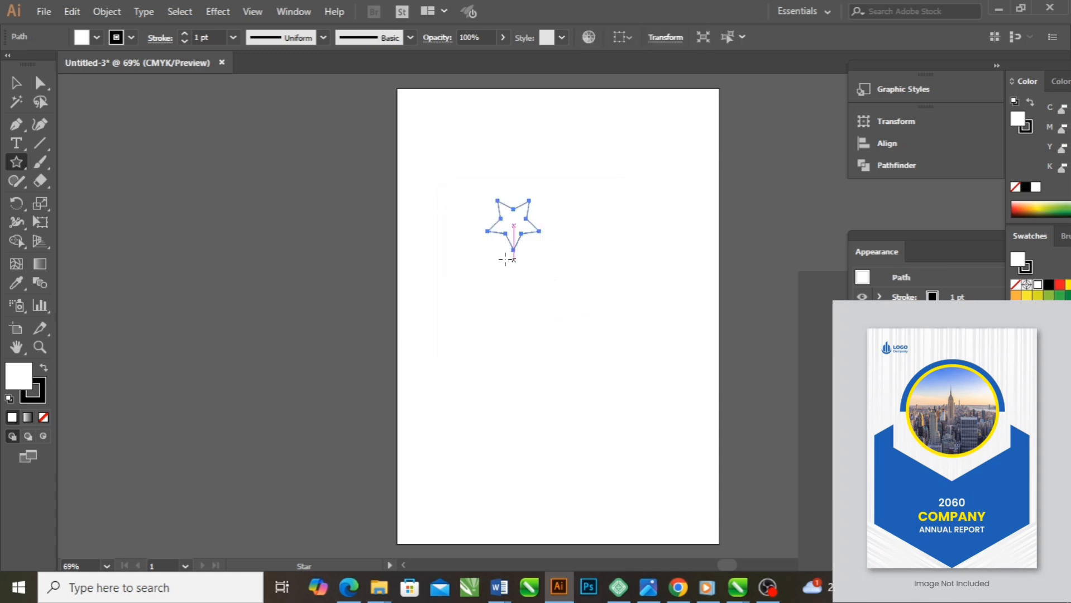
# Enlarge the star to nearly three times its size on the upper half of the page, and delete it
pyautogui.click(15, 82)
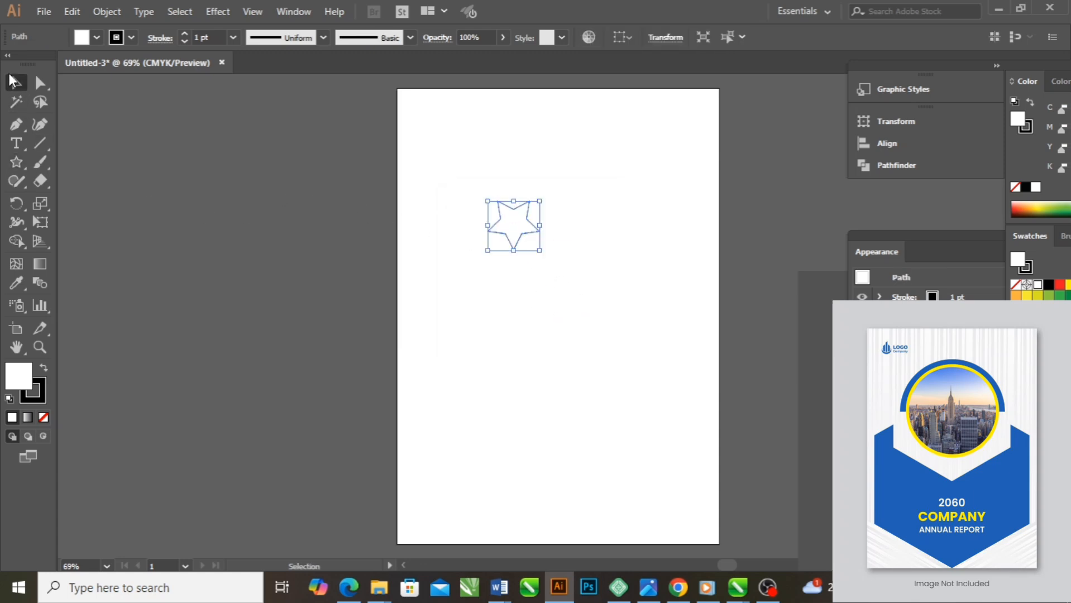
pyautogui.moveTo(540, 251); pyautogui.dragTo(616, 338)
pyautogui.moveTo(562, 272); pyautogui.dragTo(537, 259)
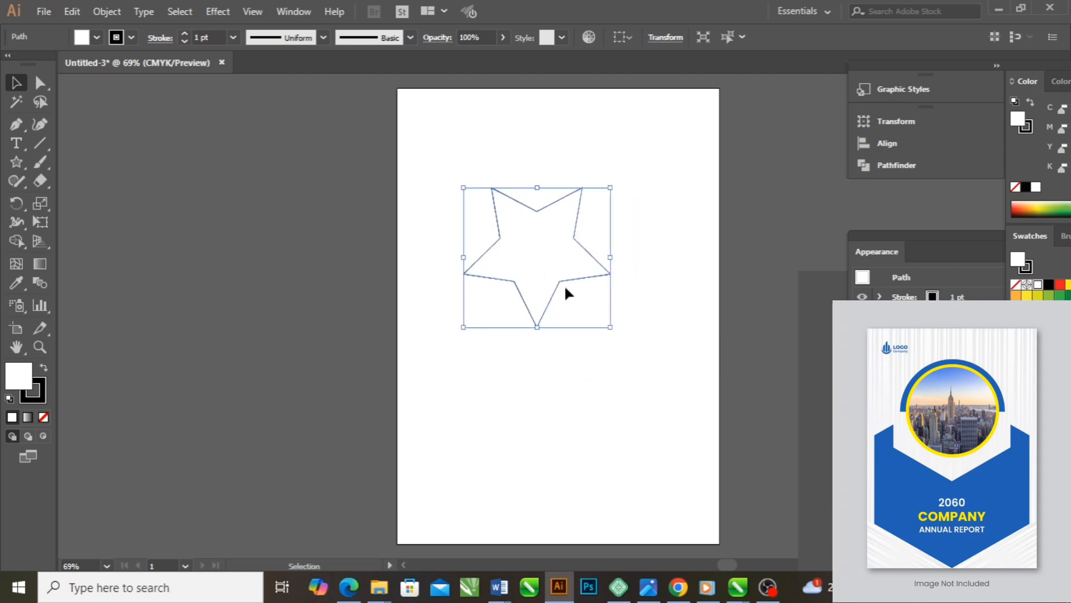
pyautogui.press('Delete')
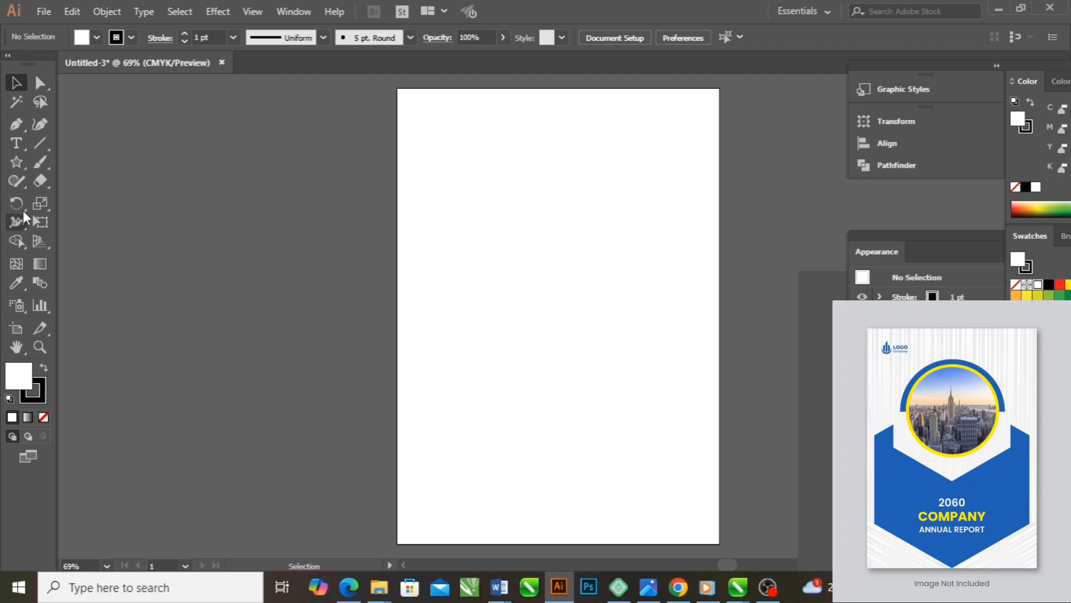
# Draw a flare about 671 pt wide with the Flare tool, move it towards the page centre, and delete it
pyautogui.click(23, 162)
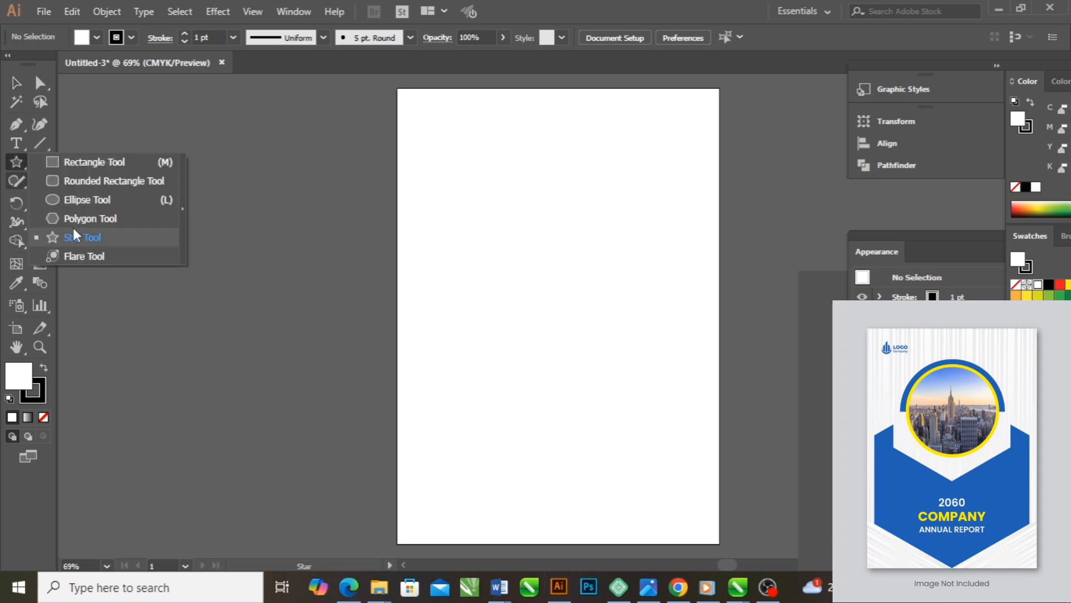
pyautogui.click(84, 255)
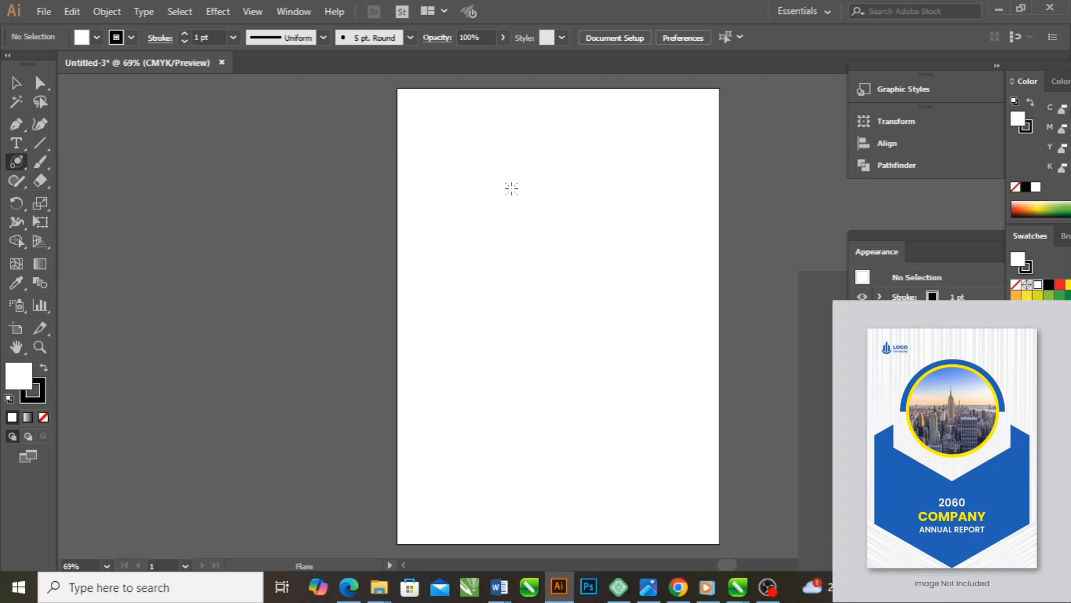
pyautogui.moveTo(490, 176); pyautogui.dragTo(490, 214)
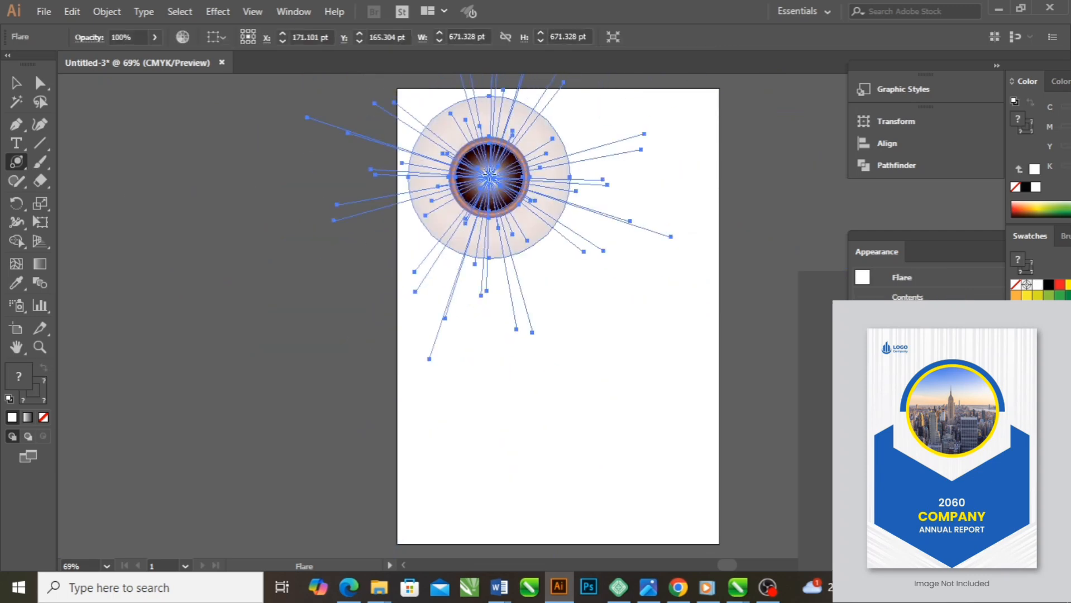
pyautogui.press('v')
pyautogui.moveTo(482, 194); pyautogui.dragTo(529, 282)
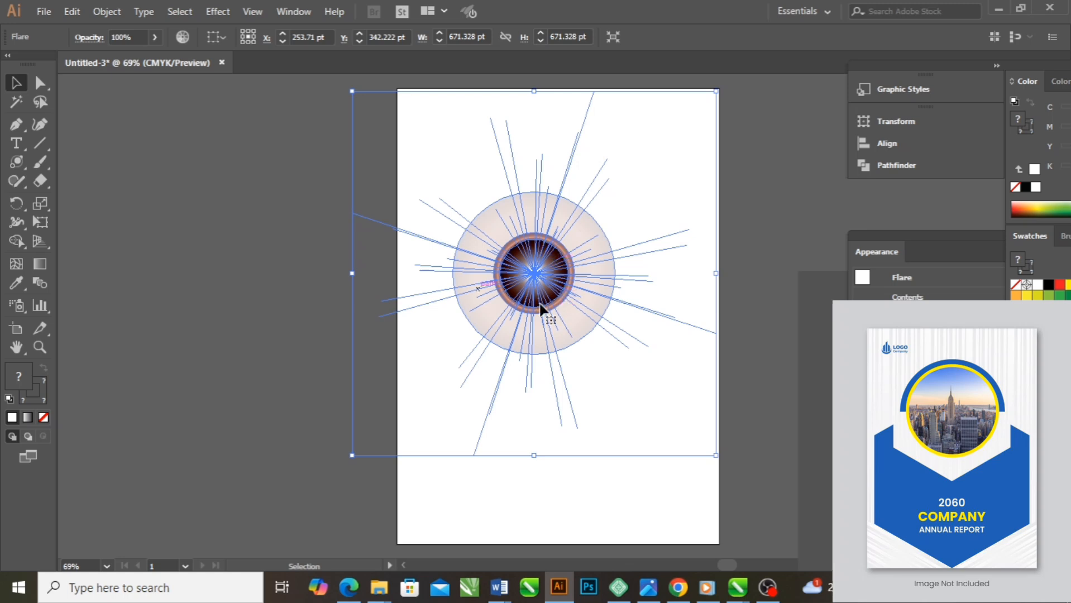
pyautogui.press('Delete')
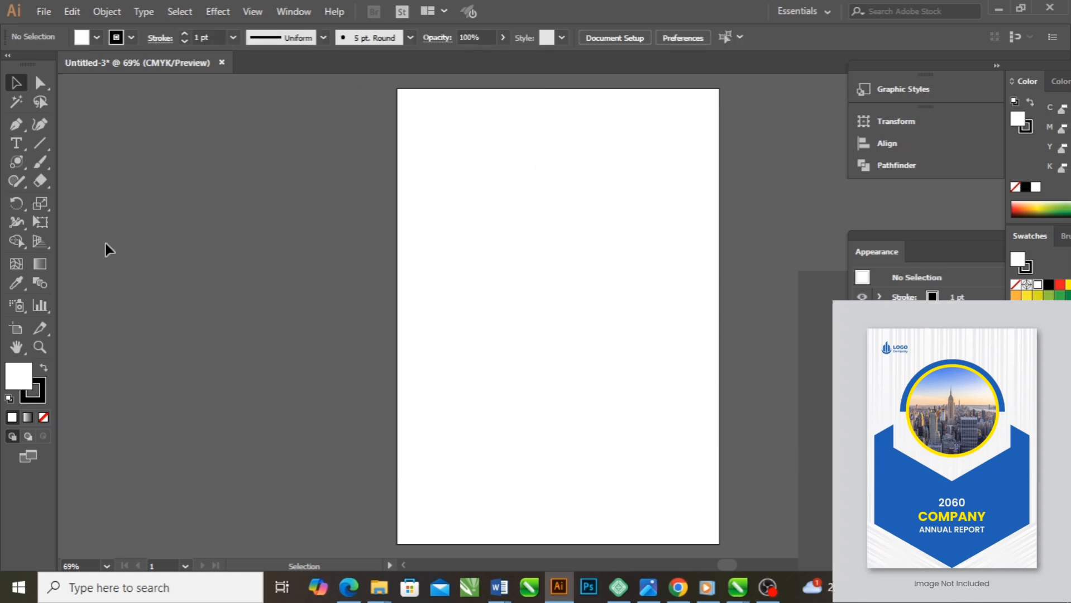
# Draw two diagonal lines and one nearly vertical line with the Line Segment tool, and delete all three
pyautogui.click(39, 141)
pyautogui.moveTo(447, 271)
pyautogui.mouseDown()
pyautogui.moveTo(605, 263)
pyautogui.moveTo(672, 170)
pyautogui.mouseUp()
pyautogui.moveTo(495, 358); pyautogui.dragTo(653, 450)
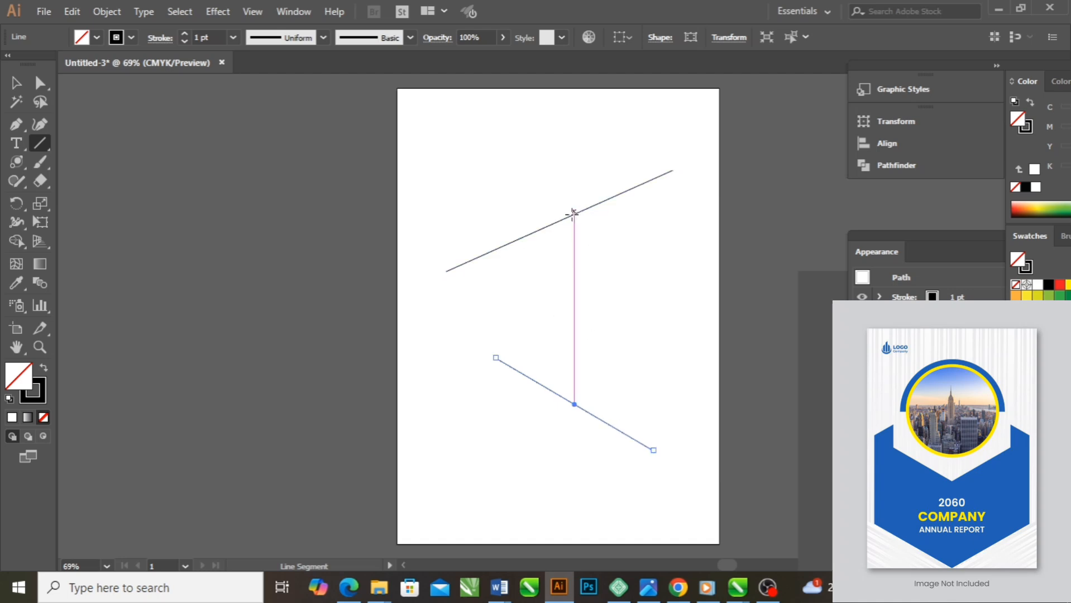
pyautogui.moveTo(410, 170); pyautogui.dragTo(414, 388)
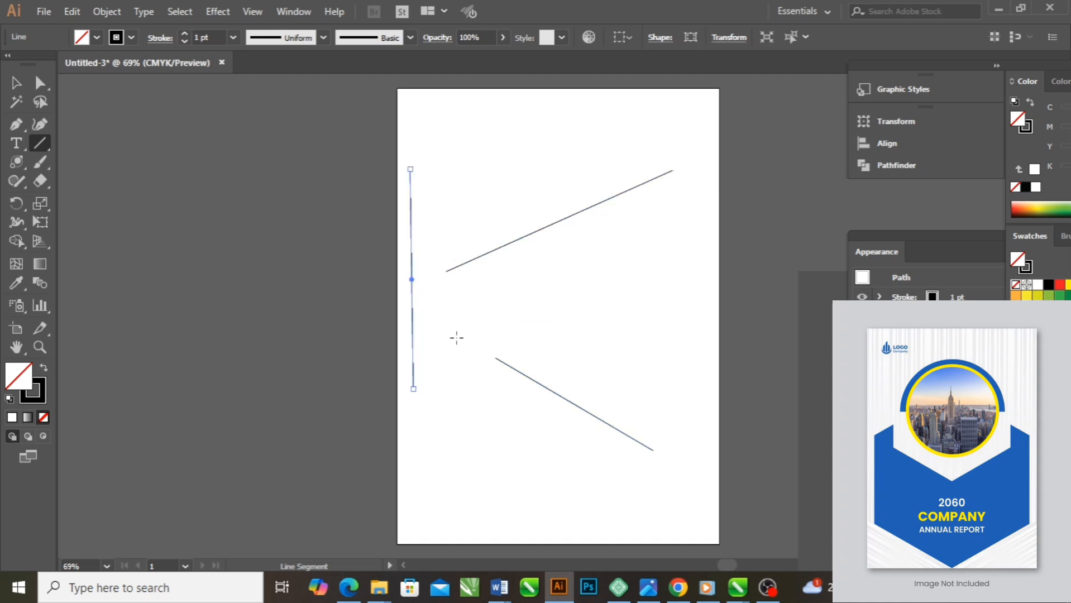
pyautogui.hotkey('ctrl', 'a')
pyautogui.press('Delete')
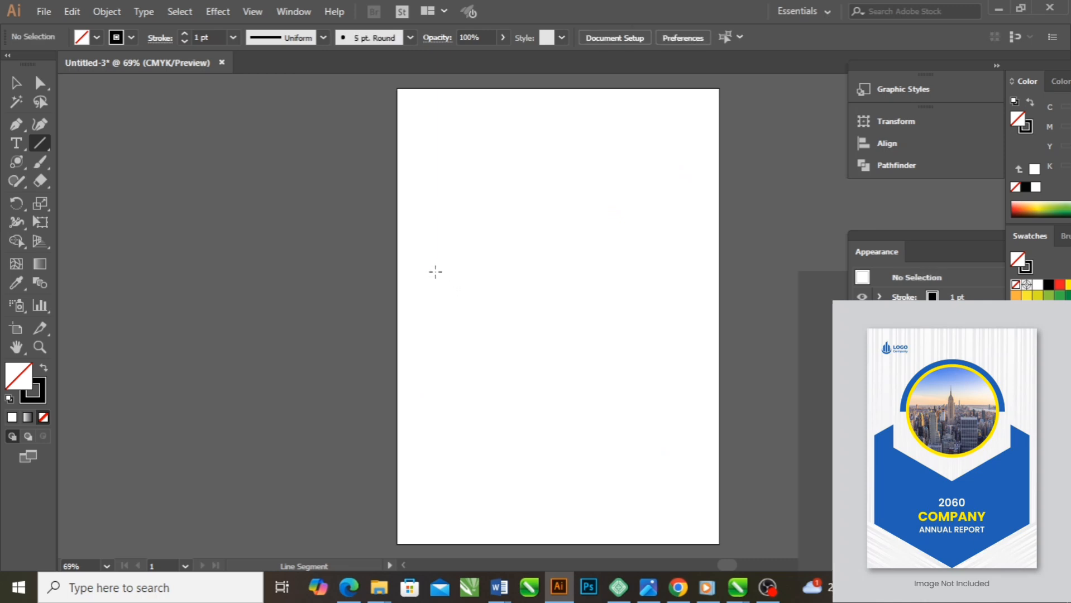
# Draw a perfectly horizontal line across the page and a perfectly vertical line below it, and delete both
pyautogui.moveTo(436, 272); pyautogui.dragTo(678, 265)
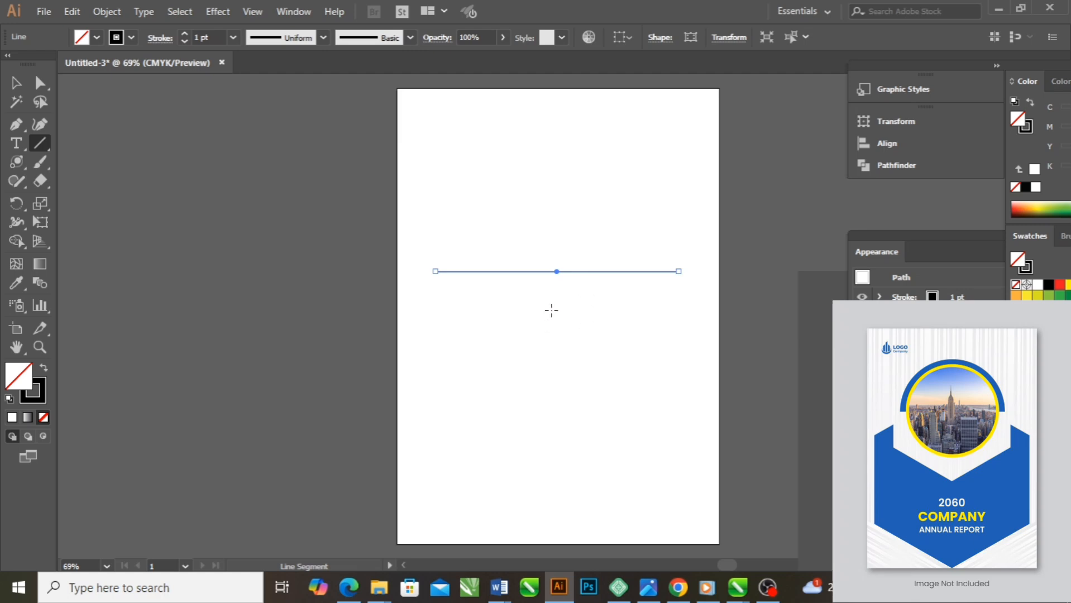
pyautogui.moveTo(552, 298); pyautogui.dragTo(574, 488)
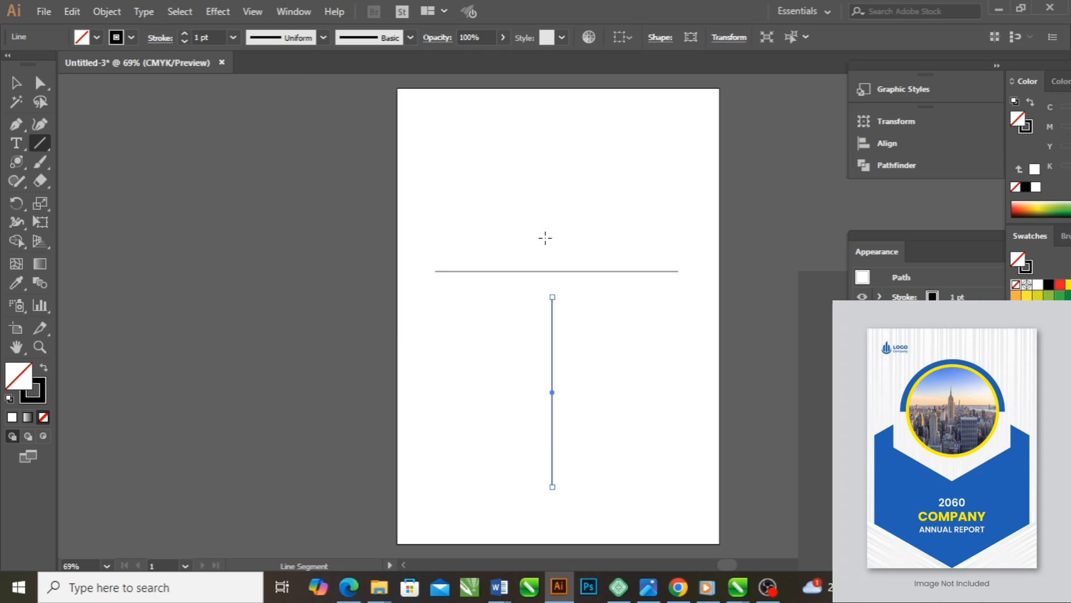
pyautogui.hotkey('ctrl', 'a')
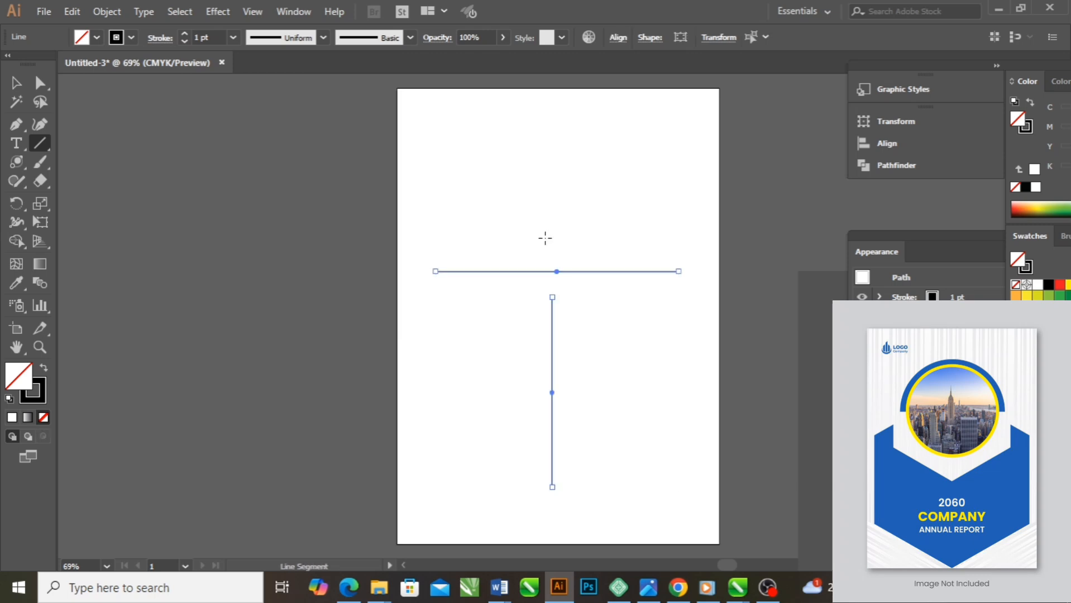
pyautogui.press('Delete')
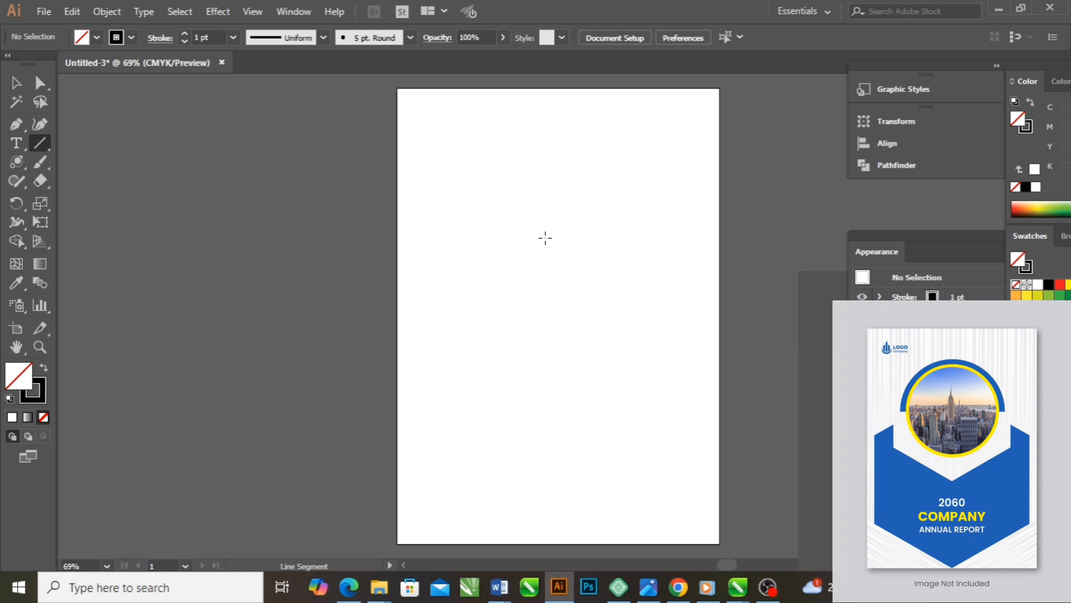
# Place the annual report cover reference image, scaled down to fit beside the blank page
pyautogui.moveTo(58, 88); pyautogui.dragTo(426, 198)
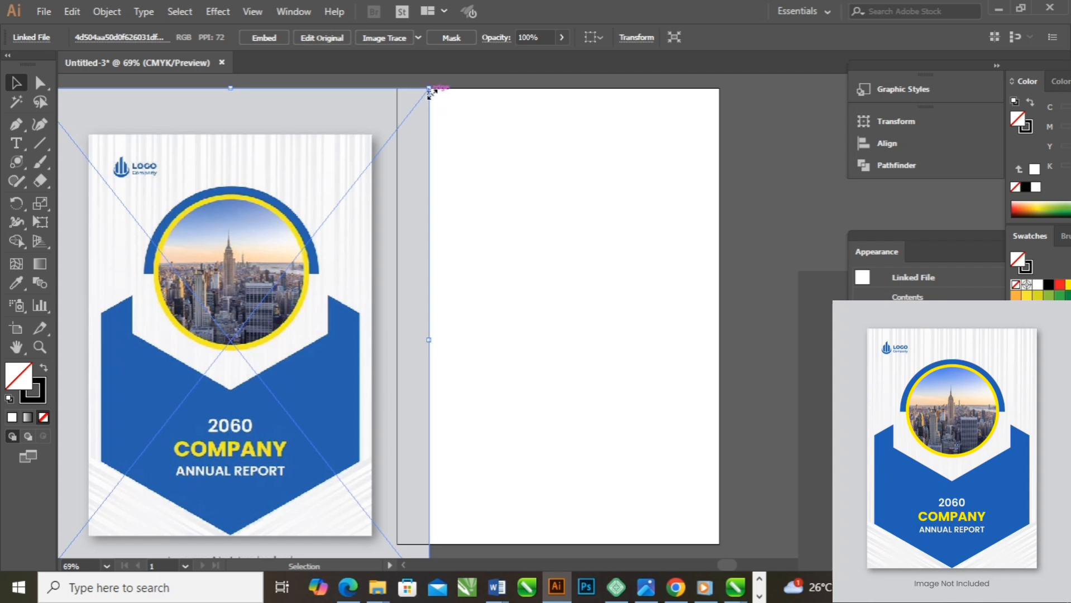
pyautogui.moveTo(430, 91); pyautogui.dragTo(306, 244)
pyautogui.moveTo(227, 337); pyautogui.dragTo(278, 235)
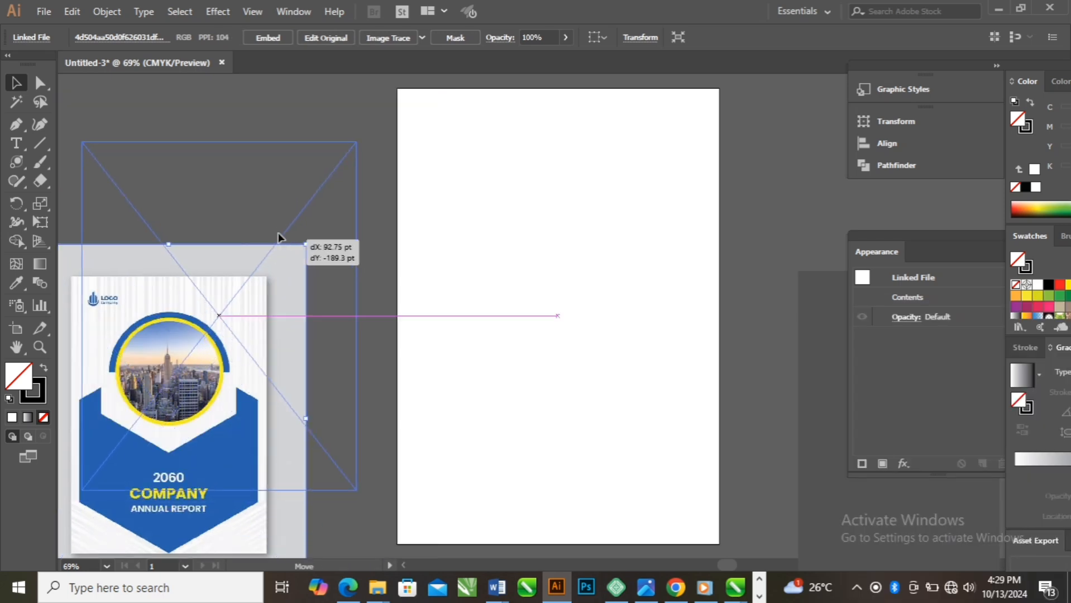
pyautogui.moveTo(259, 295); pyautogui.dragTo(268, 283)
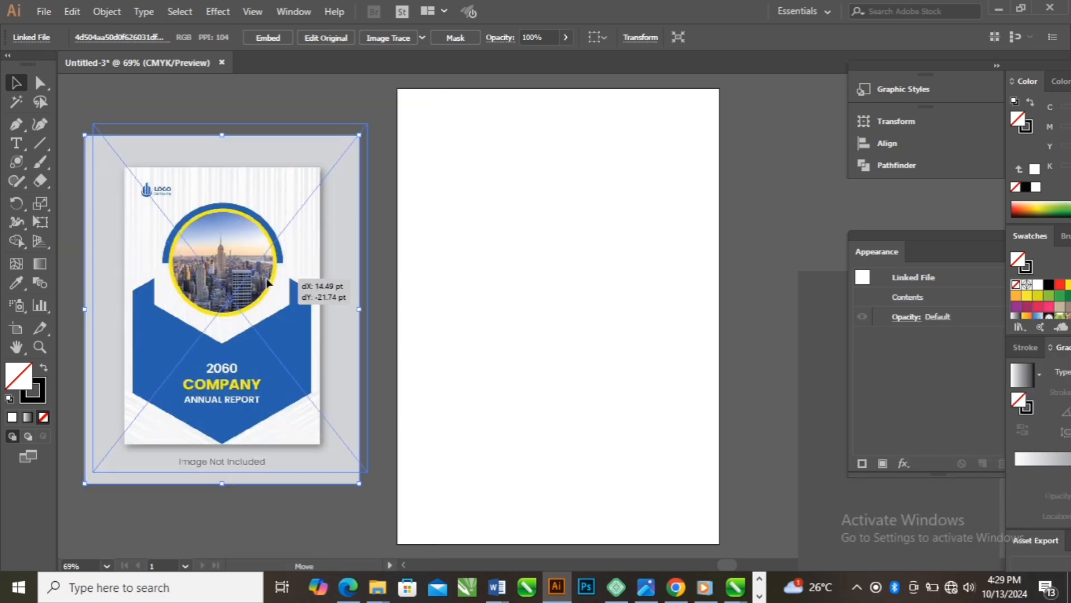
pyautogui.click(744, 194)
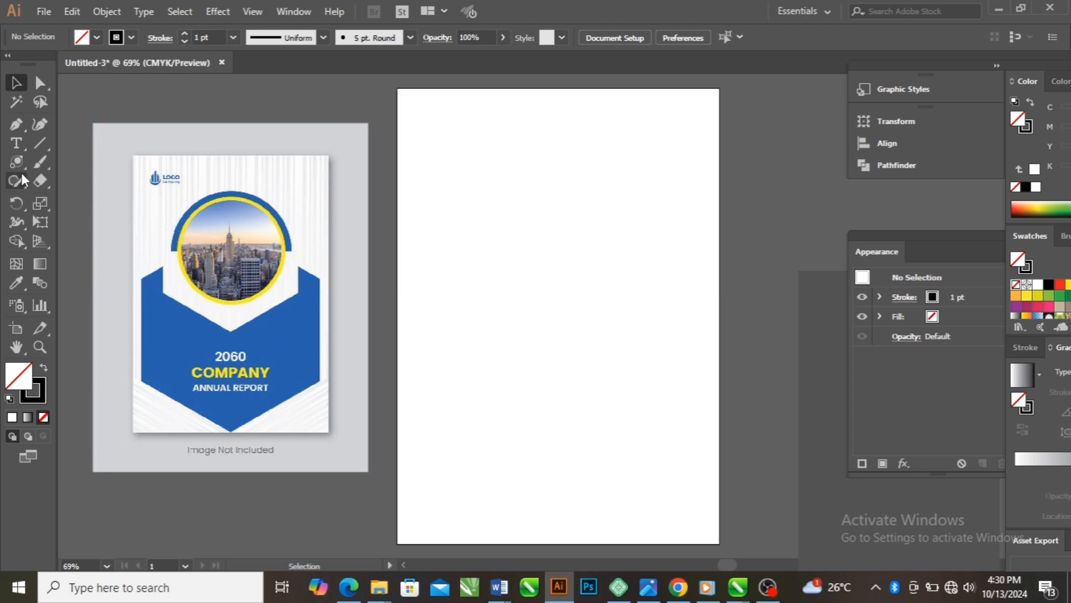
# Create a six-sided polygon with a radius of 188.0971 pt just above the middle of the page
pyautogui.click(24, 170)
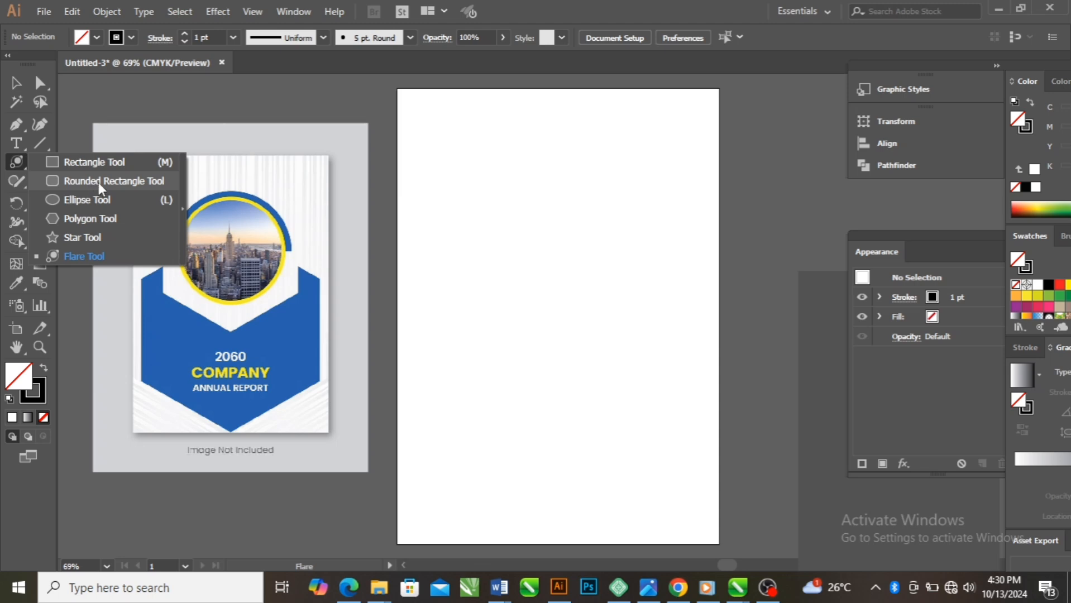
pyautogui.click(90, 220)
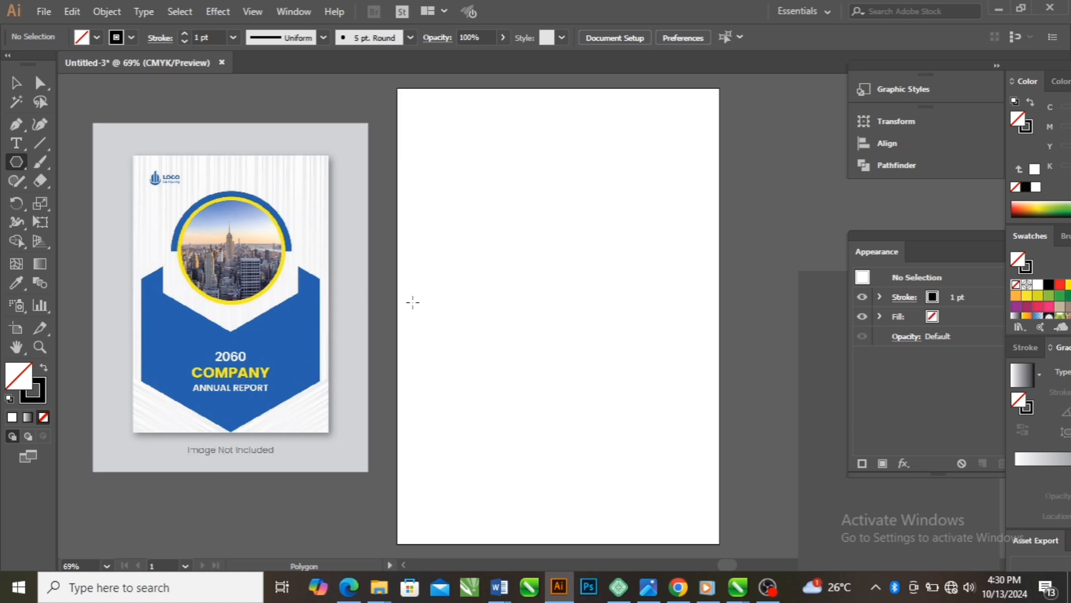
pyautogui.click(523, 291)
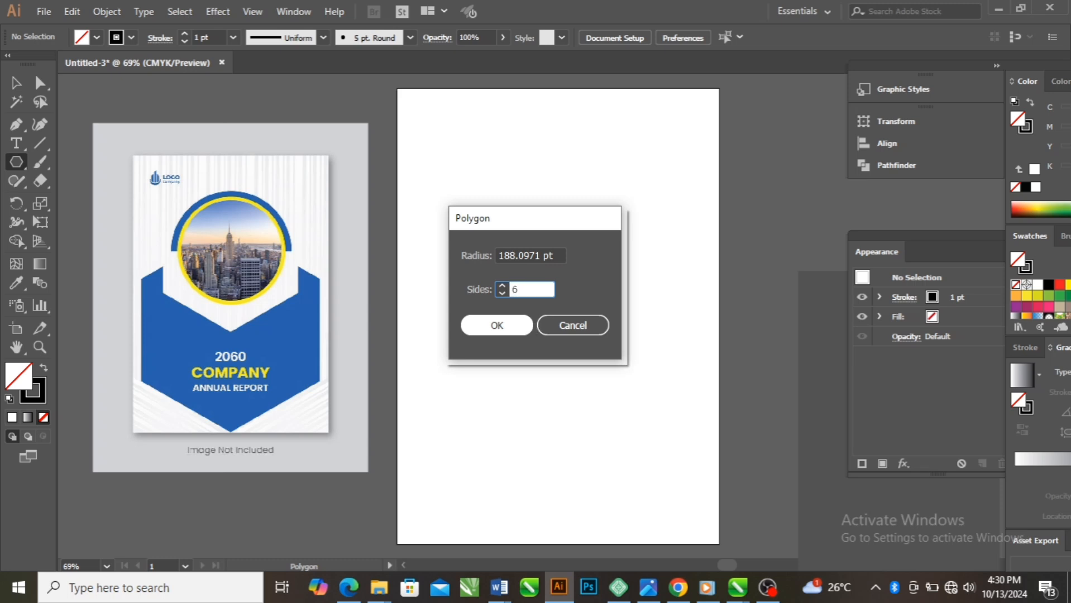
pyautogui.click(486, 326)
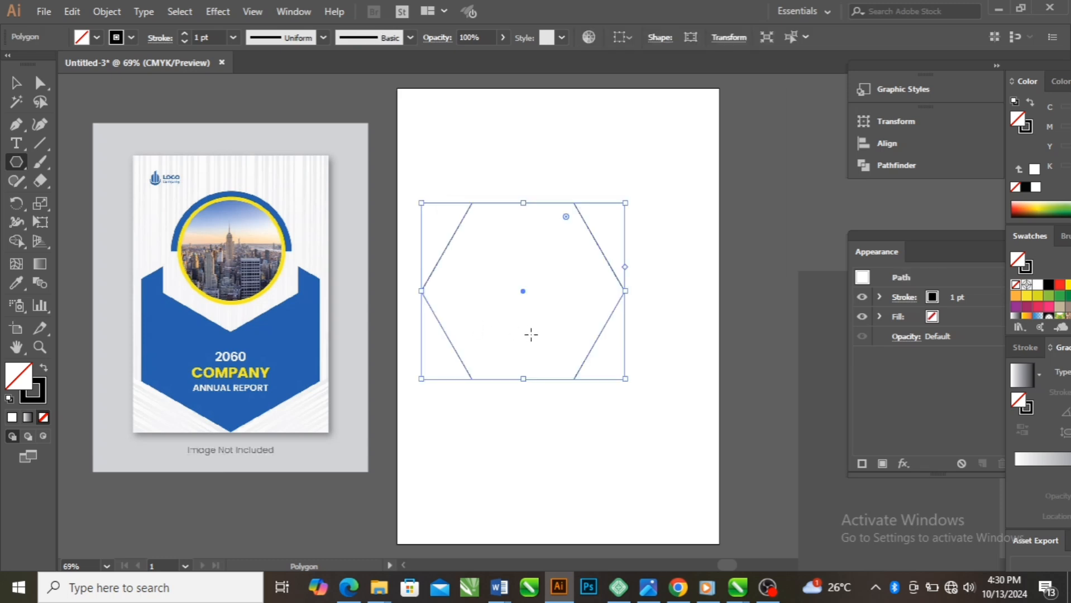
# Rotate the hexagon so it stands on a vertex, and move it down to the page's lower edge
pyautogui.moveTo(523, 291); pyautogui.dragTo(555, 418)
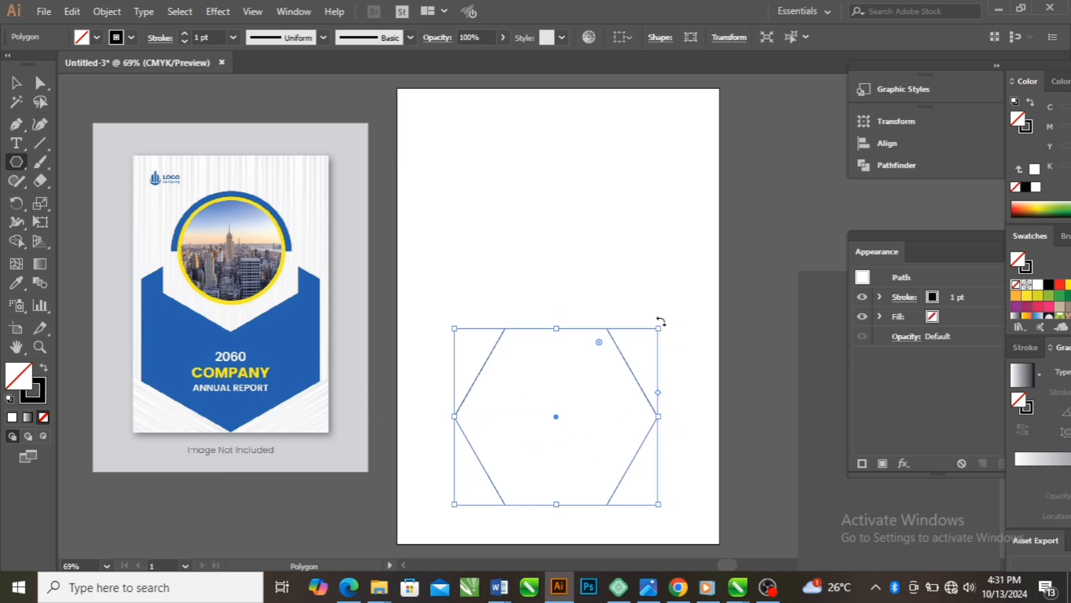
pyautogui.moveTo(662, 321); pyautogui.dragTo(644, 477)
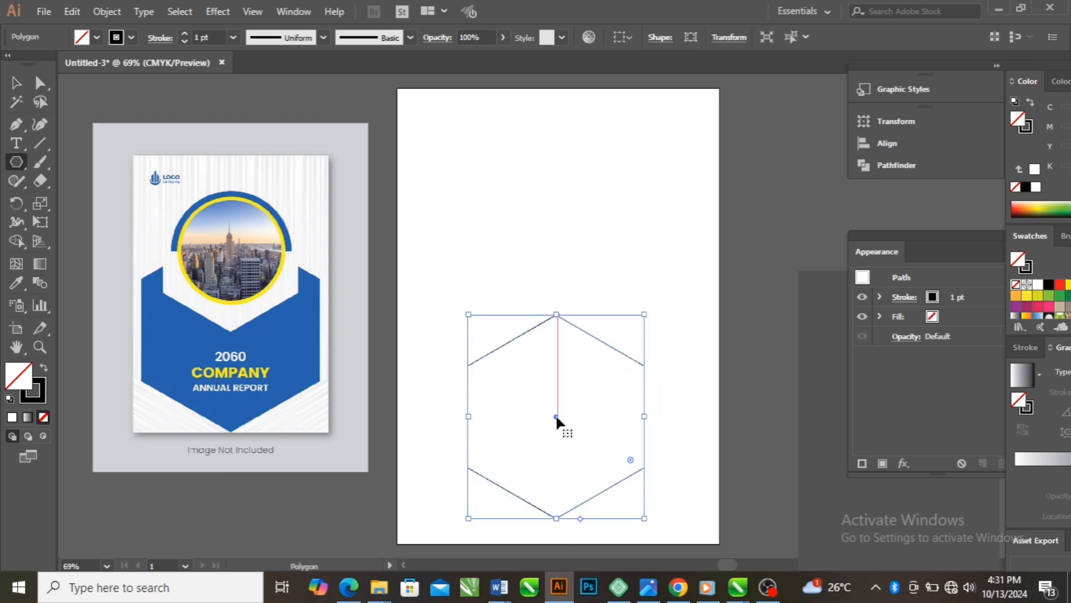
pyautogui.moveTo(556, 416); pyautogui.dragTo(564, 439)
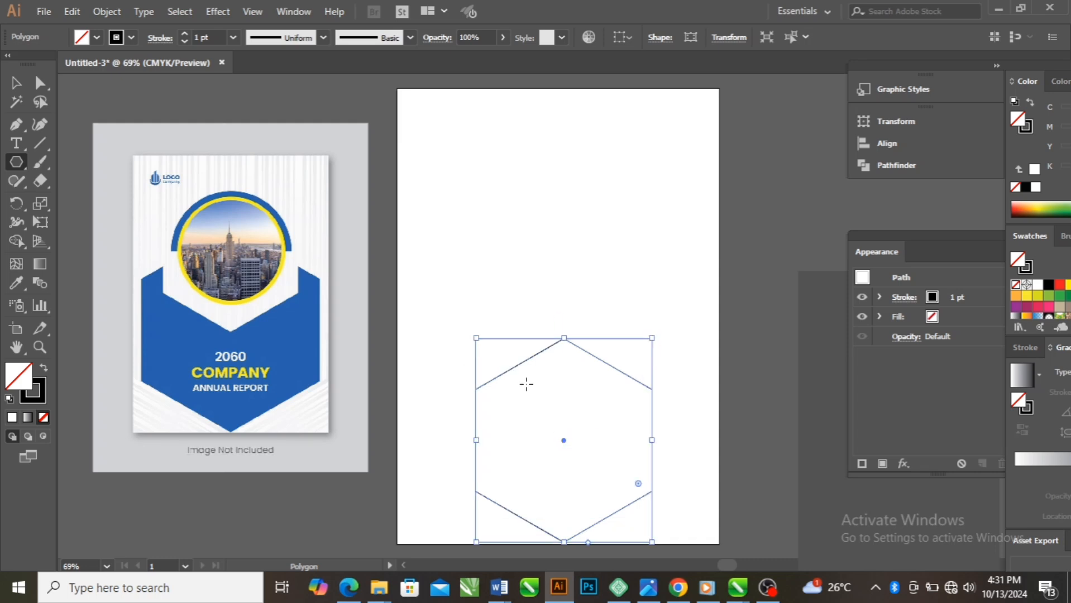
# Enlarge the hexagon, centre it across the lower part of the page, and fill it with blue
pyautogui.moveTo(476, 338); pyautogui.dragTo(414, 248)
pyautogui.moveTo(530, 403); pyautogui.dragTo(559, 403)
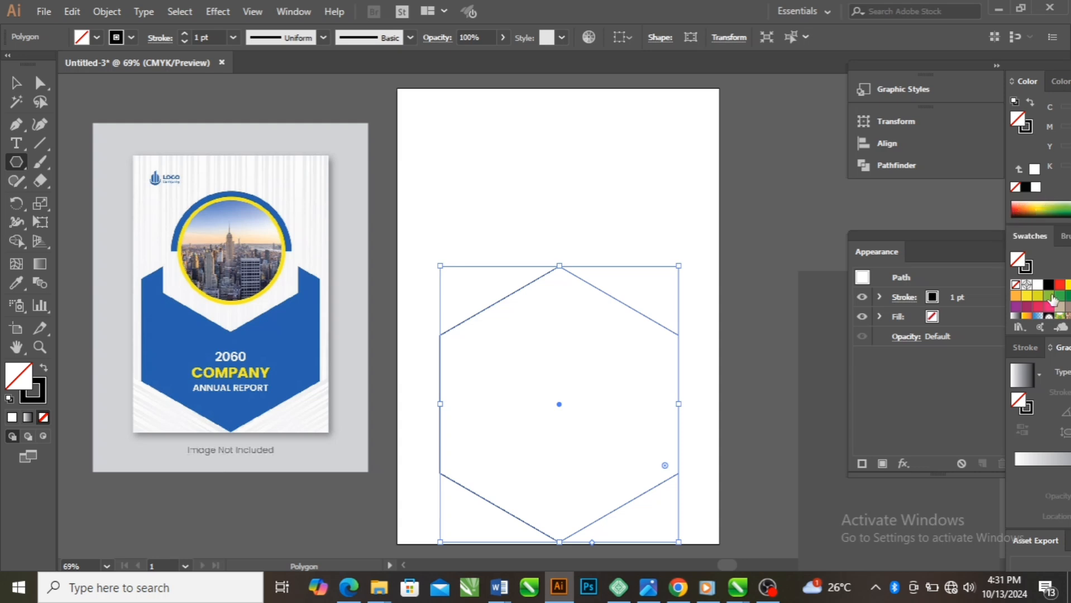
pyautogui.moveTo(959, 296); pyautogui.dragTo(929, 296)
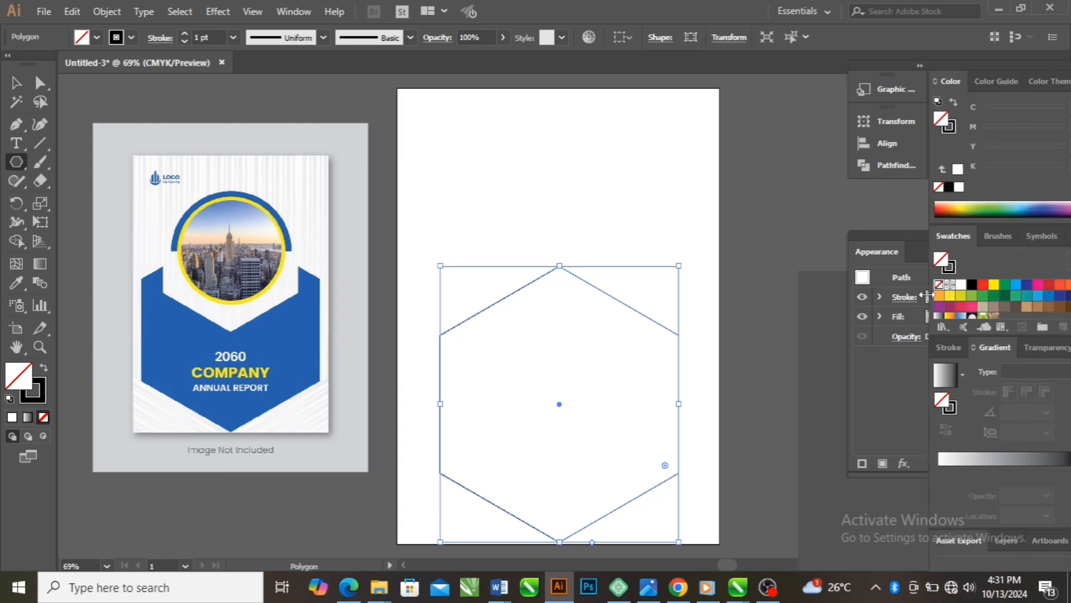
pyautogui.click(1048, 296)
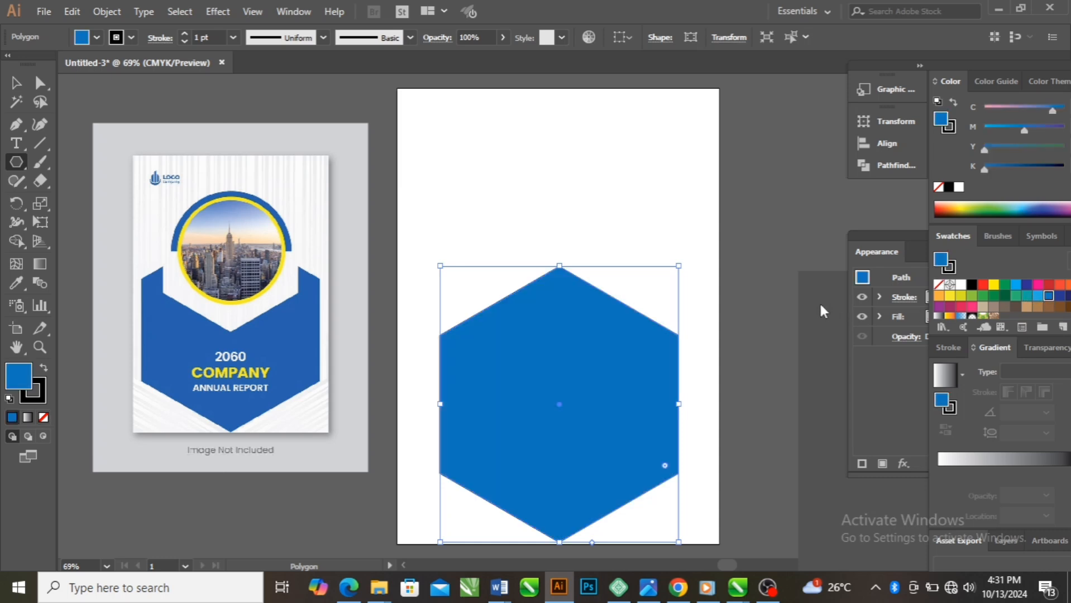
# Duplicate the blue hexagon upward, shrink the copy, and place it over the upper middle of the large one
pyautogui.click(15, 84)
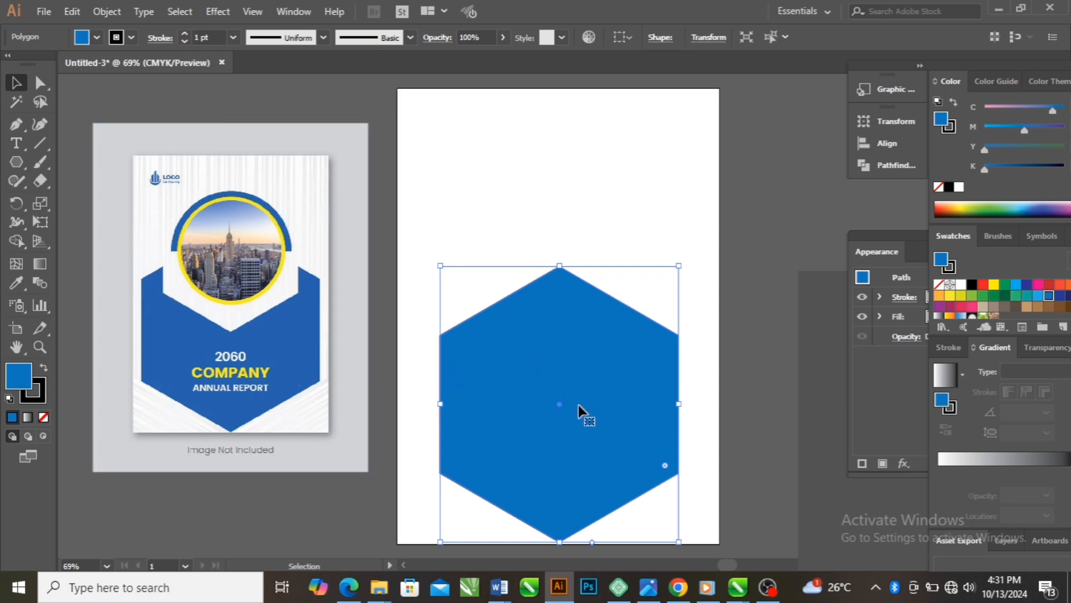
pyautogui.moveTo(571, 390); pyautogui.dragTo(571, 254)
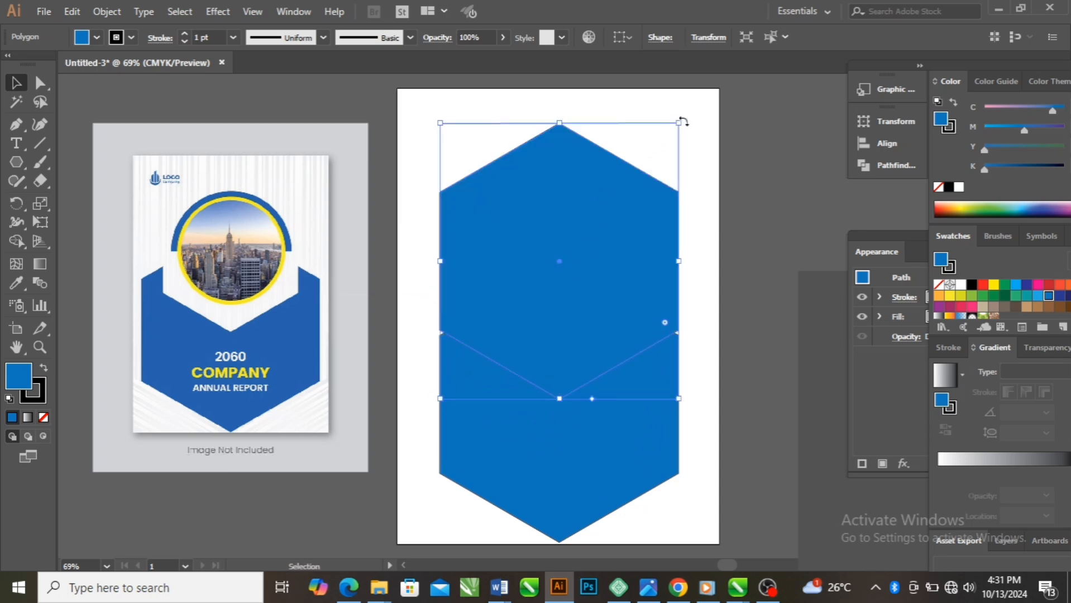
pyautogui.moveTo(681, 124); pyautogui.dragTo(556, 266)
pyautogui.moveTo(493, 339); pyautogui.dragTo(551, 312)
pyautogui.moveTo(497, 376); pyautogui.dragTo(474, 414)
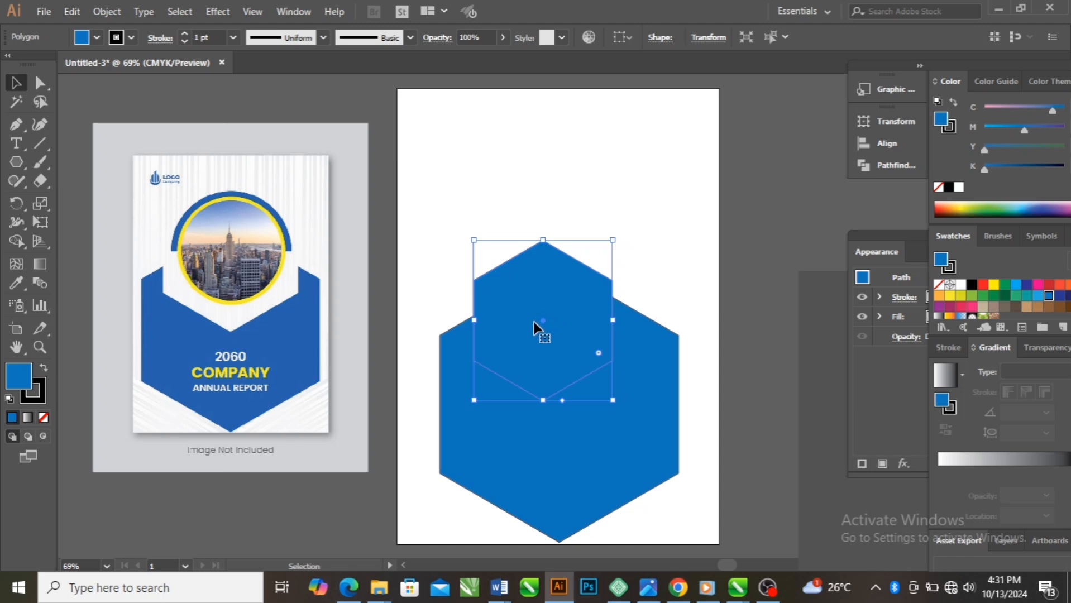
pyautogui.moveTo(540, 327); pyautogui.dragTo(553, 317)
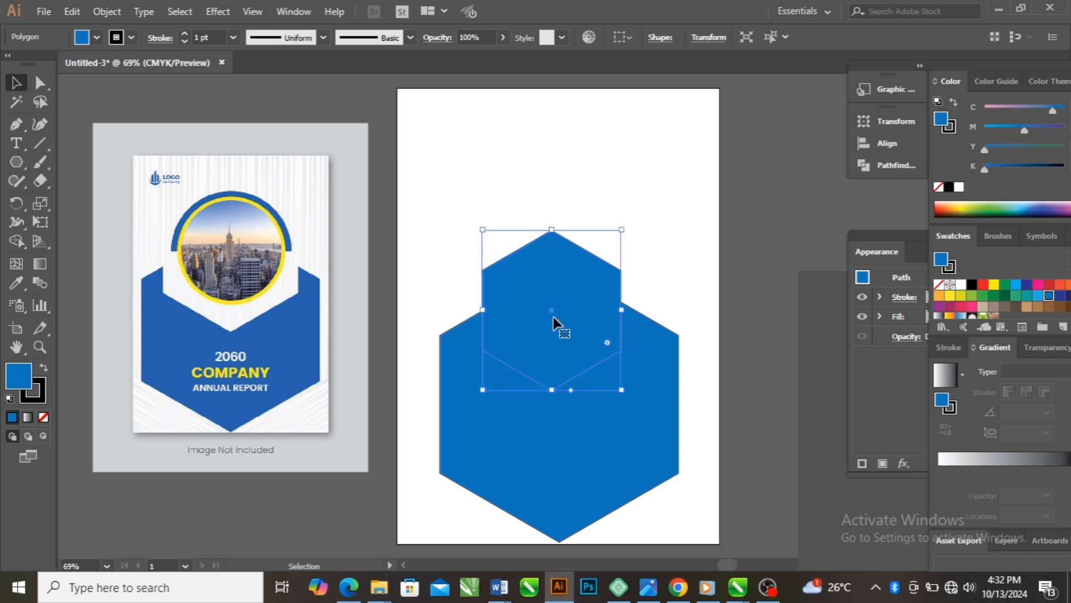
pyautogui.click(619, 389)
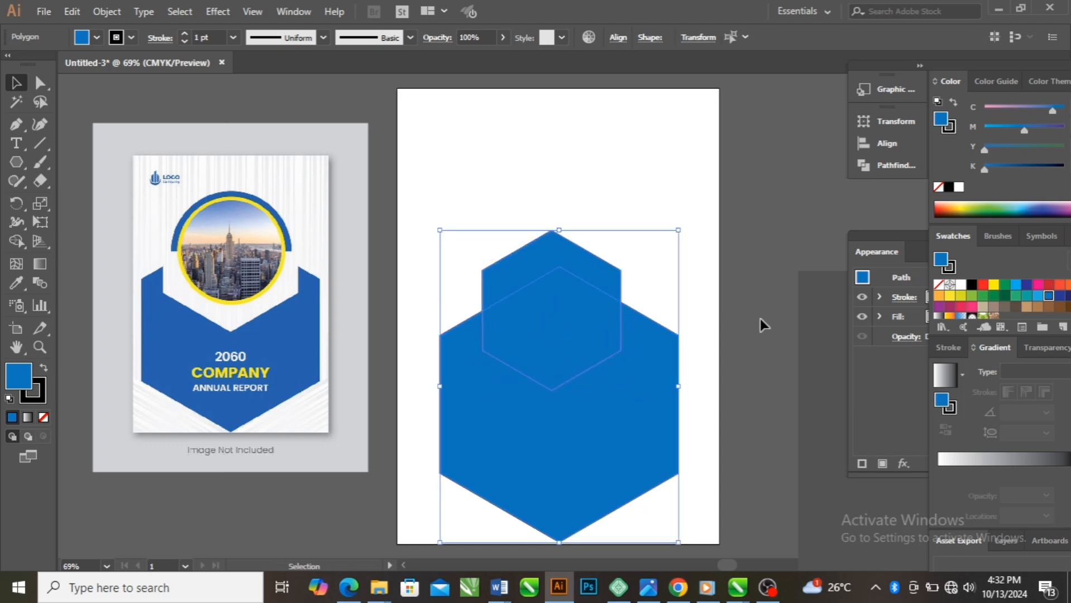
pyautogui.click(961, 286)
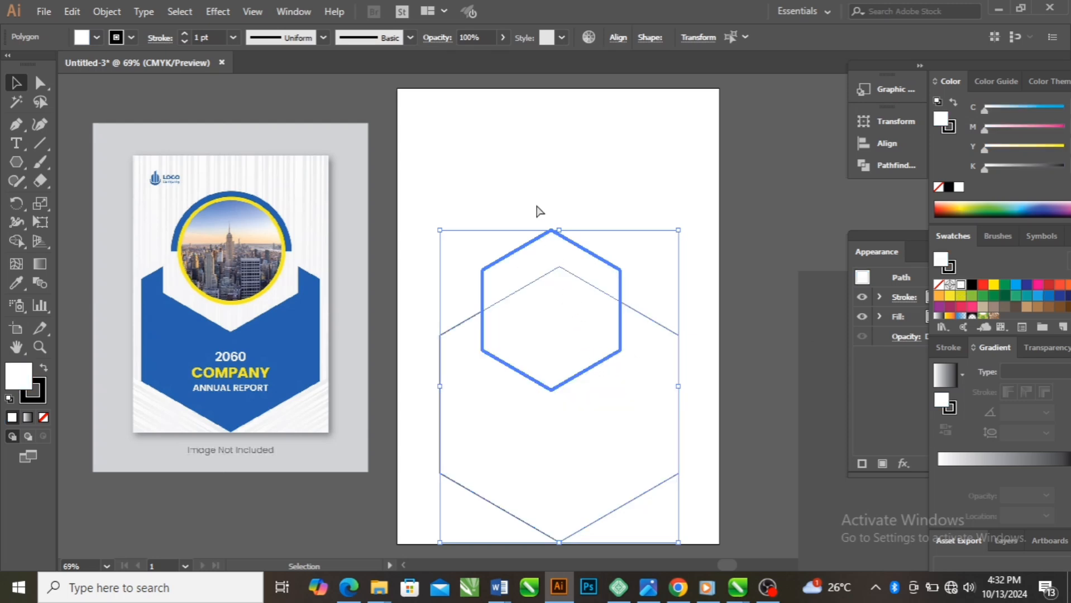
pyautogui.hotkey('ctrl', 'z')
pyautogui.click(532, 182)
# Fill only the small upper hexagon with a light gray swatch
pyautogui.click(597, 297)
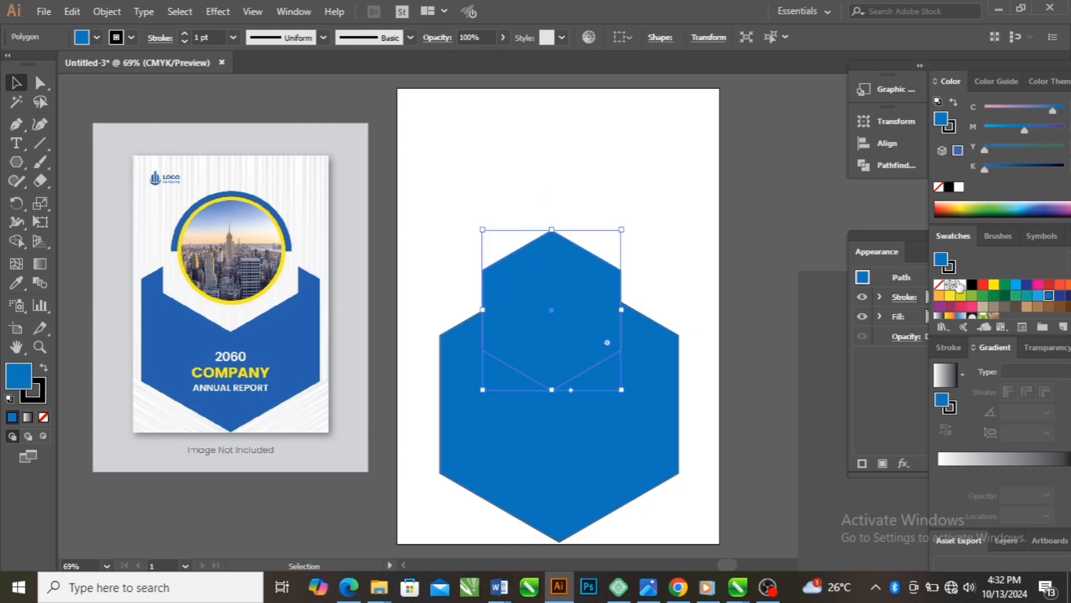
pyautogui.scroll(-3, 993, 313)
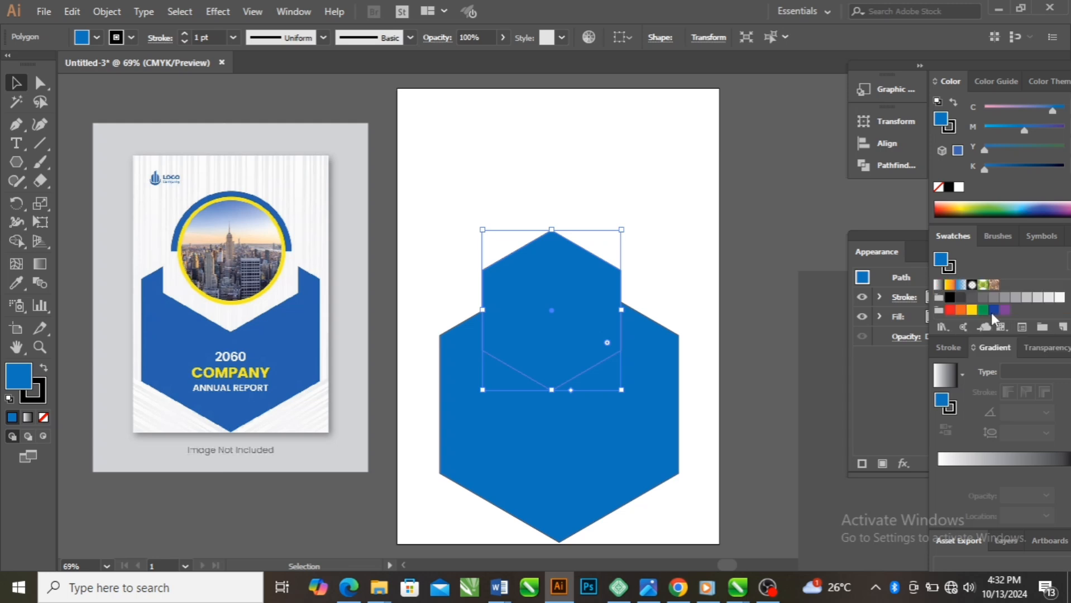
pyautogui.click(1027, 297)
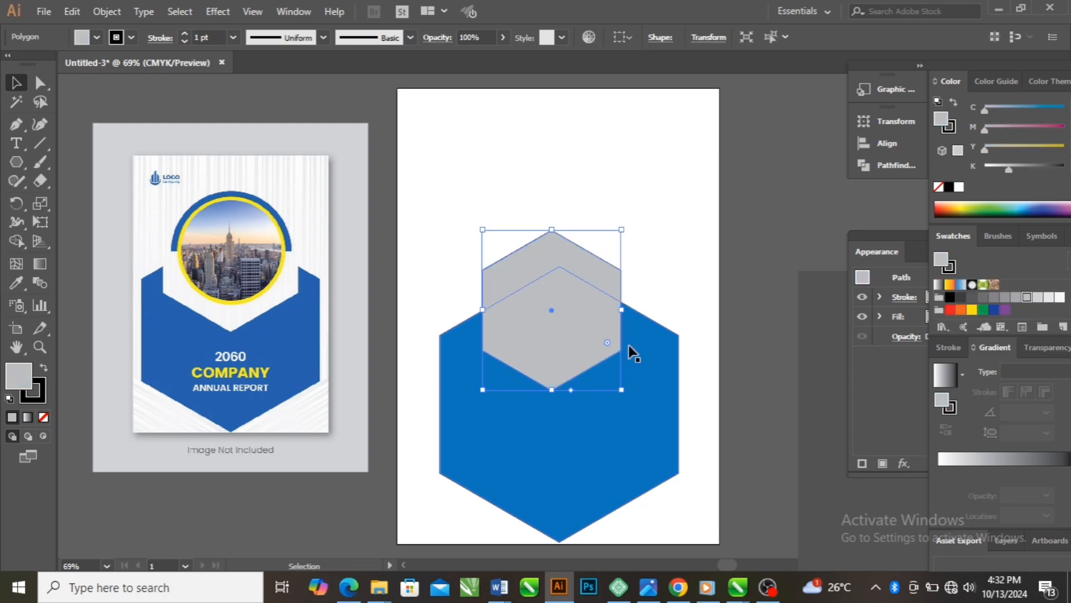
pyautogui.click(1038, 297)
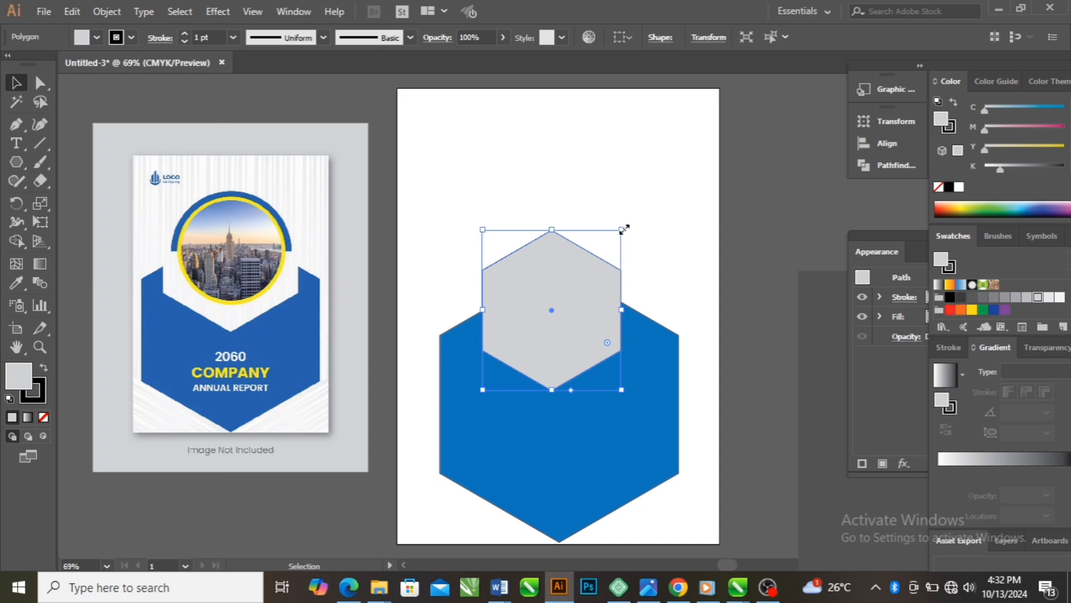
# Enlarge the gray hexagon slightly, and nudge it and the large blue hexagon left to line up their centres
pyautogui.moveTo(623, 229); pyautogui.dragTo(659, 219)
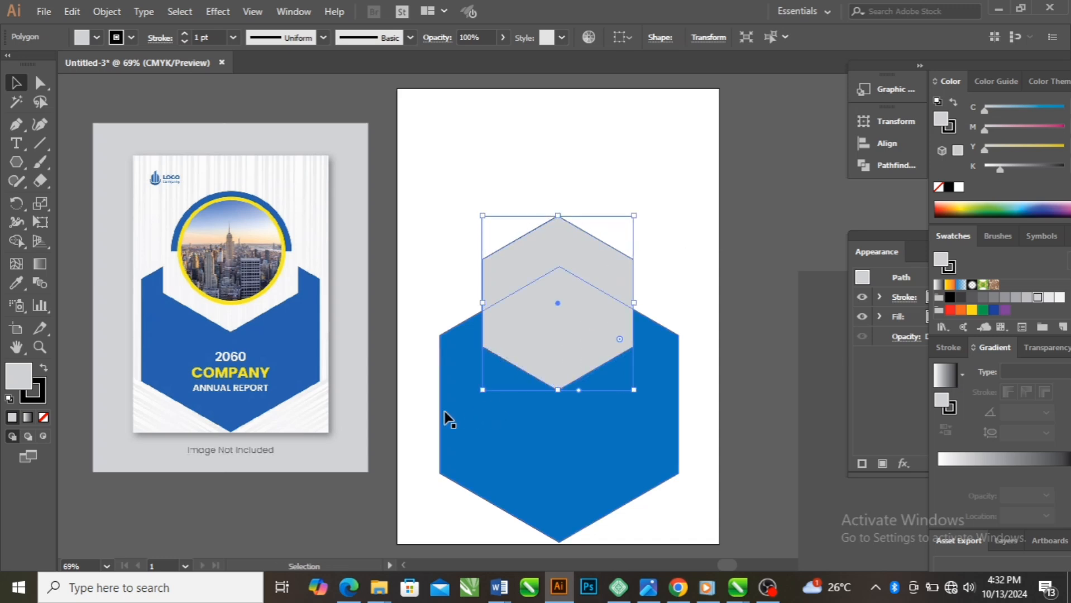
pyautogui.press('Left')
pyautogui.press('Left')
pyautogui.press('Left')
pyautogui.press('Left')
pyautogui.press('Left')
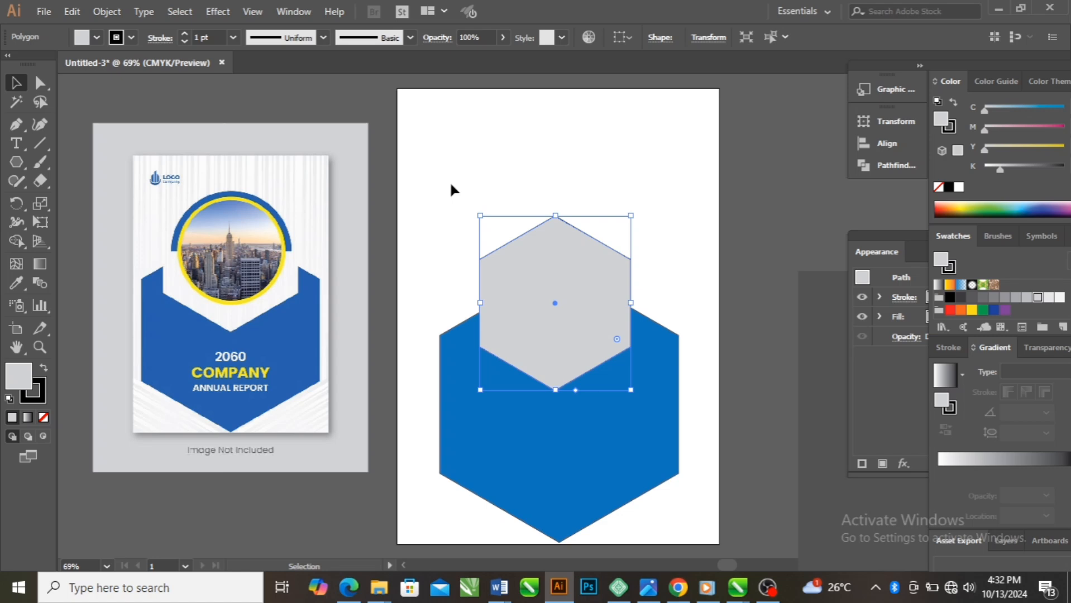
pyautogui.click(454, 212)
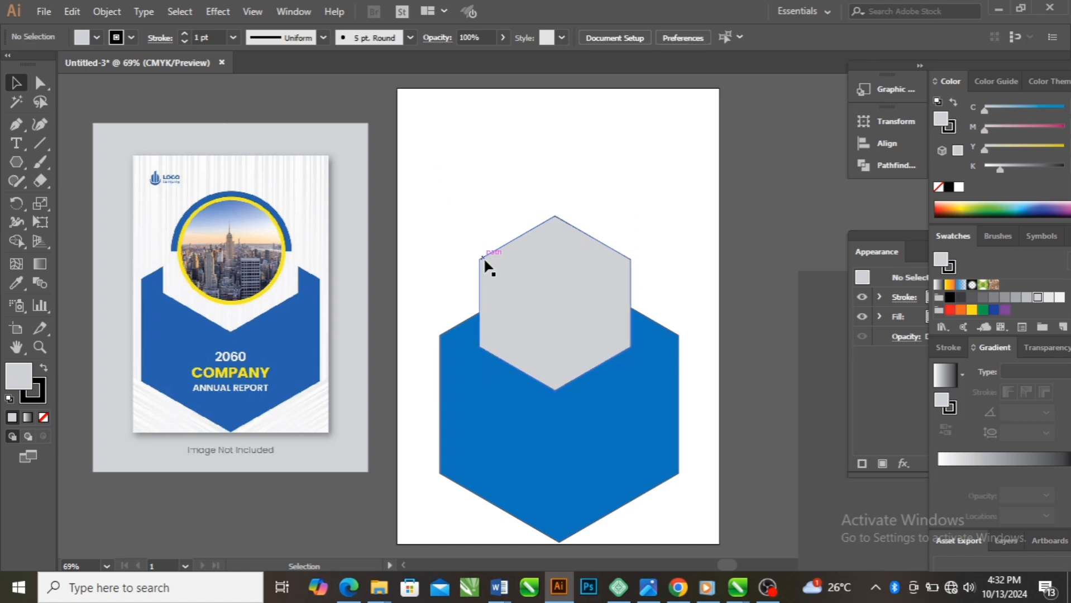
pyautogui.click(540, 259)
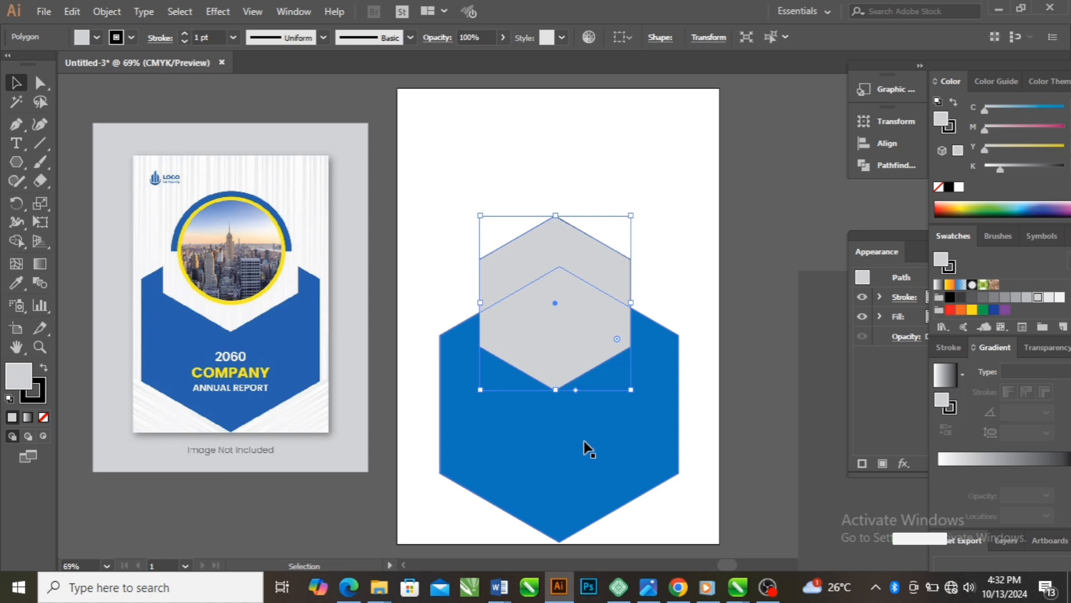
pyautogui.click(595, 414)
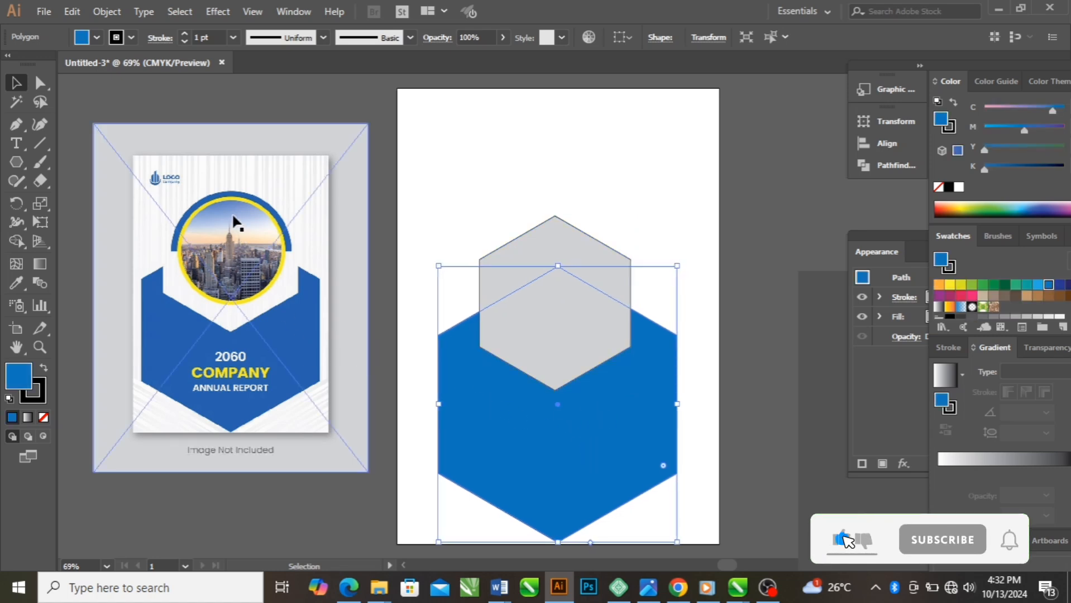
# Draw a blue circle about 261 pt in diameter over the gray hexagon's top, and nudge it into horizontal alignment
pyautogui.click(22, 166)
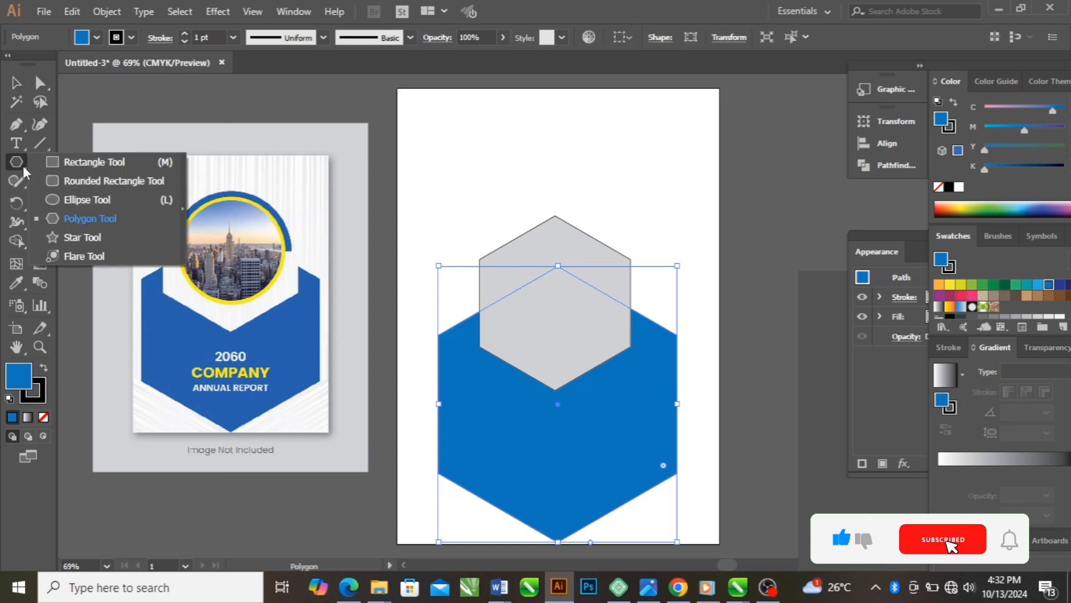
pyautogui.click(92, 205)
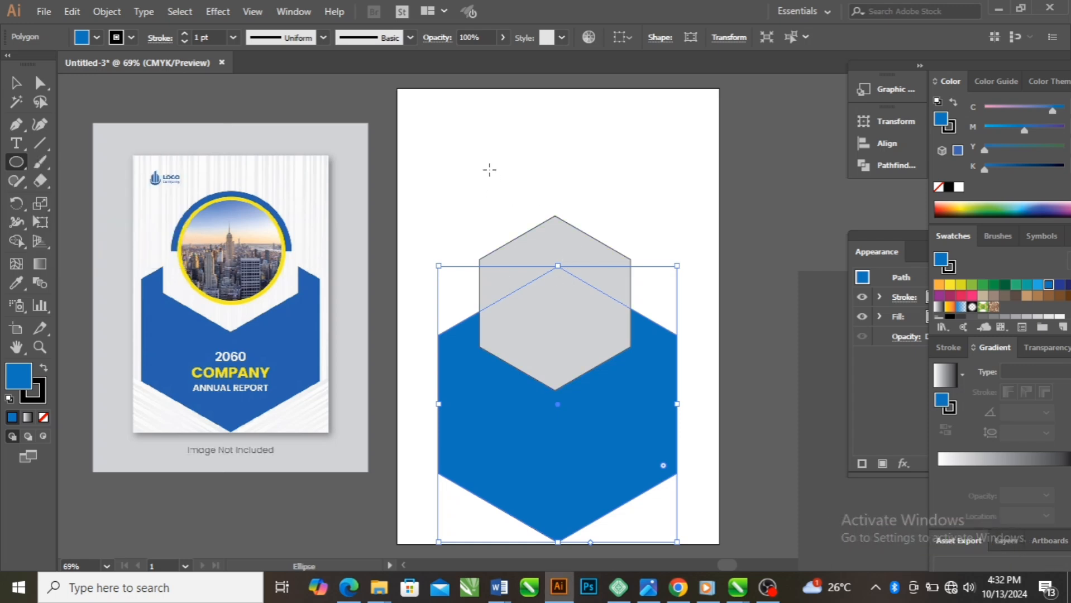
pyautogui.moveTo(490, 169); pyautogui.dragTo(604, 311)
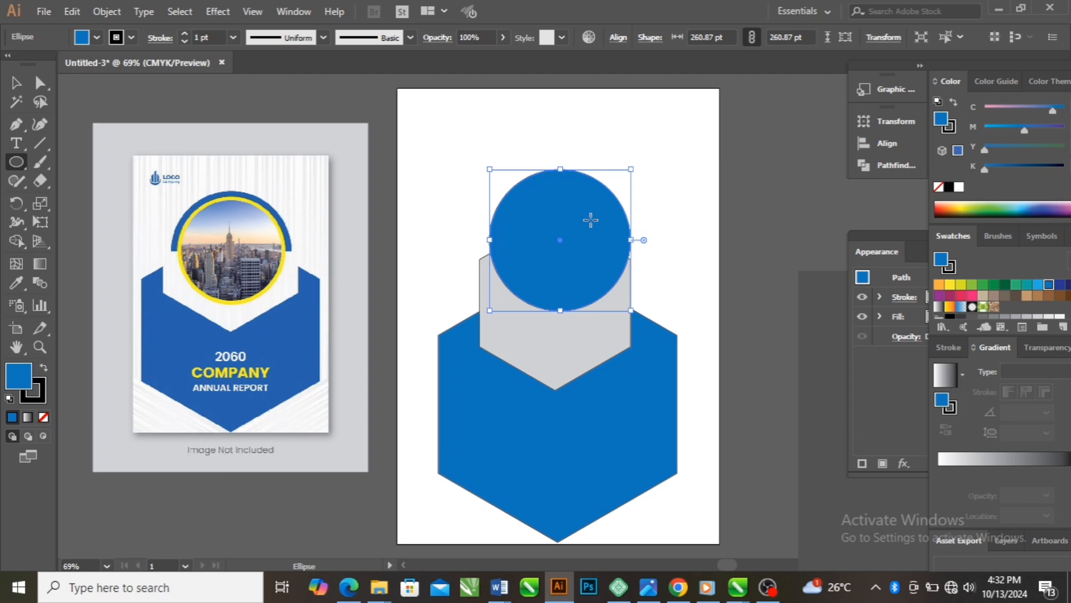
pyautogui.press('Left')
pyautogui.press('Left')
pyautogui.press('Left')
pyautogui.press('Left')
pyautogui.press('Left')
pyautogui.press('Left')
pyautogui.press('Left')
pyautogui.press('Left')
pyautogui.press('Left')
pyautogui.press('Left')
pyautogui.press('Left')
pyautogui.press('Left')
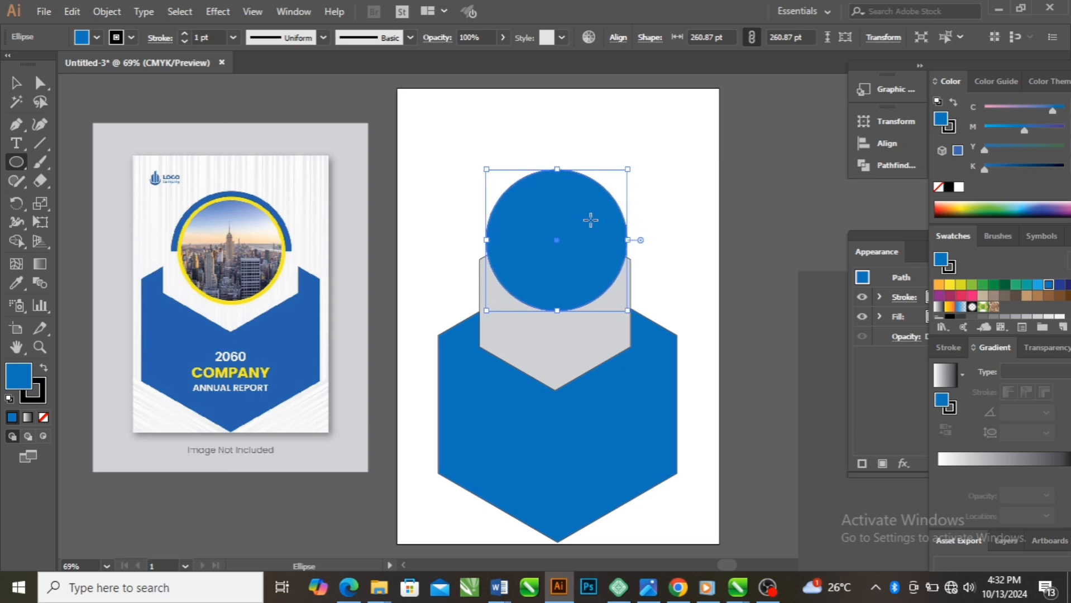
pyautogui.press('Right')
pyautogui.press('Right')
pyautogui.press('Right')
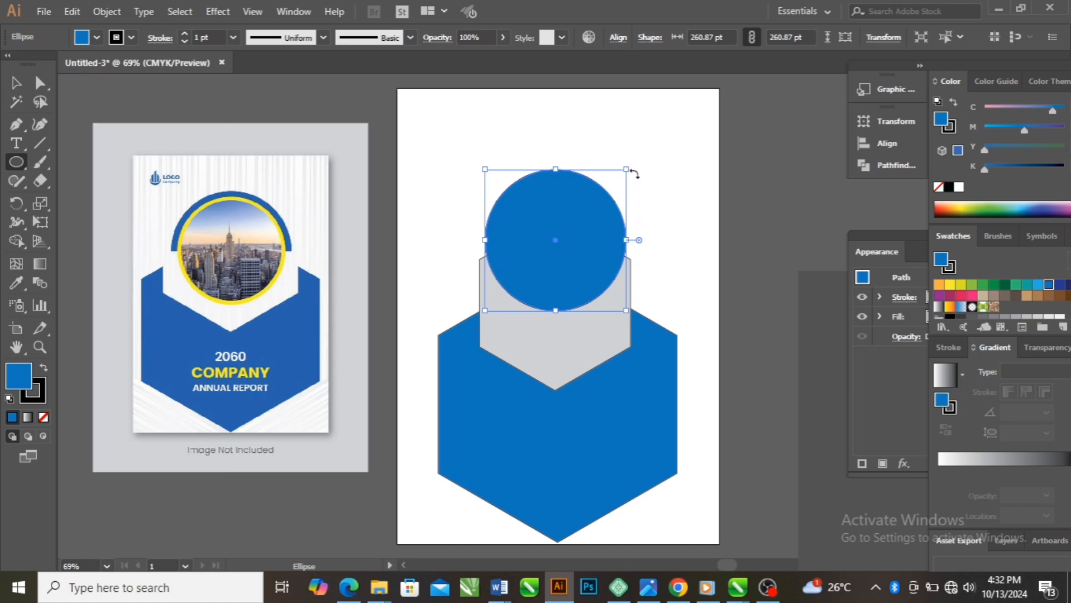
# Reduce the circle to about 224 pt in diameter and recentre it over the upper part of the gray hexagon
pyautogui.moveTo(626, 169); pyautogui.dragTo(610, 210)
pyautogui.moveTo(537, 259)
pyautogui.mouseDown()
pyautogui.moveTo(558, 255)
pyautogui.moveTo(548, 256)
pyautogui.mouseUp()
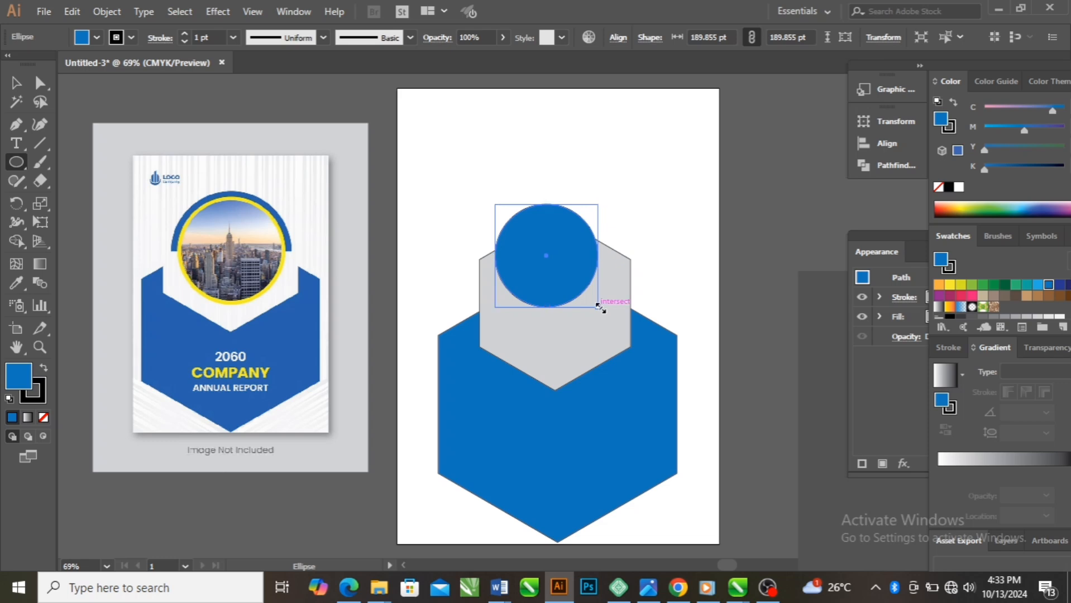
pyautogui.moveTo(598, 307); pyautogui.dragTo(616, 325)
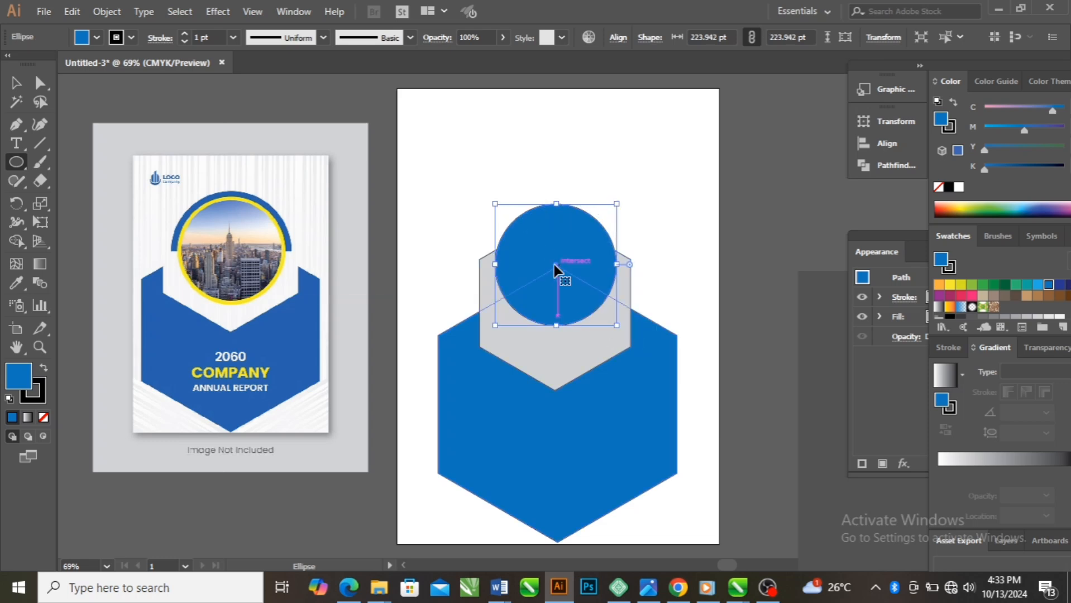
pyautogui.moveTo(556, 268); pyautogui.dragTo(552, 261)
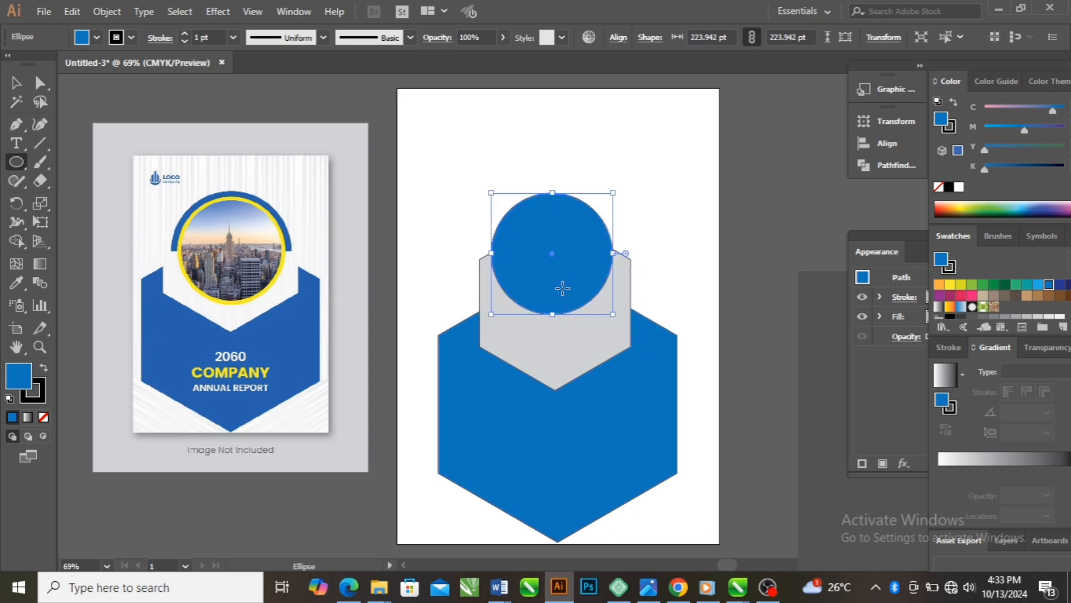
pyautogui.press('Right')
pyautogui.press('Right')
pyautogui.press('Up')
pyautogui.press('Up')
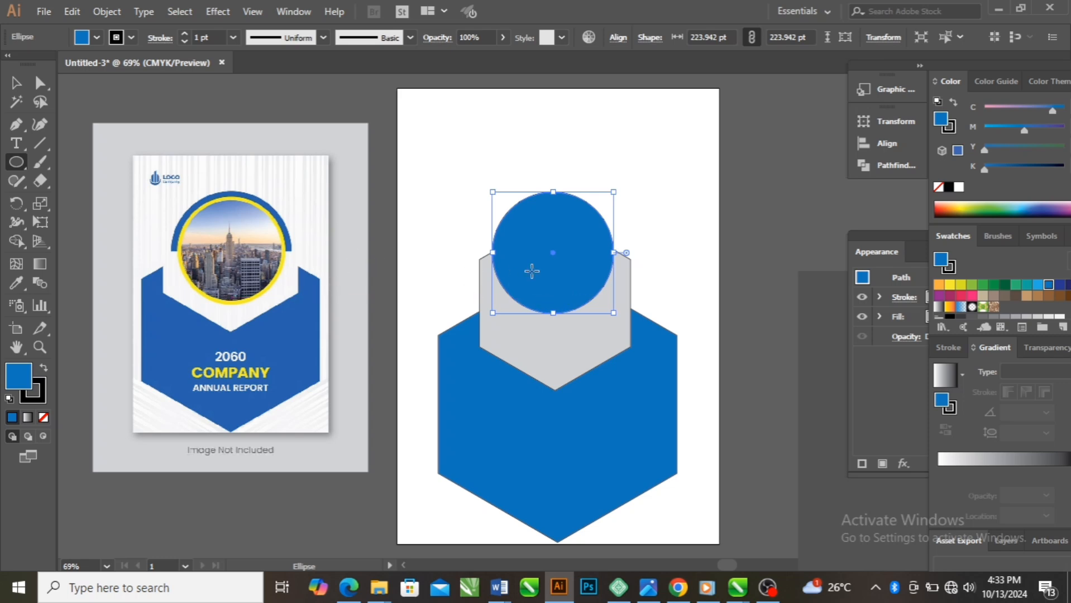
# Duplicate the circle slightly above the original, align the copy horizontally, and fill it with yellow-green
pyautogui.press('ctrl')
pyautogui.moveTo(553, 256)
pyautogui.mouseDown()
pyautogui.moveTo(544, 321)
pyautogui.moveTo(558, 320)
pyautogui.moveTo(555, 256)
pyautogui.moveTo(539, 240)
pyautogui.moveTo(553, 249)
pyautogui.moveTo(544, 252)
pyautogui.mouseUp()
pyautogui.press('v')
pyautogui.press('Right')
pyautogui.press('Right')
pyautogui.press('Right')
pyautogui.press('Right')
pyautogui.press('Right')
pyautogui.press('Right')
pyautogui.press('Right')
pyautogui.press('Right')
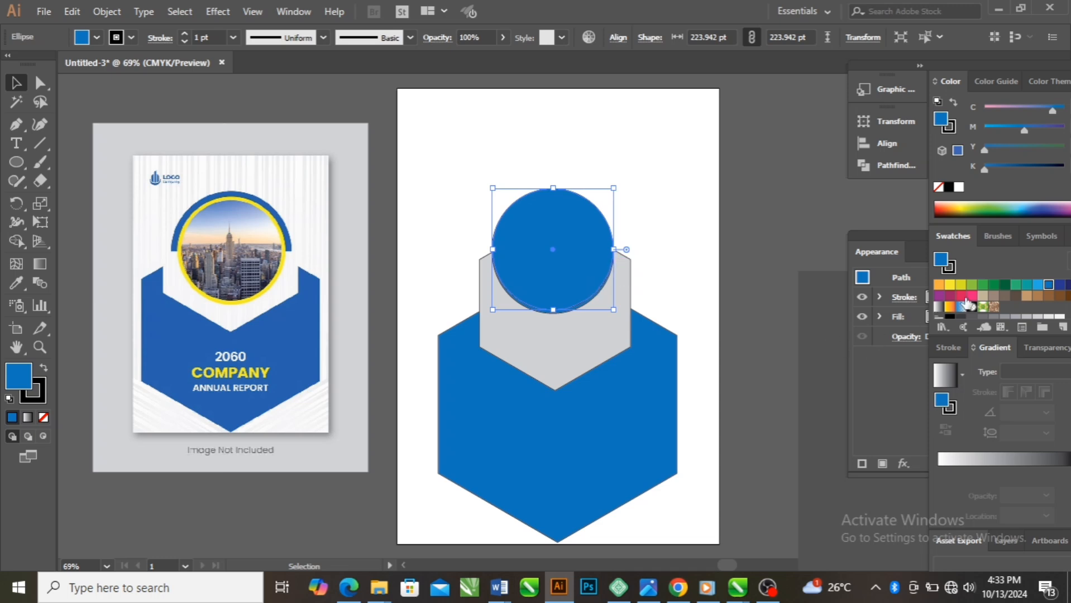
pyautogui.click(960, 284)
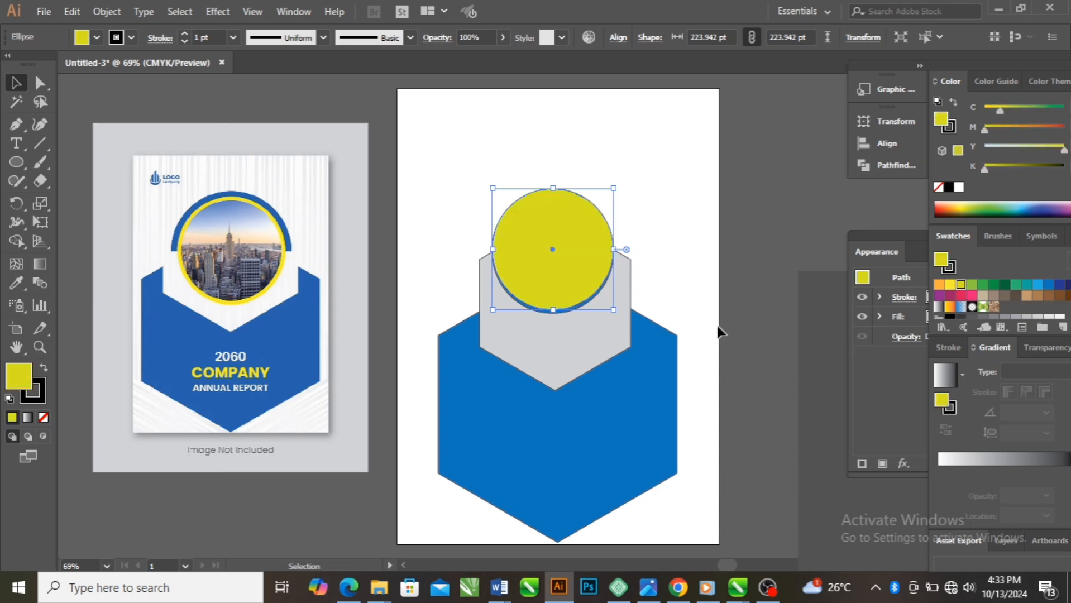
# Send the yellow-green circle behind the blue one and enlarge it to about 238 pt in diameter
pyautogui.press('a')
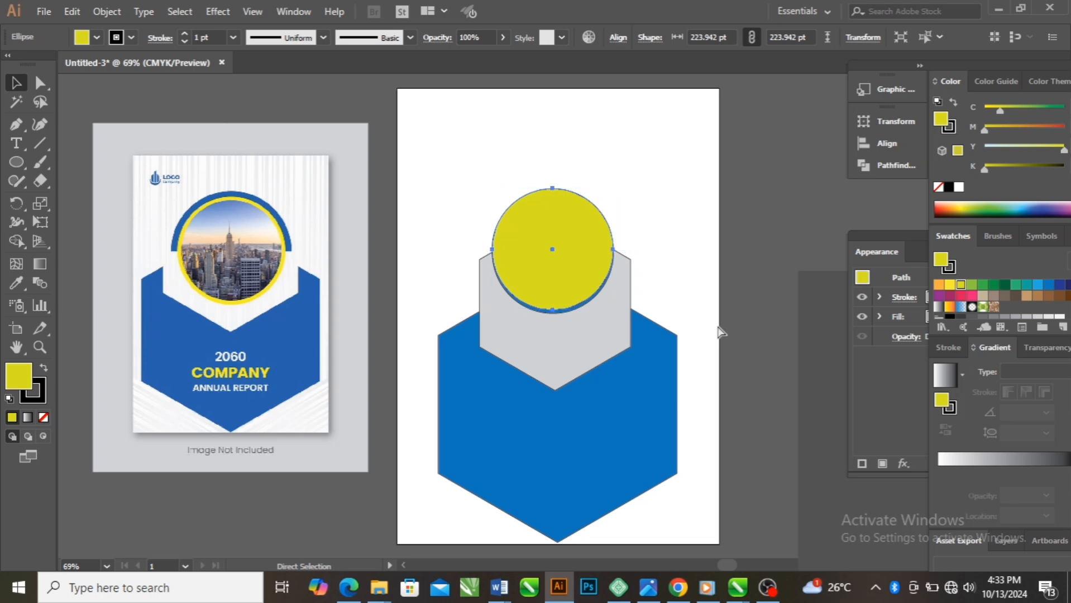
pyautogui.hotkey('ctrl', '[')
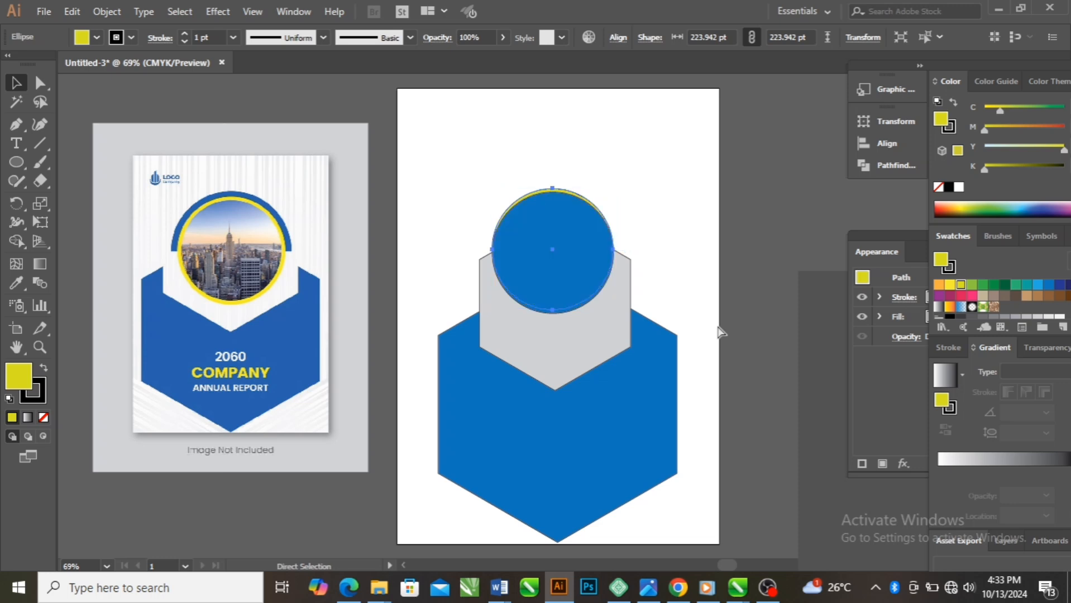
pyautogui.press('v')
pyautogui.moveTo(614, 188)
pyautogui.mouseDown()
pyautogui.moveTo(636, 162)
pyautogui.moveTo(623, 170)
pyautogui.mouseUp()
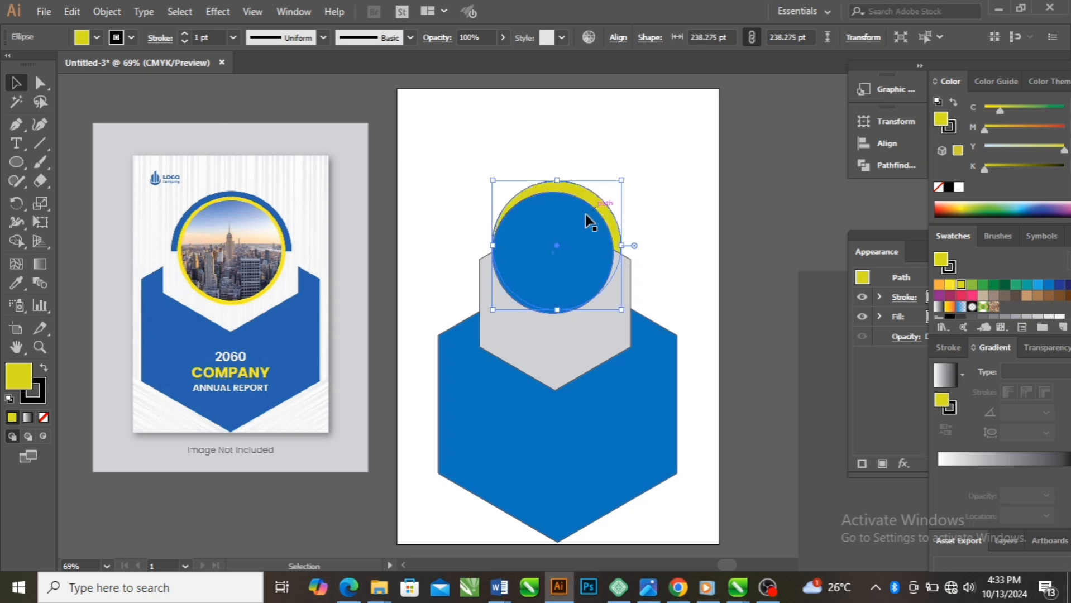
# Nudge the yellow-green circle left and down until it sits centred behind the blue circle
pyautogui.press('Left')
pyautogui.press('Left')
pyautogui.press('Left')
pyautogui.press('Left')
pyautogui.press('Left')
pyautogui.press('Left')
pyautogui.press('Left')
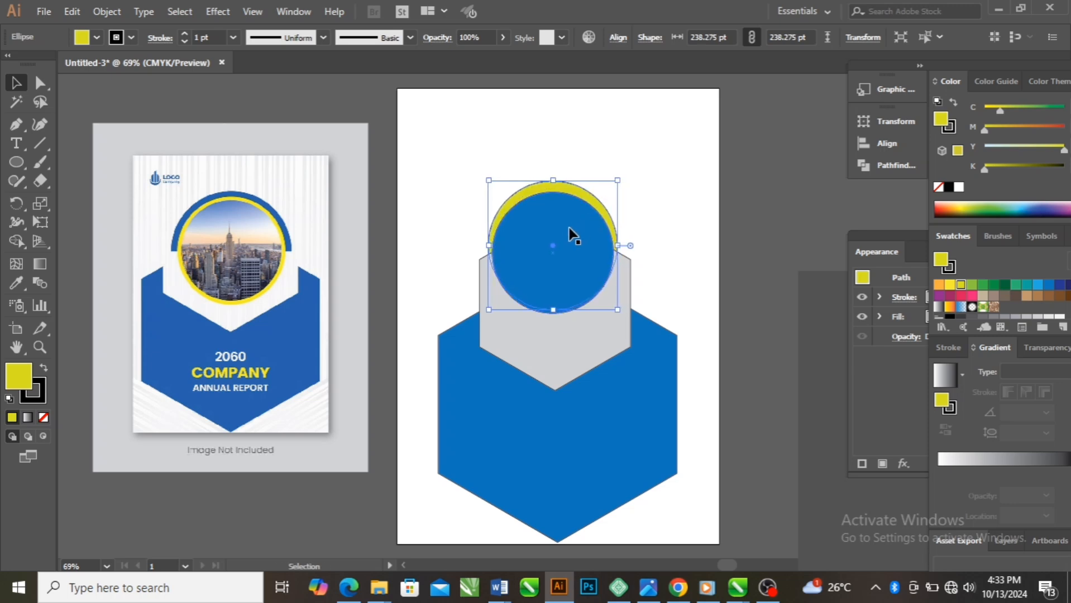
pyautogui.press('Down')
pyautogui.press('Down')
pyautogui.press('Down')
pyautogui.press('Down')
# Enlarge the yellow-green circle to about 257 pt in diameter and nudge it until it is concentric with the blue circle
pyautogui.press('Down')
pyautogui.press('Down')
pyautogui.press('Down')
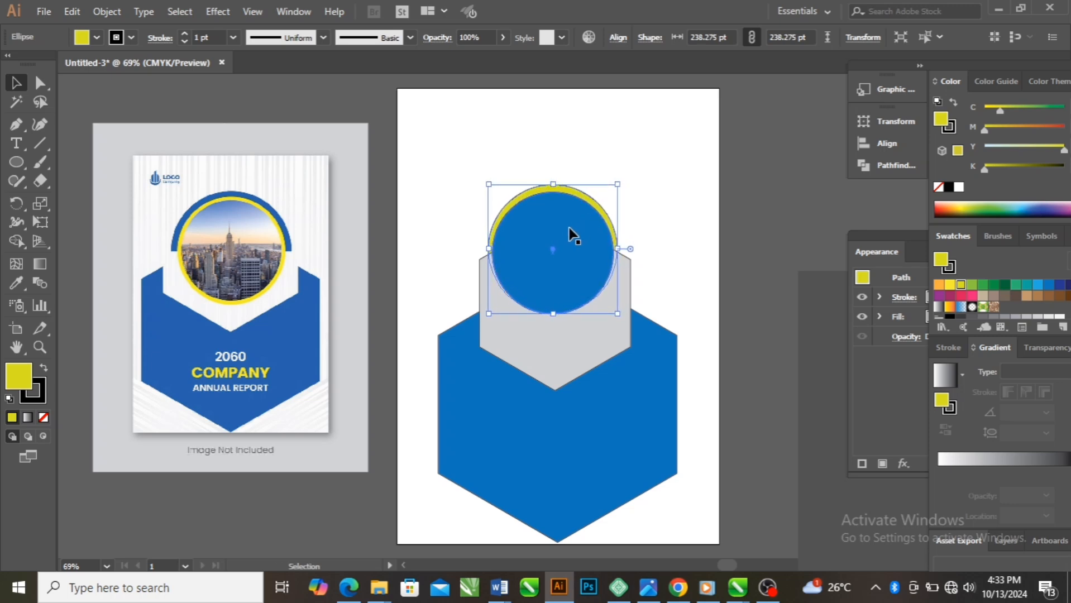
pyautogui.moveTo(620, 188); pyautogui.dragTo(628, 173)
pyautogui.press('Down')
pyautogui.press('Down')
pyautogui.press('Down')
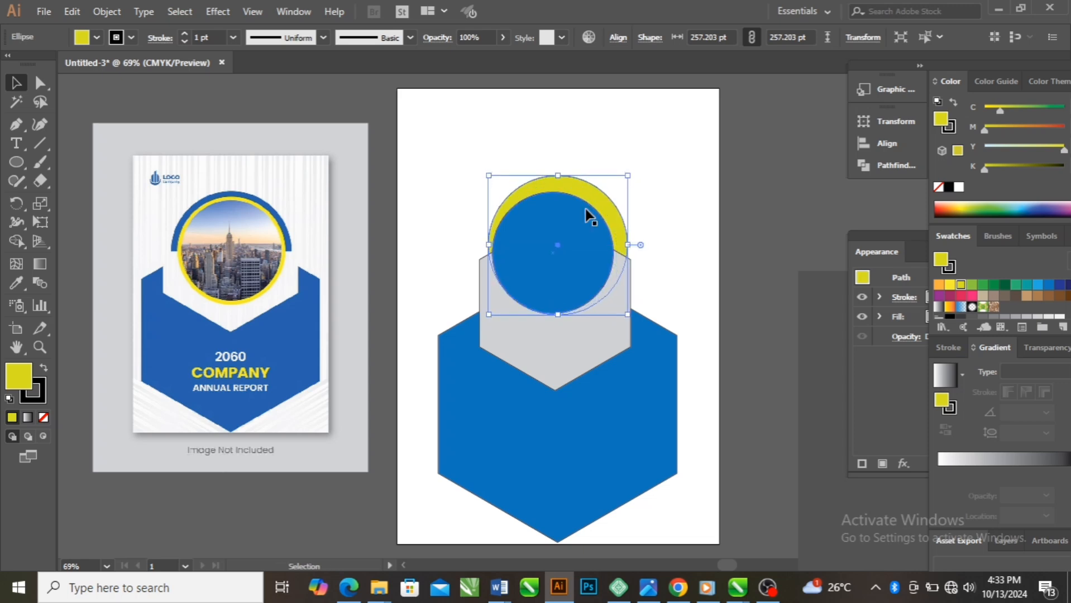
pyautogui.press('Left')
pyautogui.press('Left')
pyautogui.press('Left')
pyautogui.press('Down')
pyautogui.press('Down')
pyautogui.press('Down')
pyautogui.press('Down')
pyautogui.press('Down')
pyautogui.press('Down')
pyautogui.press('Down')
pyautogui.press('Down')
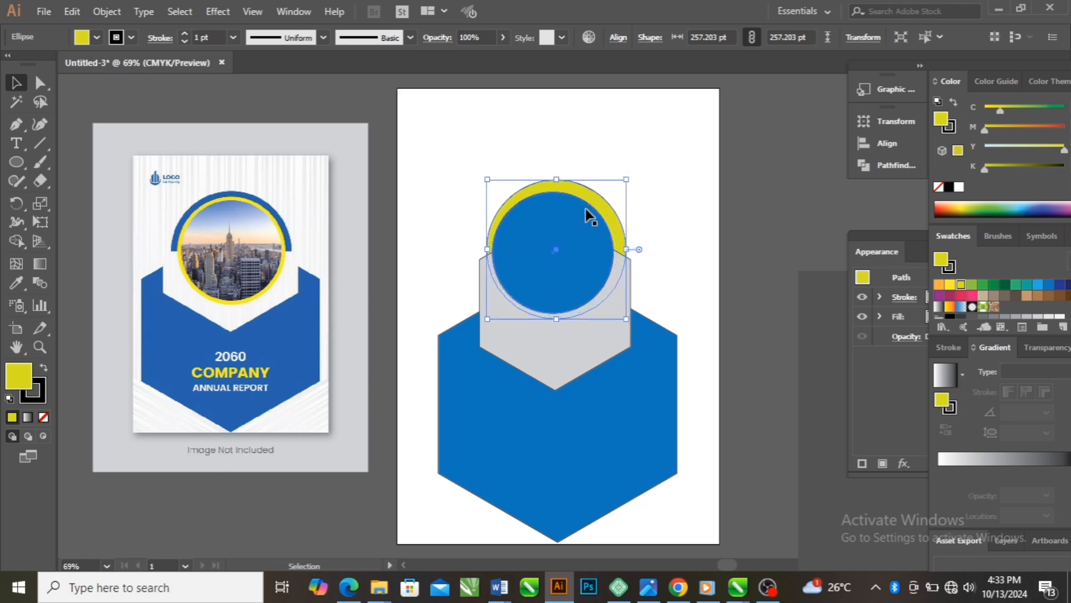
pyautogui.press('Left')
pyautogui.press('Left')
pyautogui.press('Left')
pyautogui.press('Down')
pyautogui.press('Down')
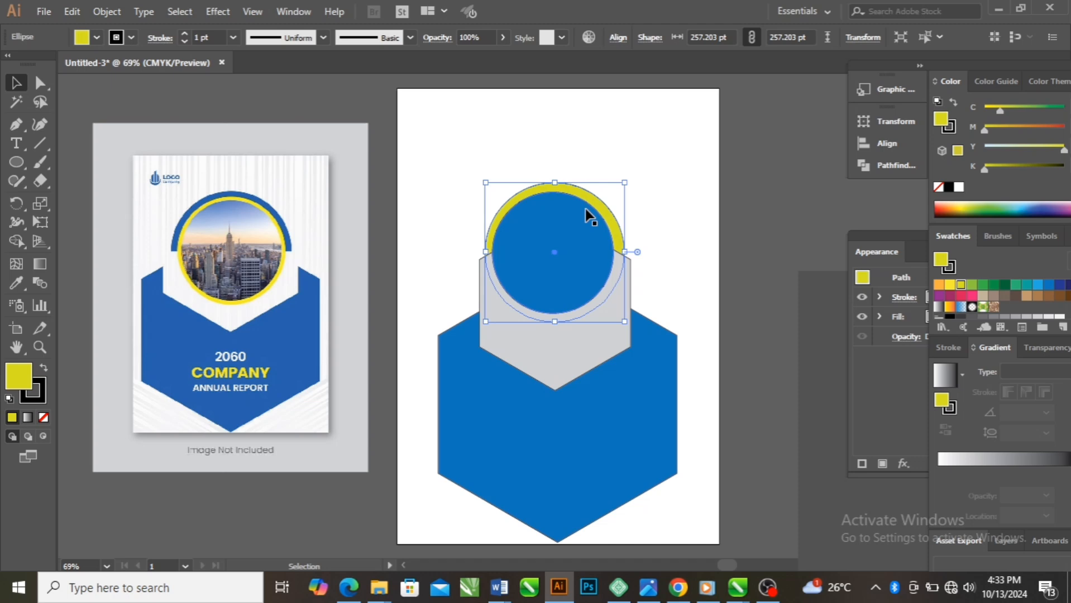
pyautogui.press('Right')
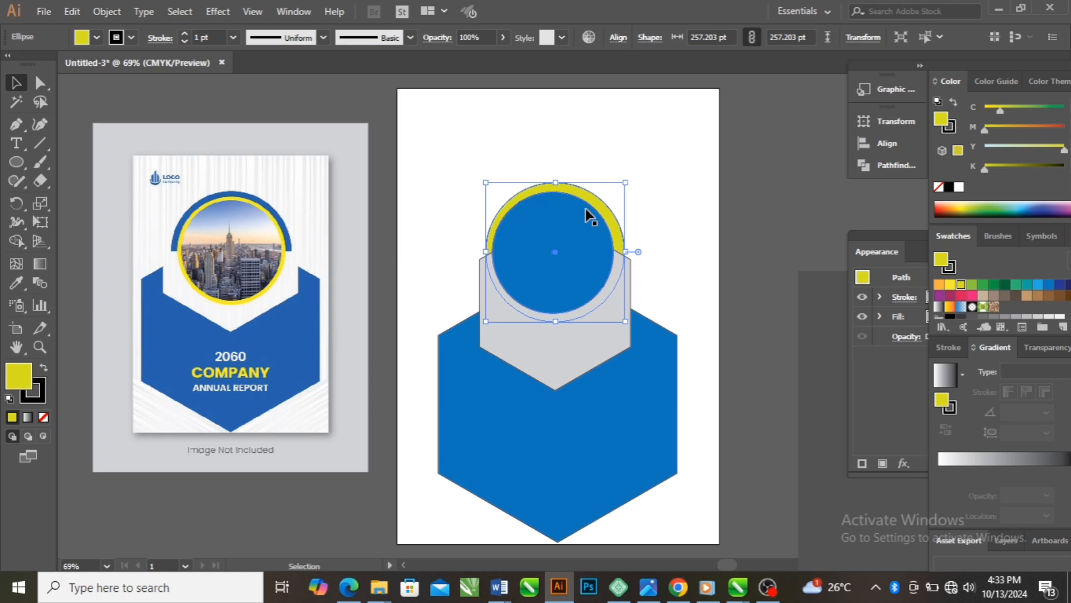
pyautogui.press('Left')
pyautogui.press('Left')
pyautogui.press('Left')
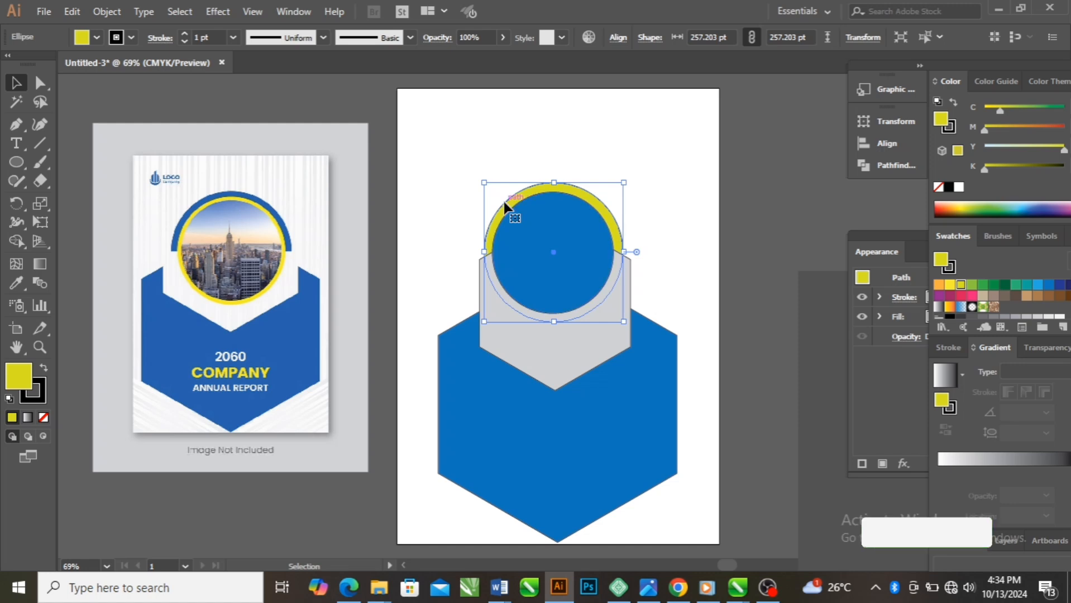
# Fill the inner blue circle with the lightest gray swatch
pyautogui.click(578, 255)
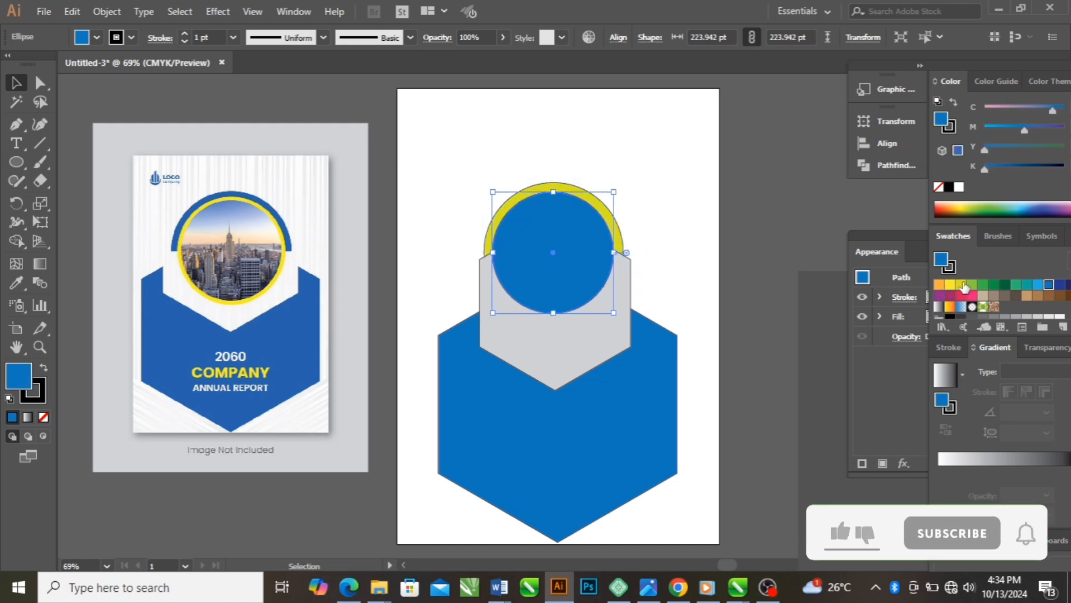
pyautogui.scroll(-2, 1020, 306)
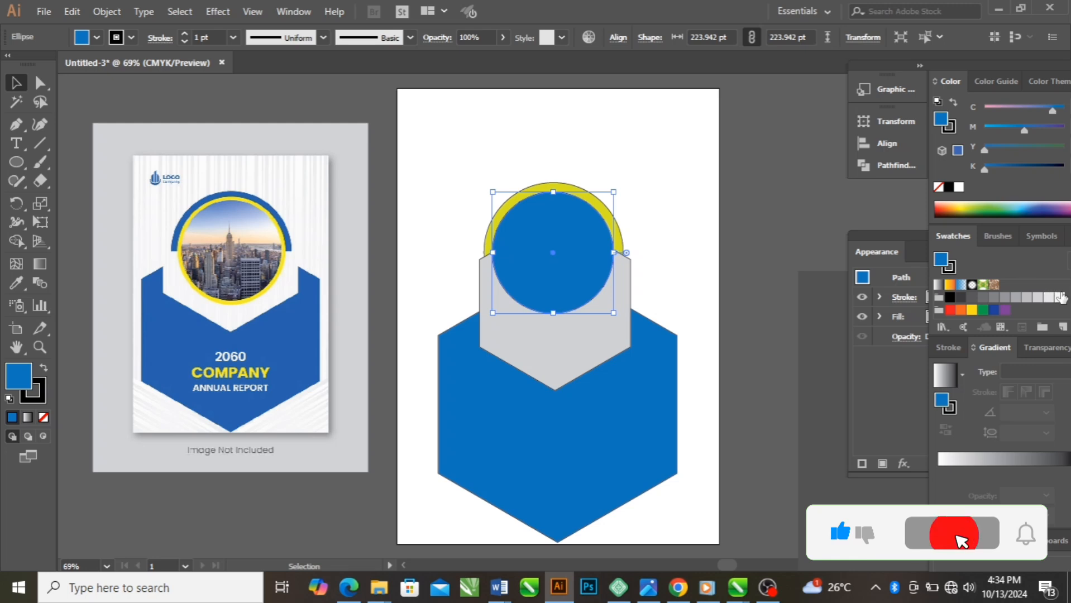
pyautogui.click(1059, 297)
pyautogui.click(680, 224)
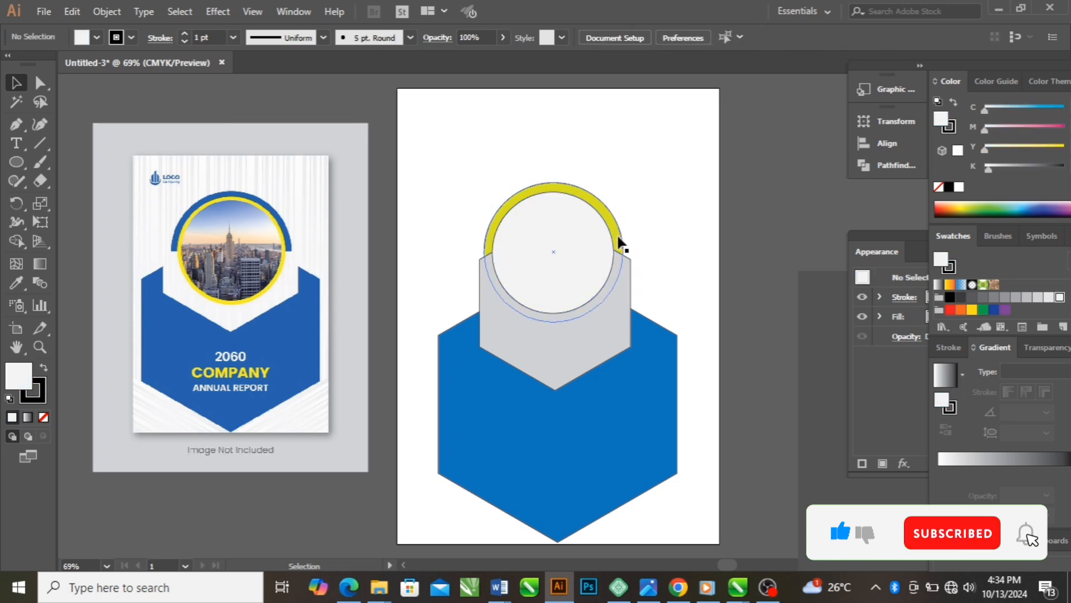
# Fill the larger yellow-green circle behind with the same blue as the large hexagon
pyautogui.click(617, 224)
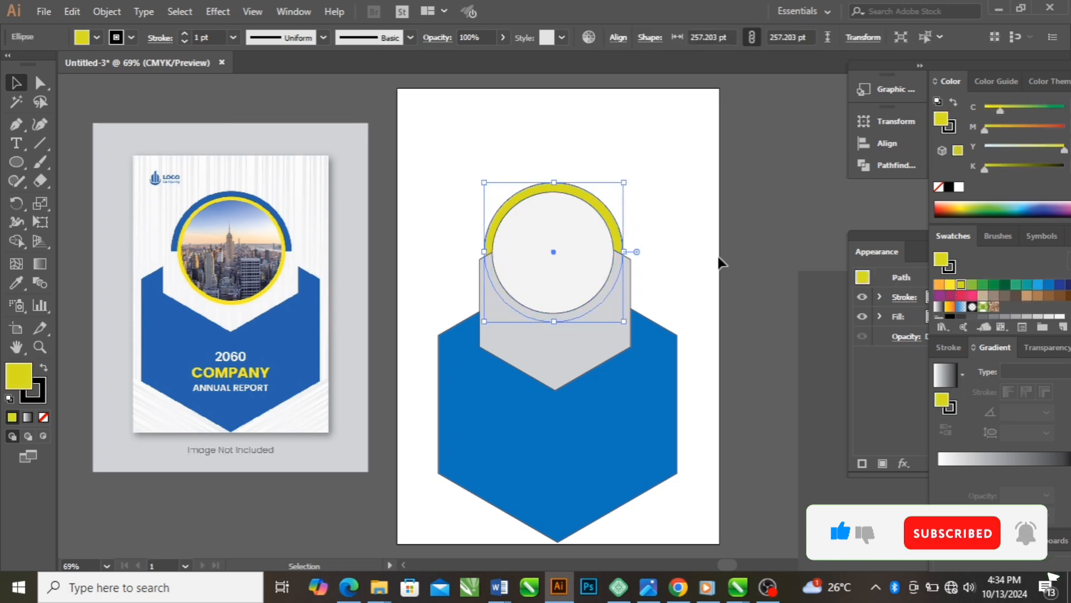
pyautogui.click(1048, 285)
pyautogui.click(682, 222)
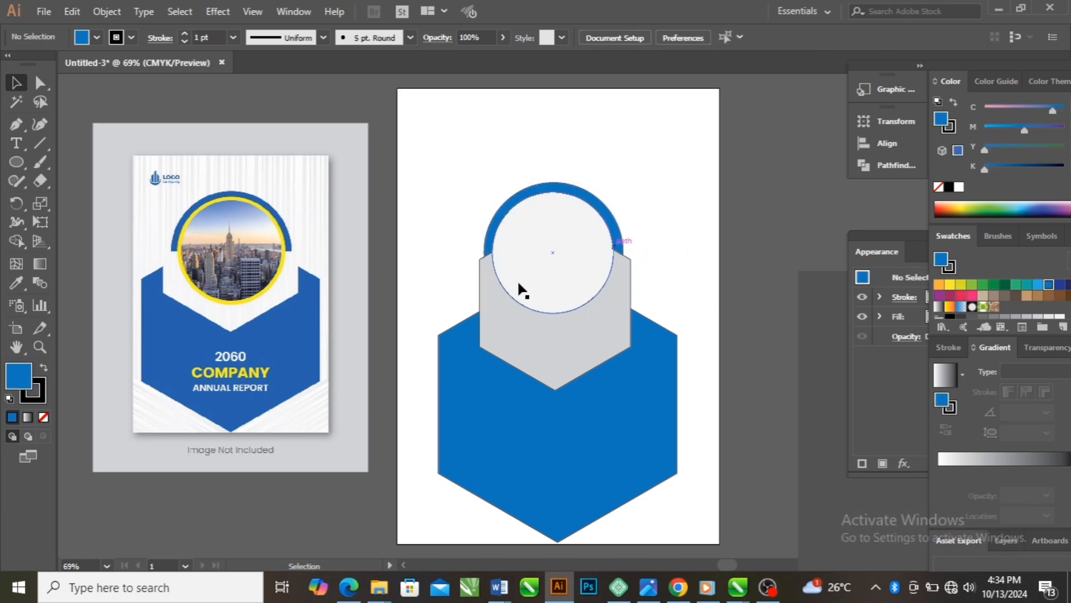
# Apply the 15 pt. Round brush to the inner circle's outline
pyautogui.click(562, 271)
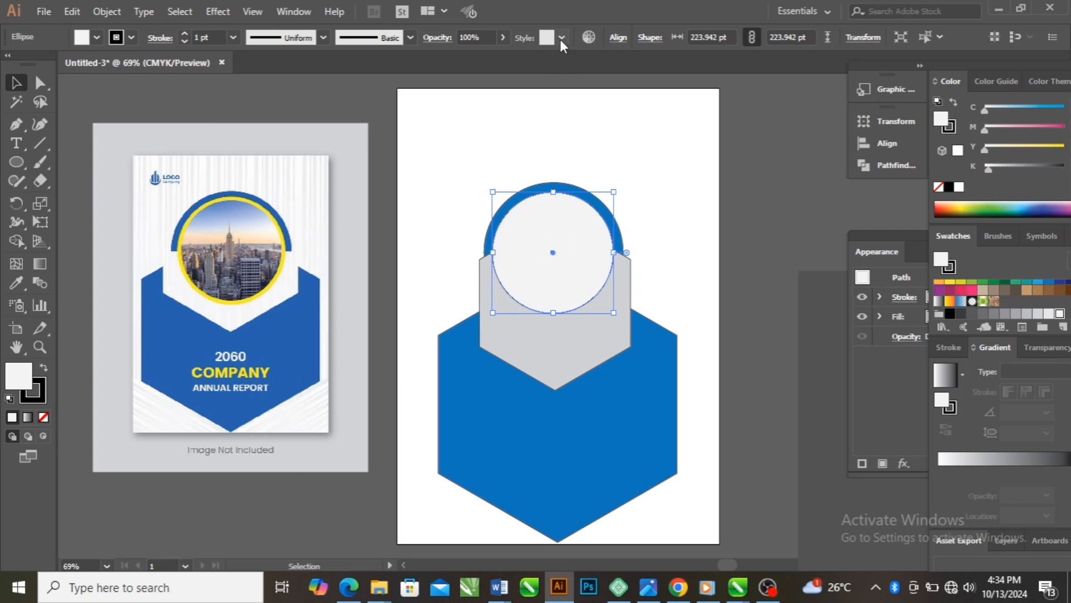
pyautogui.click(409, 38)
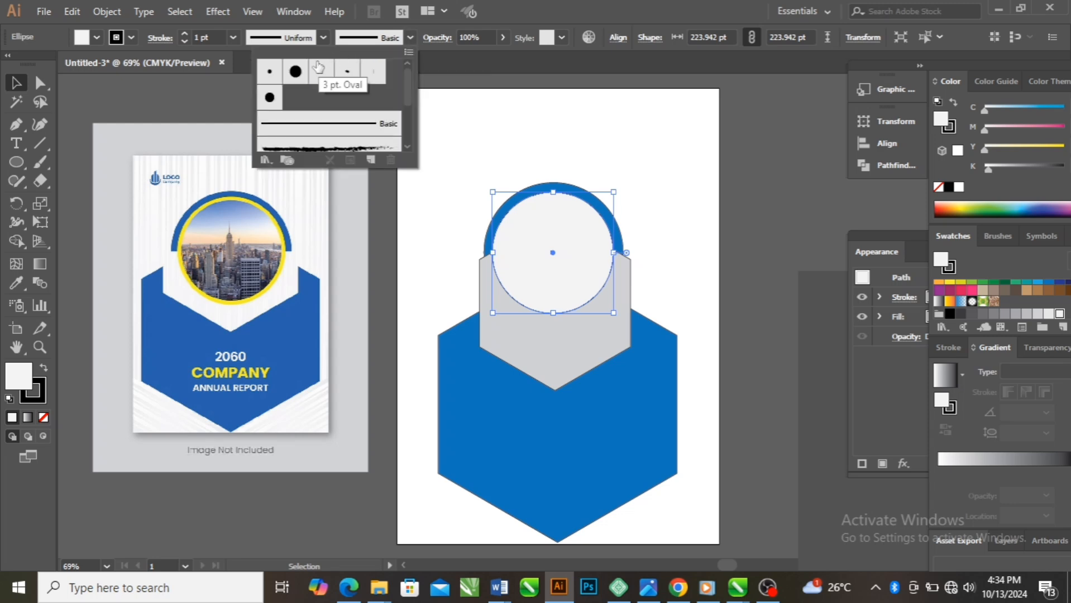
pyautogui.click(289, 74)
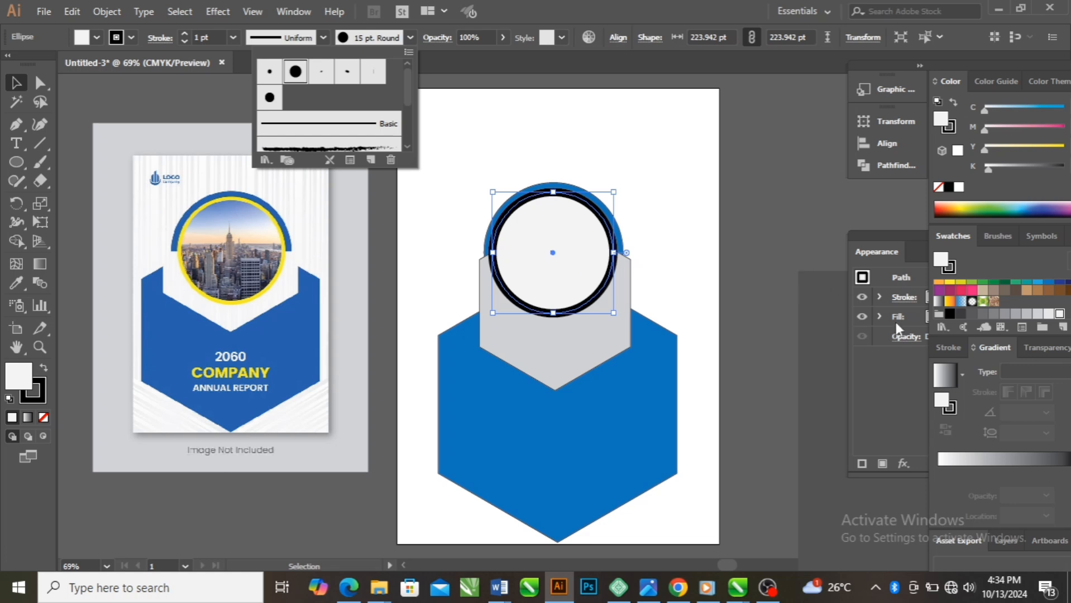
# Try a fading blue gradient and a pink fill on the inner circle
pyautogui.click(24, 380)
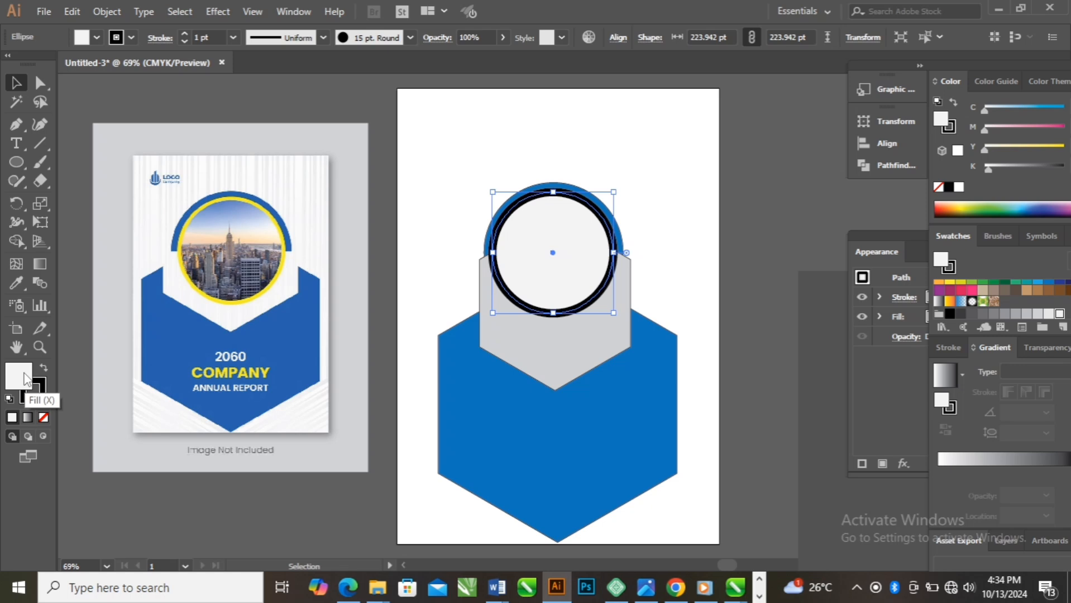
pyautogui.click(960, 304)
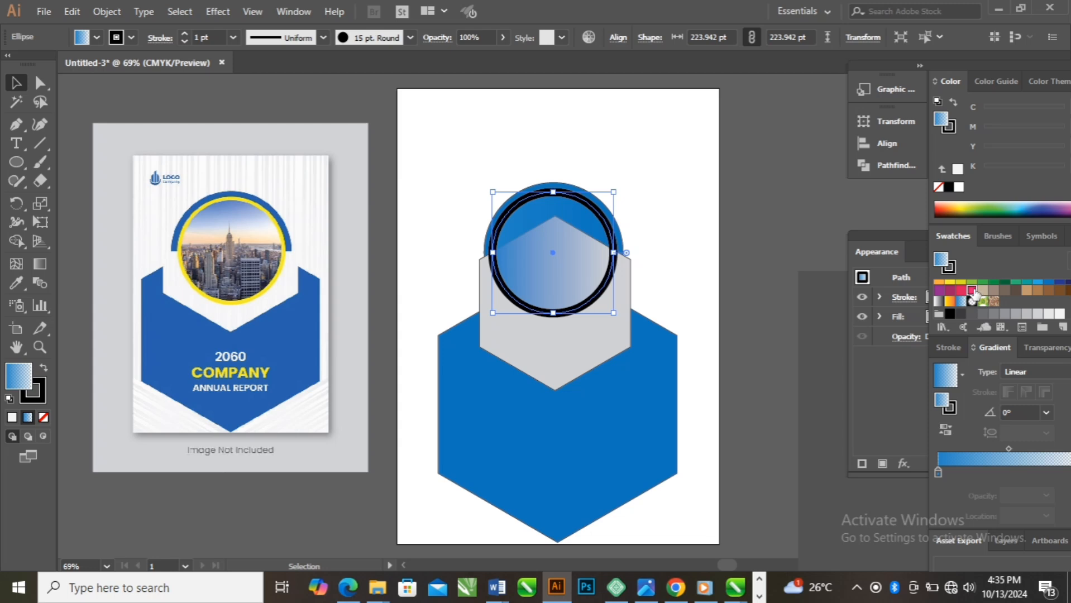
pyautogui.click(971, 290)
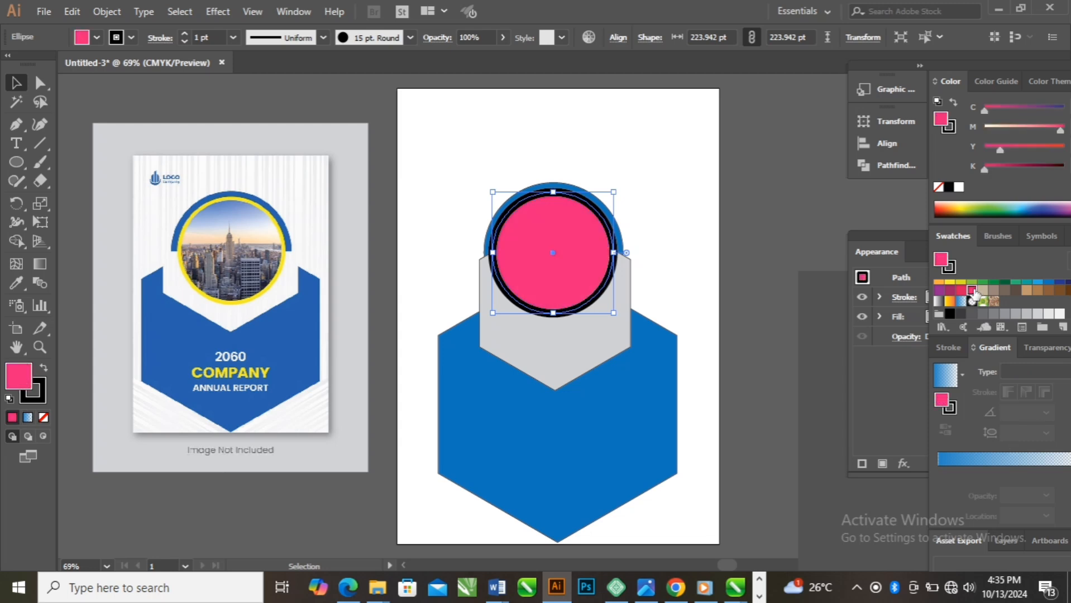
# Set the inner circle's thick outline to golden yellow, trying orange, red, light blue and near-white first
pyautogui.click(39, 396)
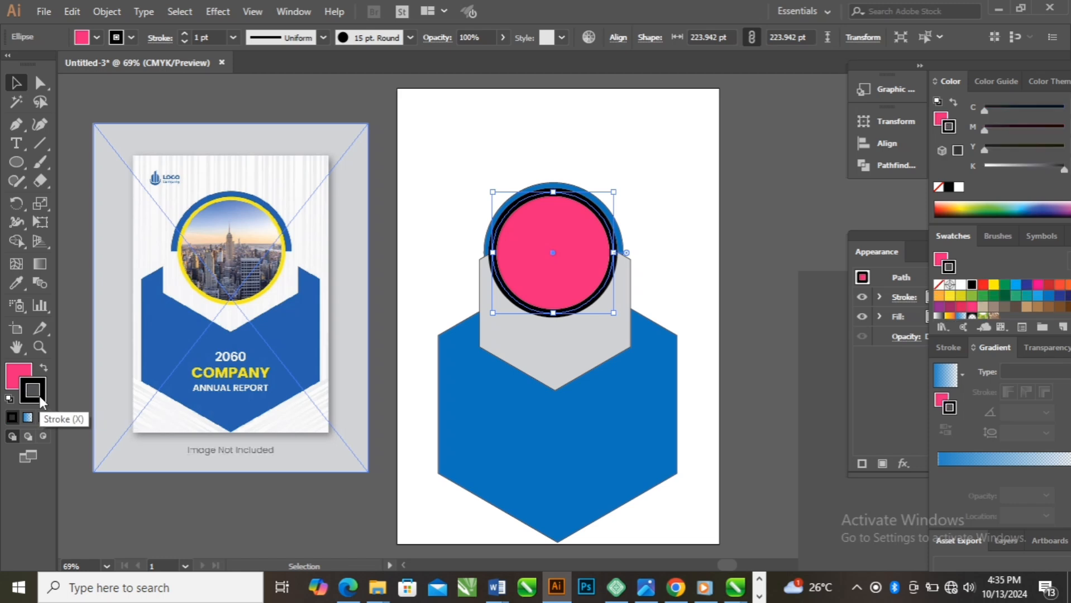
pyautogui.click(939, 297)
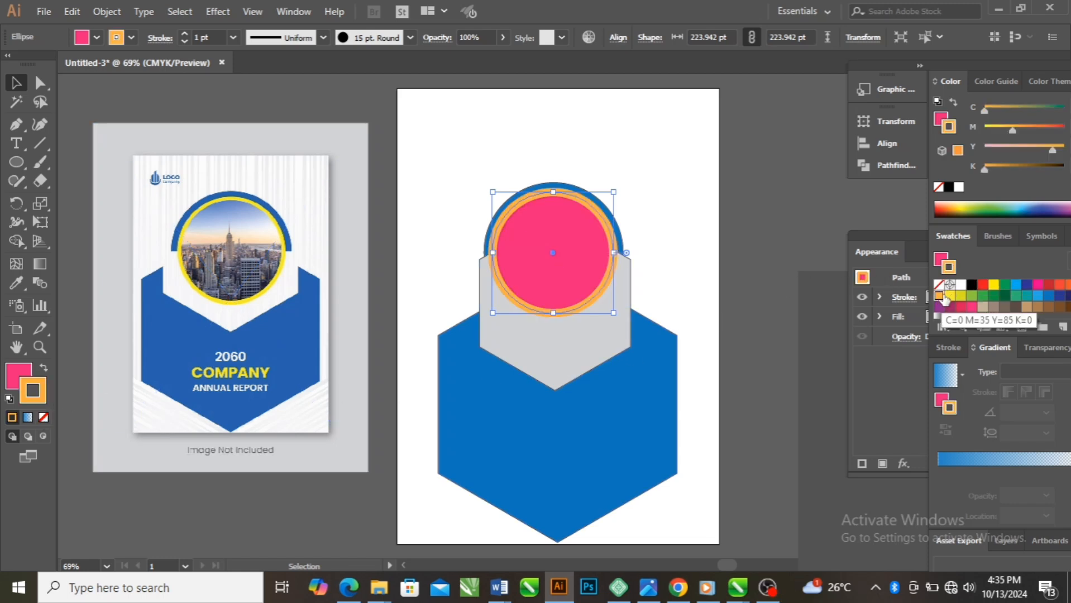
pyautogui.click(983, 285)
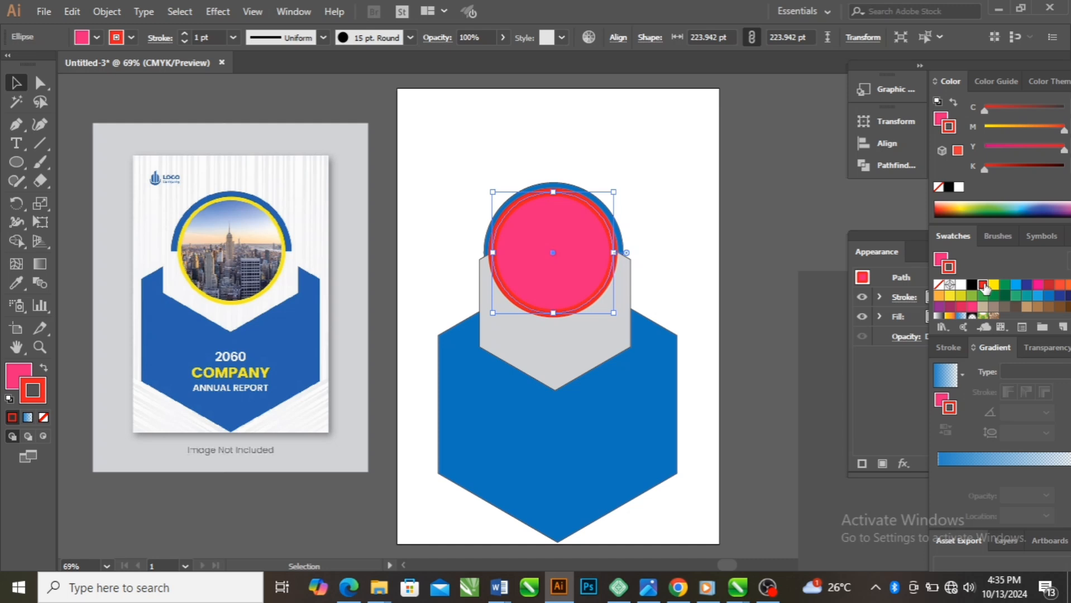
pyautogui.click(1016, 286)
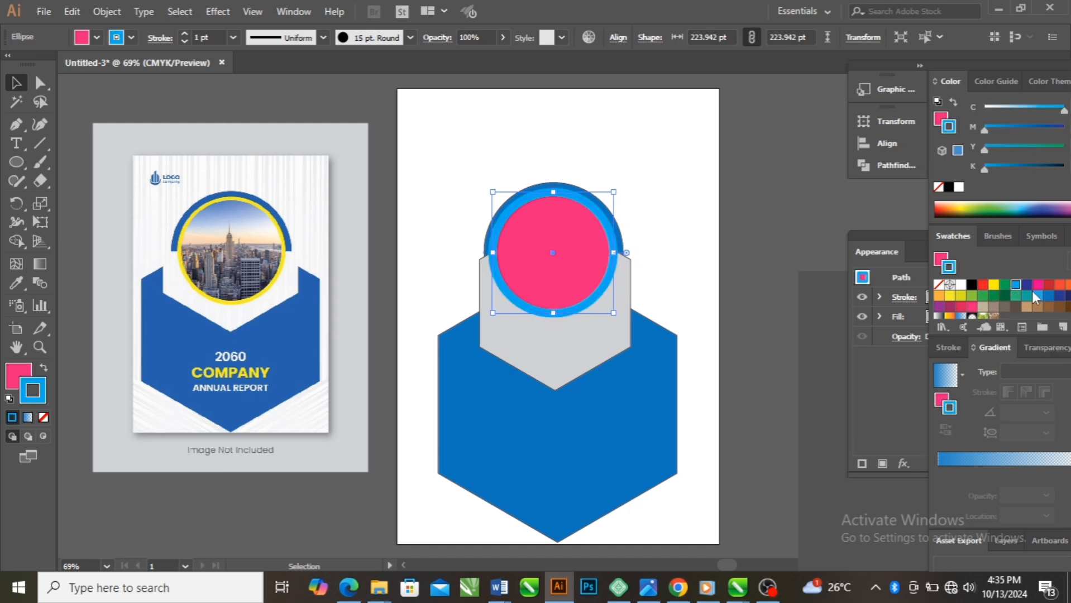
pyautogui.scroll(-3, 1031, 302)
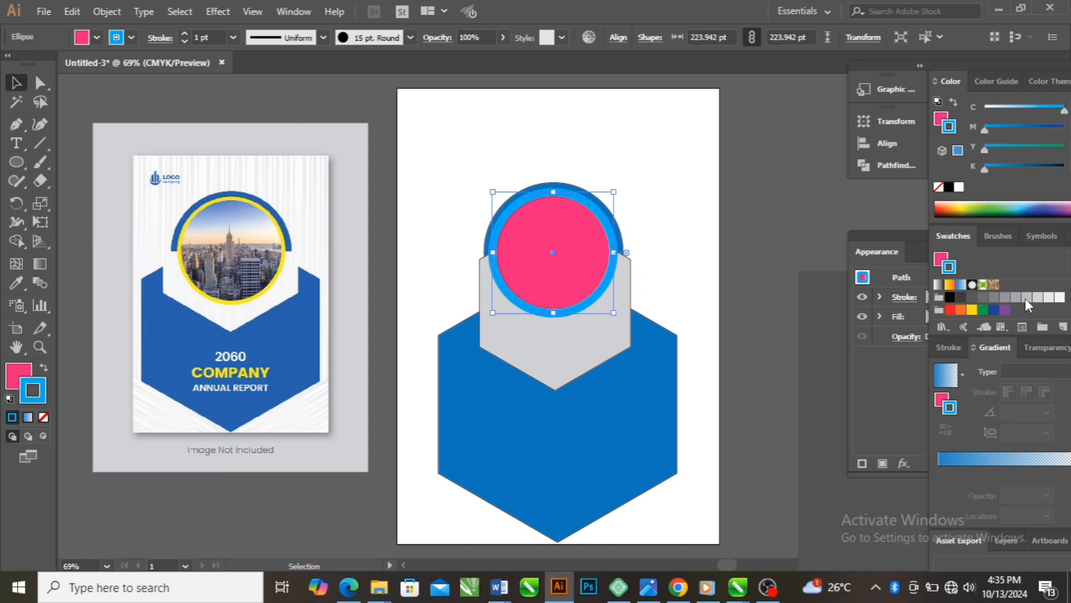
pyautogui.click(1057, 298)
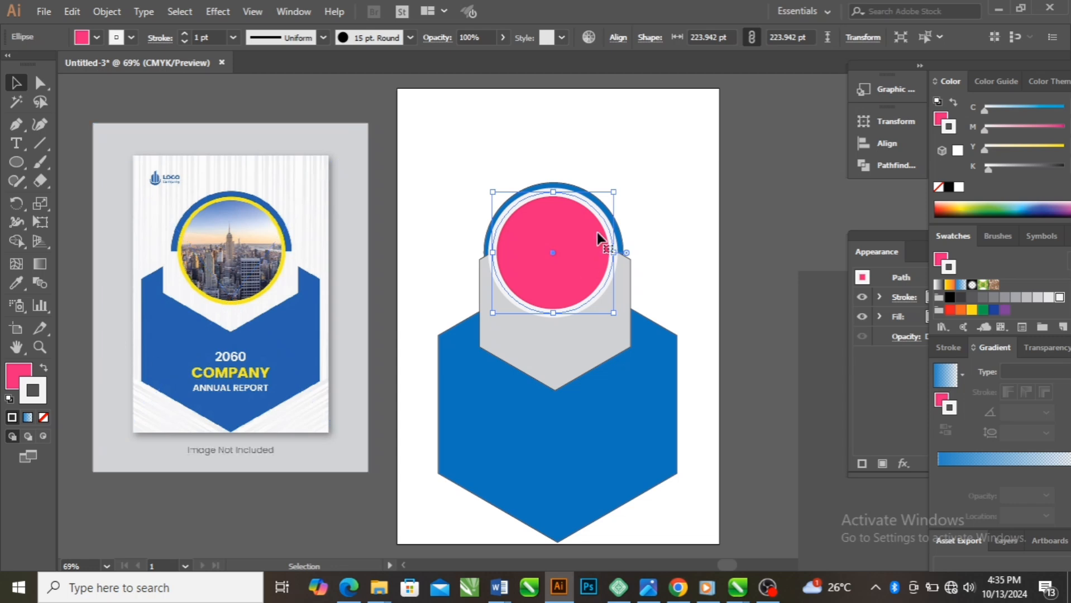
pyautogui.click(972, 309)
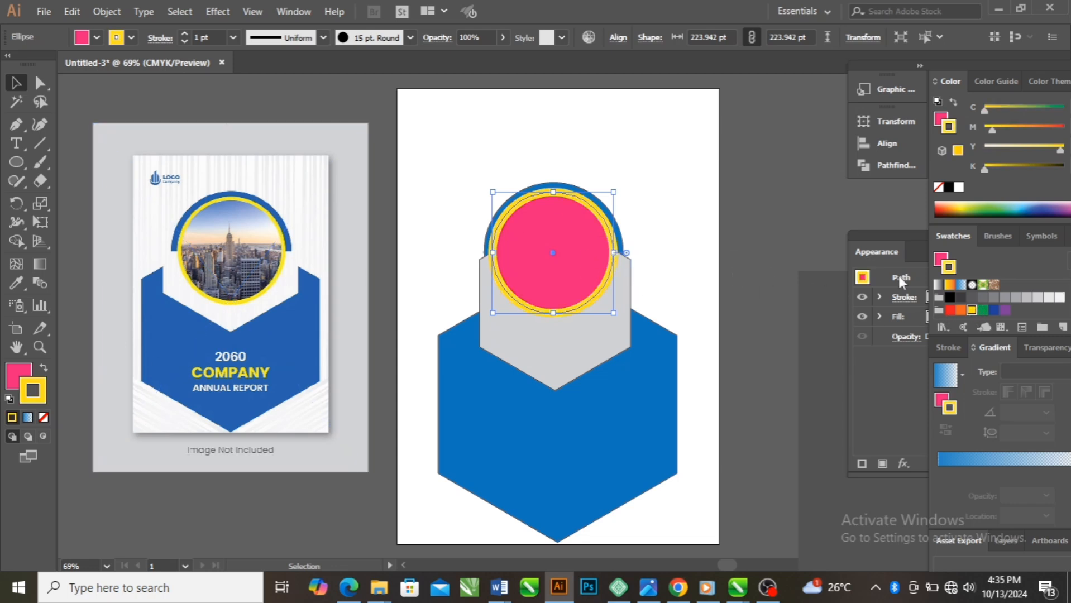
# Fill the inner circle with dark blue, keeping its yellow outline
pyautogui.click(941, 260)
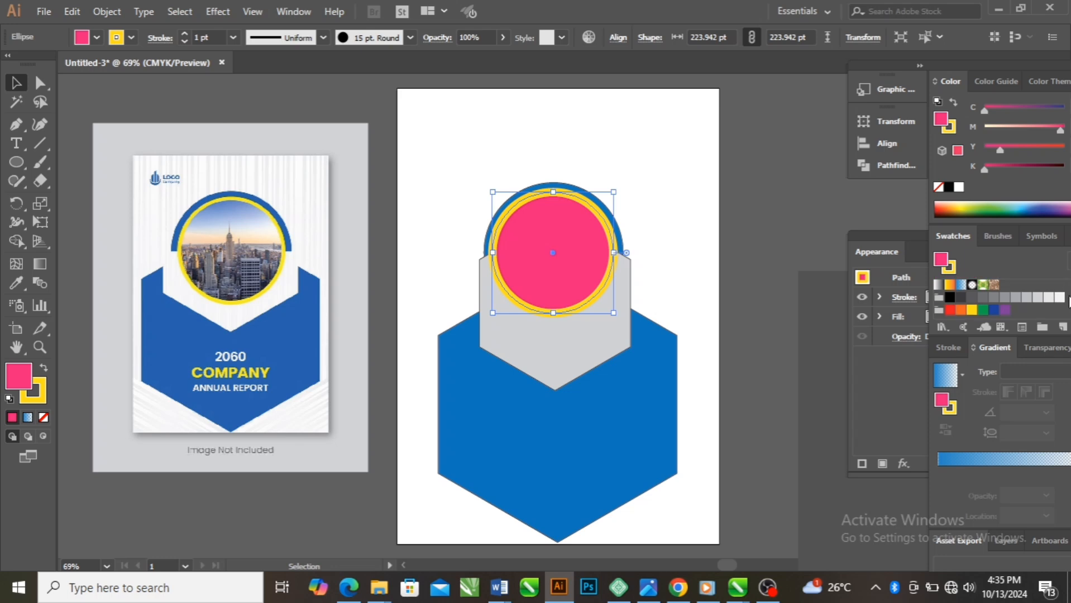
pyautogui.click(1059, 297)
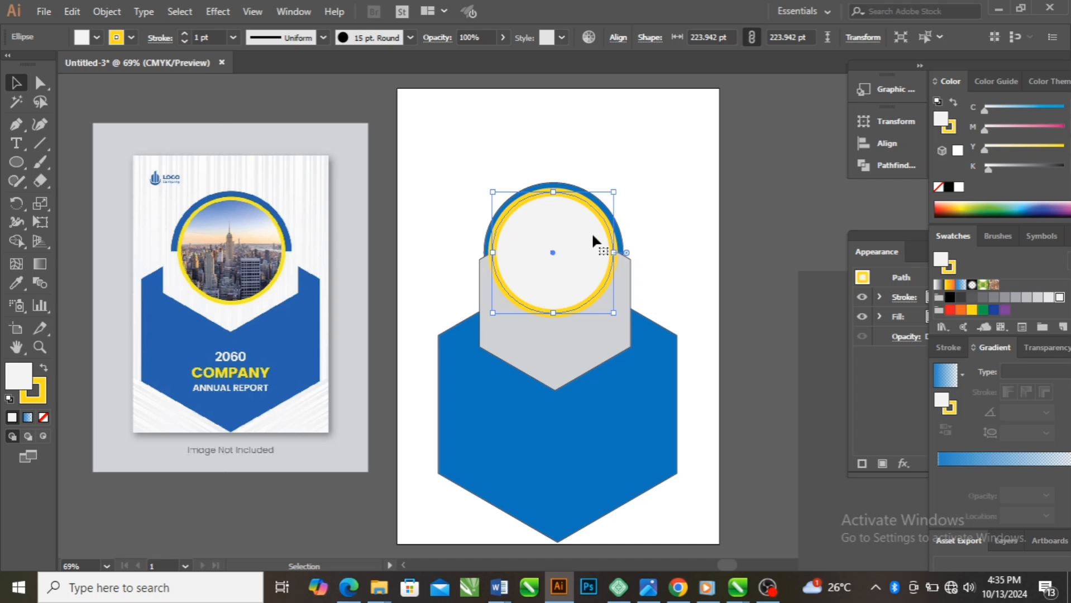
pyautogui.click(992, 310)
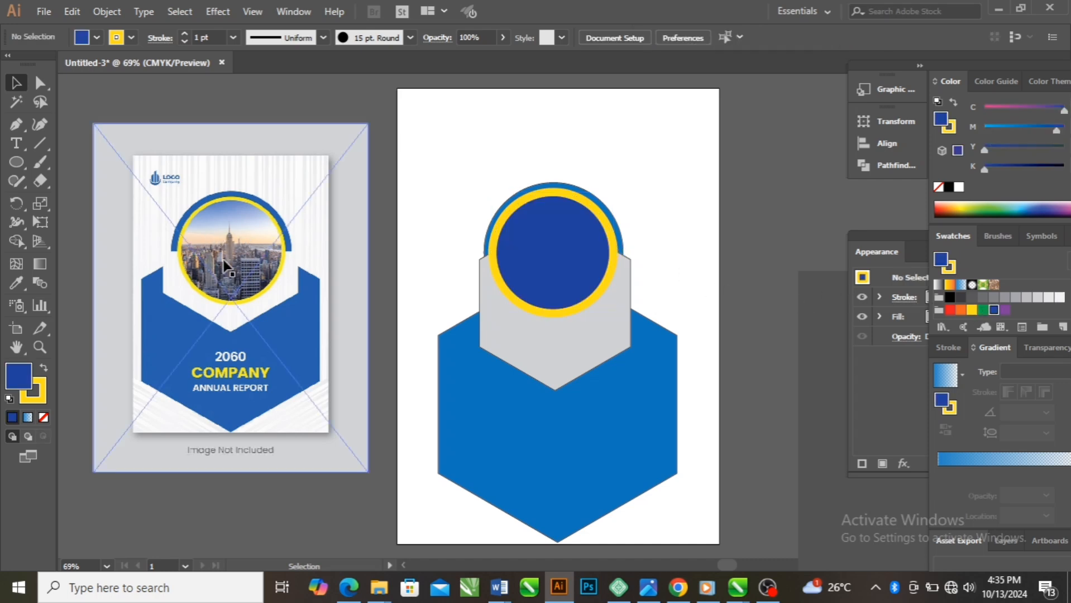
# Add the year text "2060" on the large blue hexagon, below the gray hexagon
pyautogui.scroll(2, 231, 265)
pyautogui.scroll(-1, 229, 262)
pyautogui.scroll(3, 224, 298)
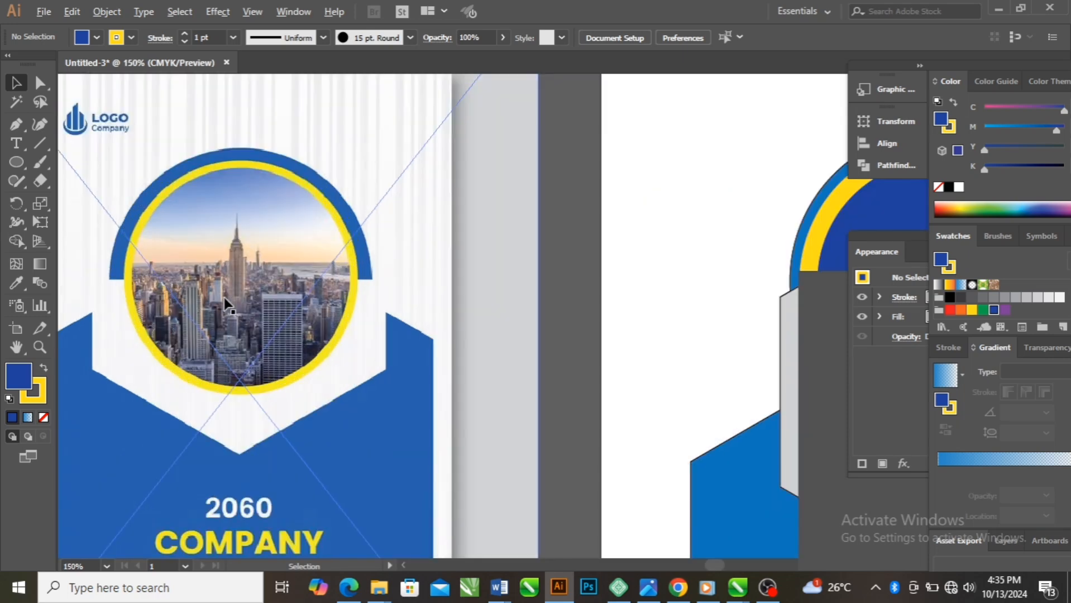
pyautogui.scroll(-4, 227, 305)
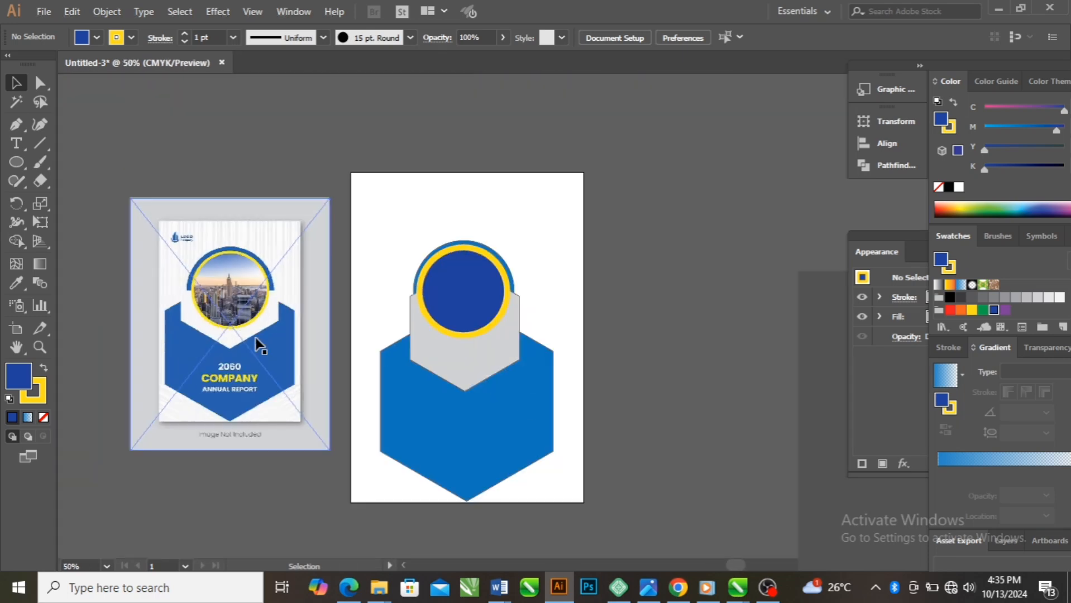
pyautogui.scroll(2, 469, 506)
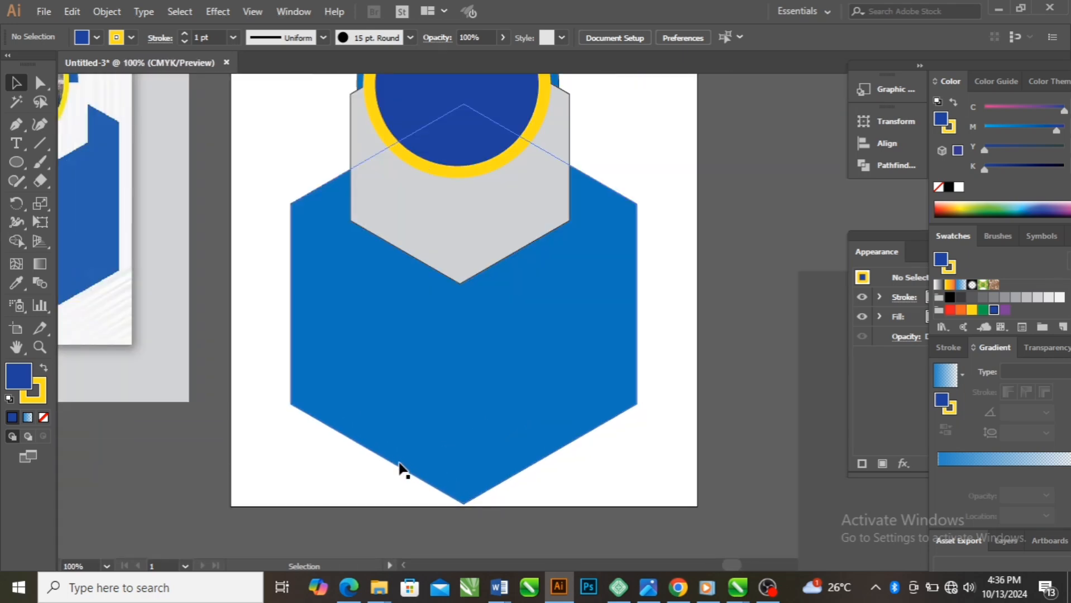
pyautogui.scroll(-1, 401, 468)
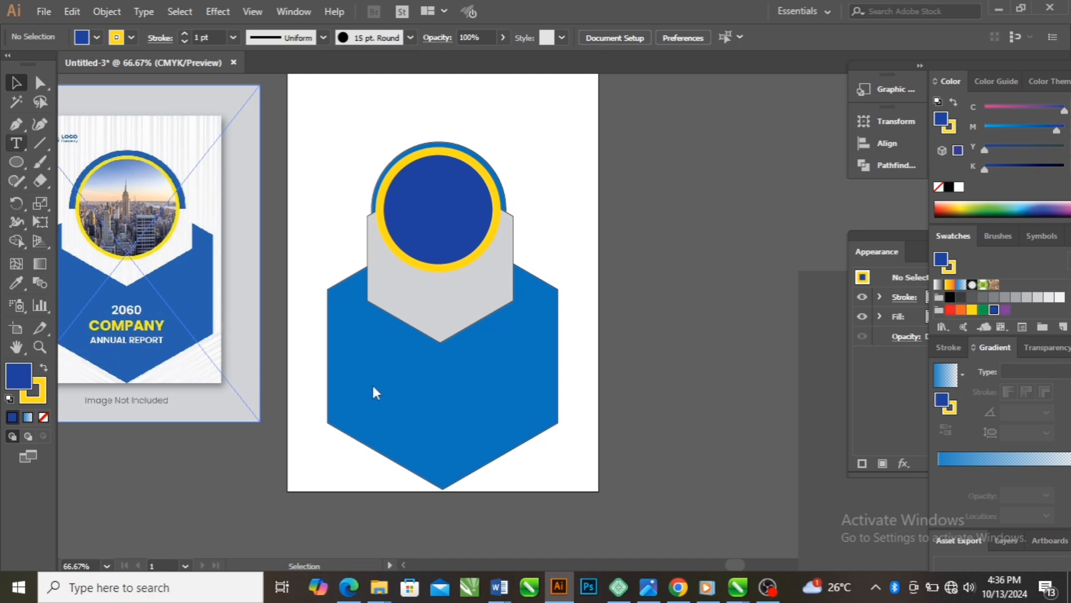
pyautogui.click(15, 143)
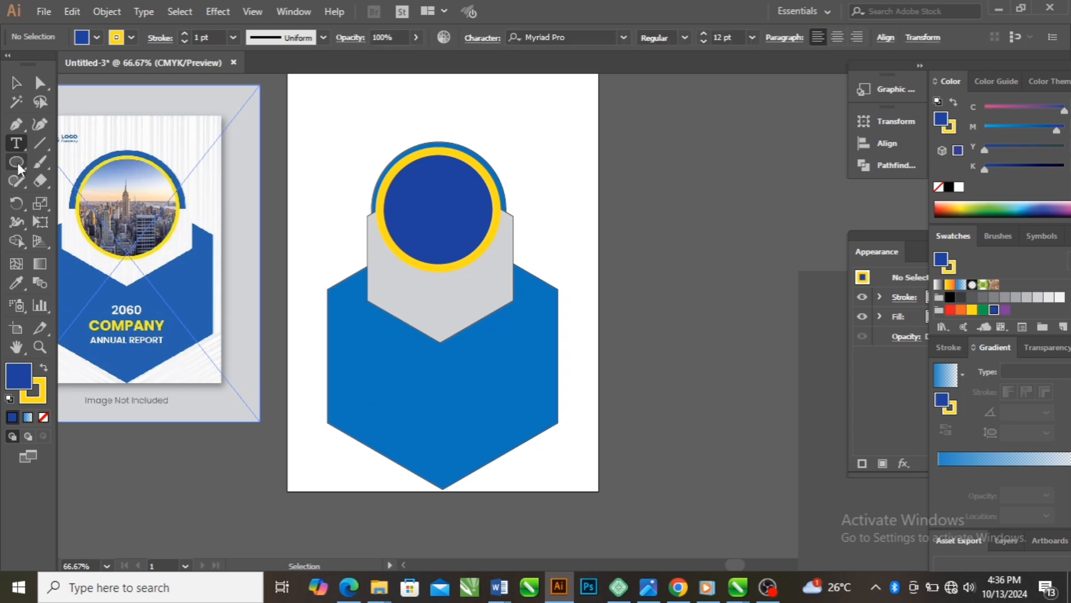
pyautogui.click(382, 366)
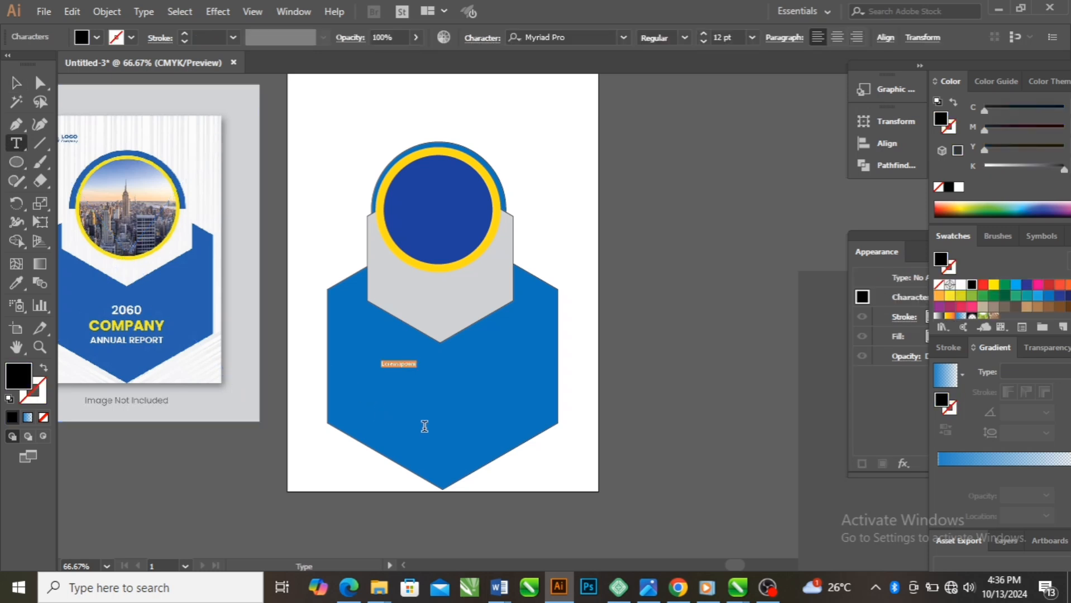
pyautogui.write('2060')
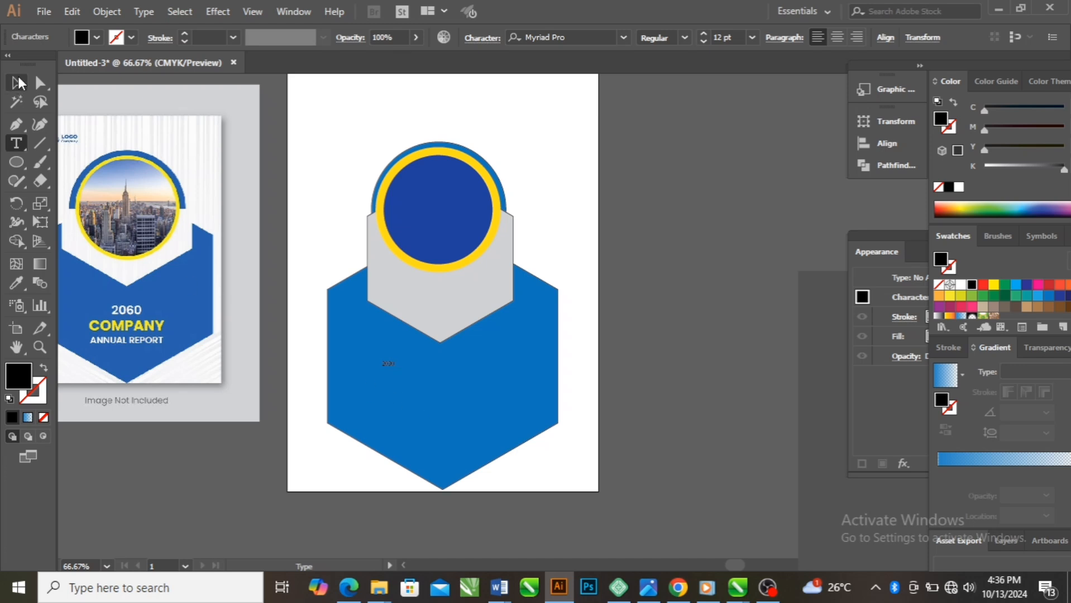
# Enlarge the year text to about 61 pt and style it in bold with a near-white fill
pyautogui.click(17, 84)
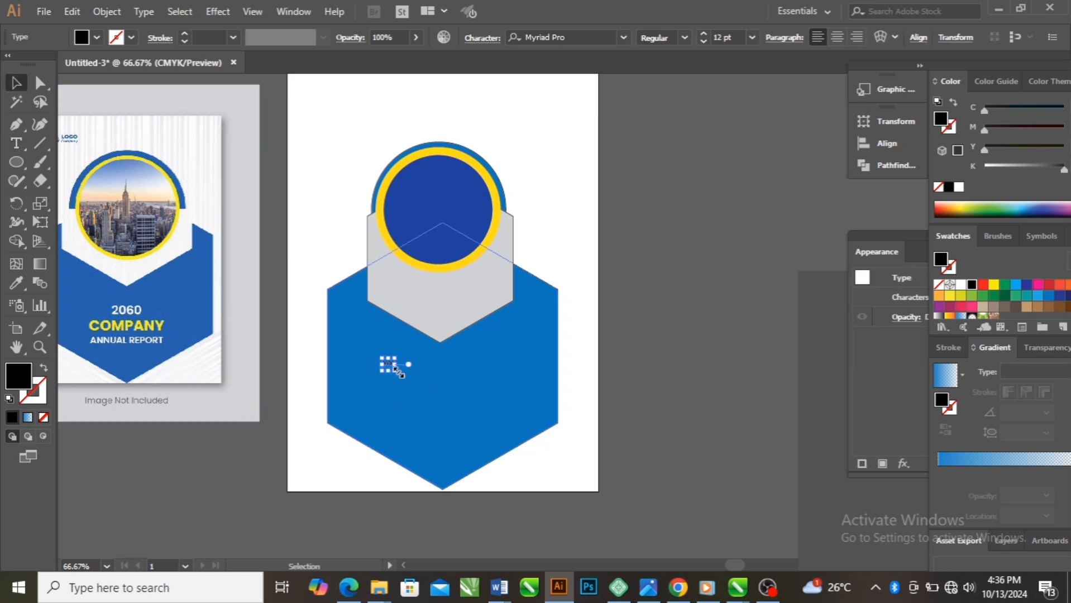
pyautogui.moveTo(399, 367); pyautogui.dragTo(447, 384)
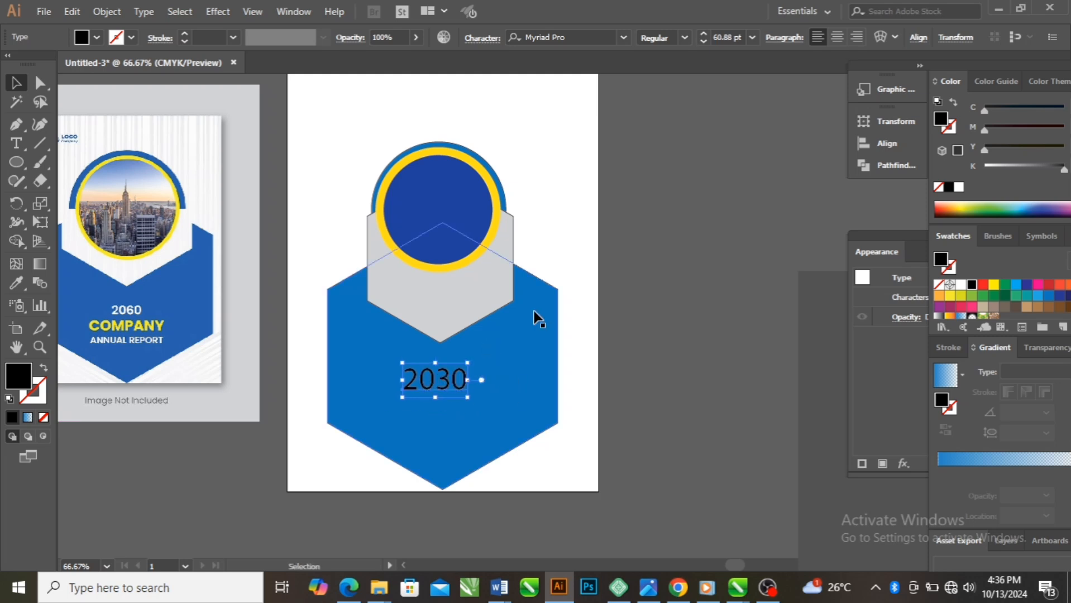
pyautogui.click(682, 38)
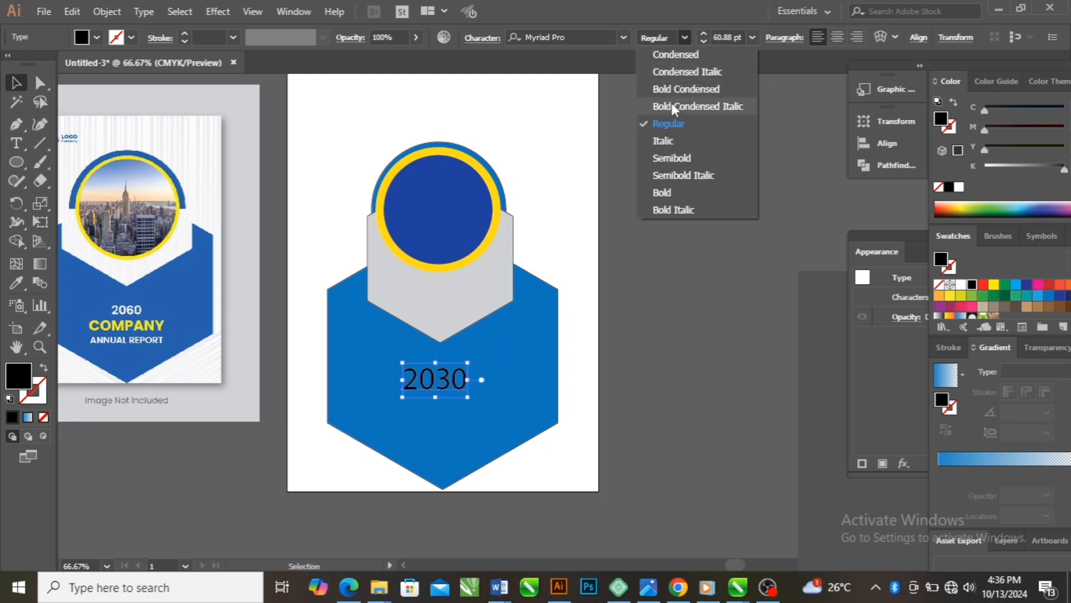
pyautogui.click(663, 193)
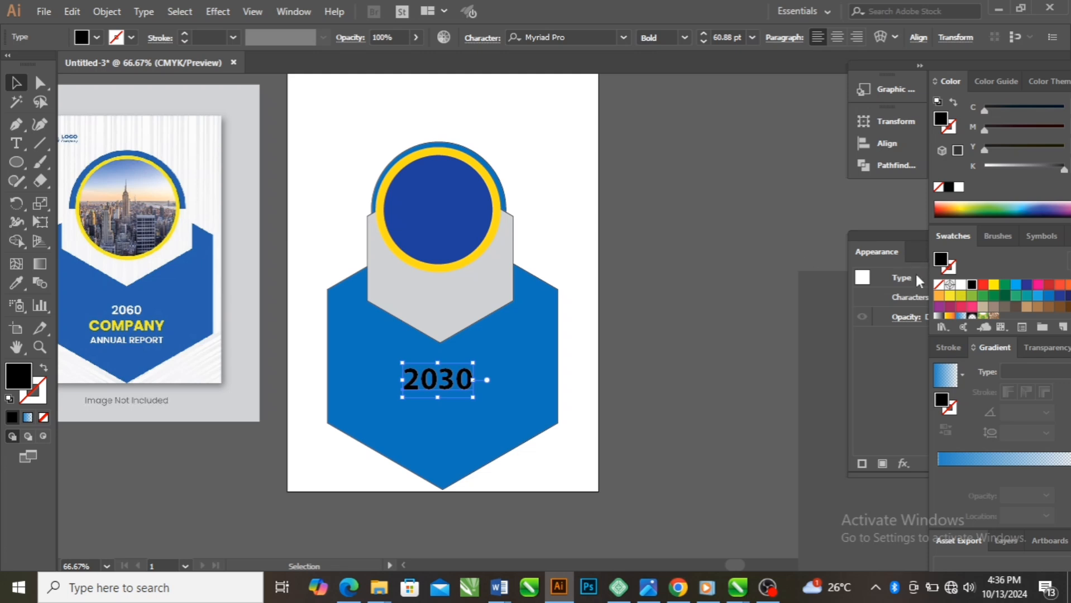
pyautogui.scroll(-2, 1016, 304)
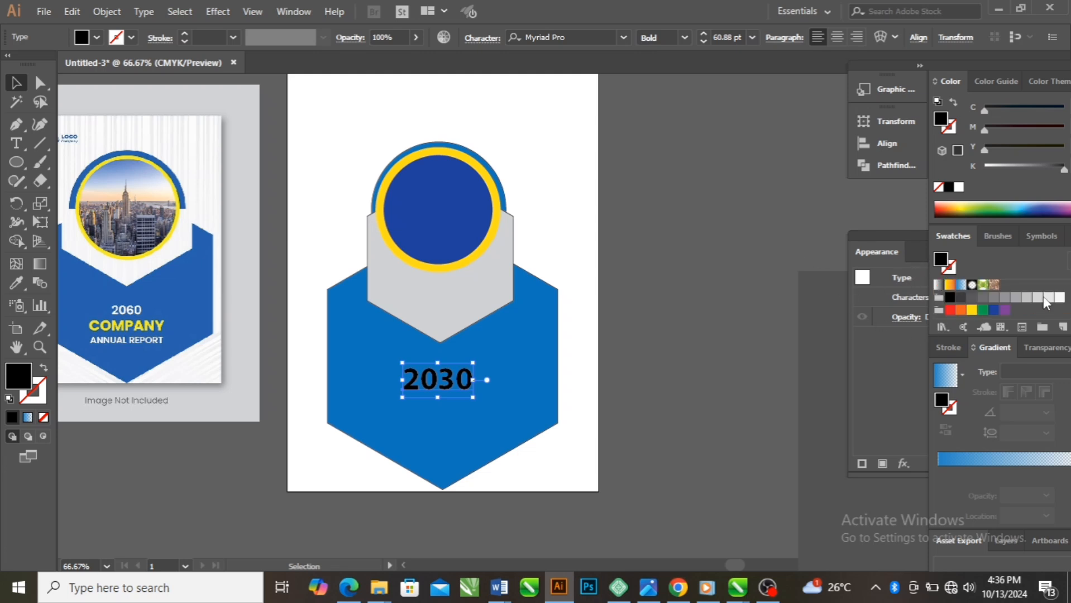
pyautogui.click(1059, 297)
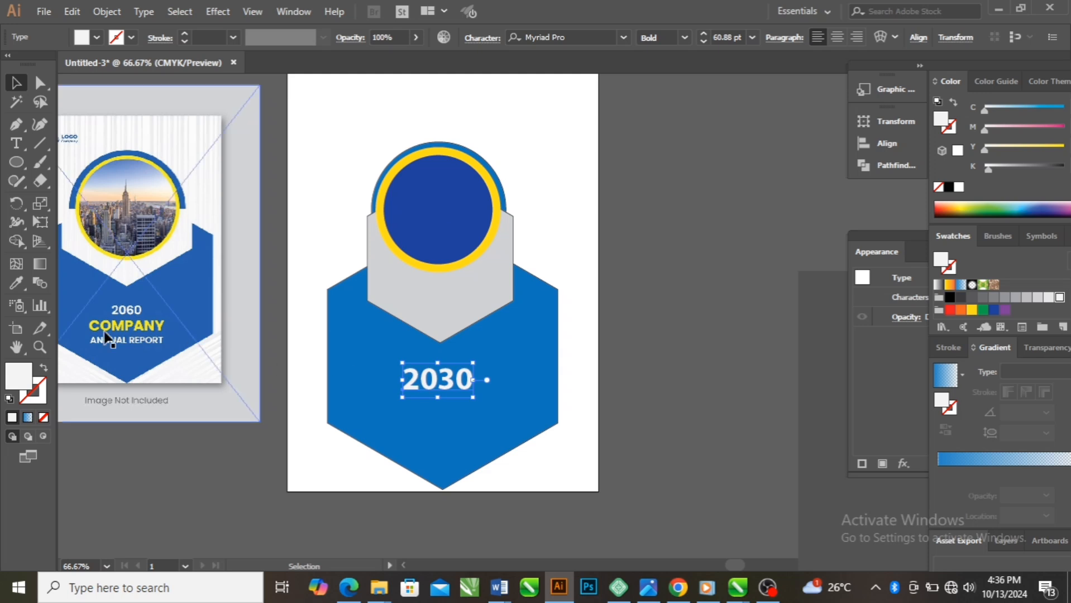
# Set the bold COMPANY title to about 47 pt in yellow below the year, and move the annual report line beneath it
pyautogui.scroll(3, 102, 347)
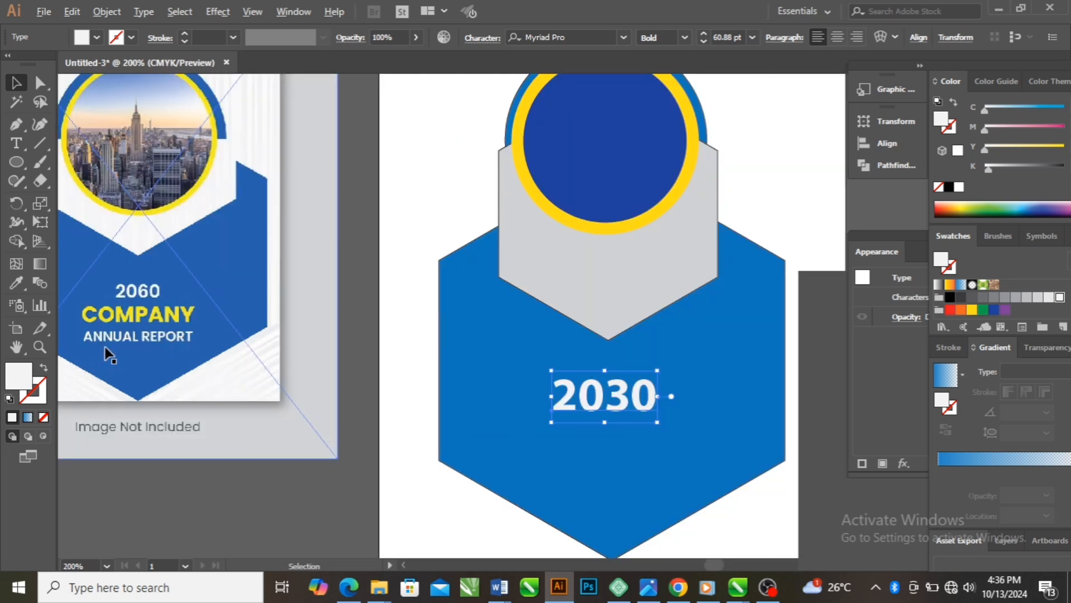
pyautogui.scroll(-3, 120, 345)
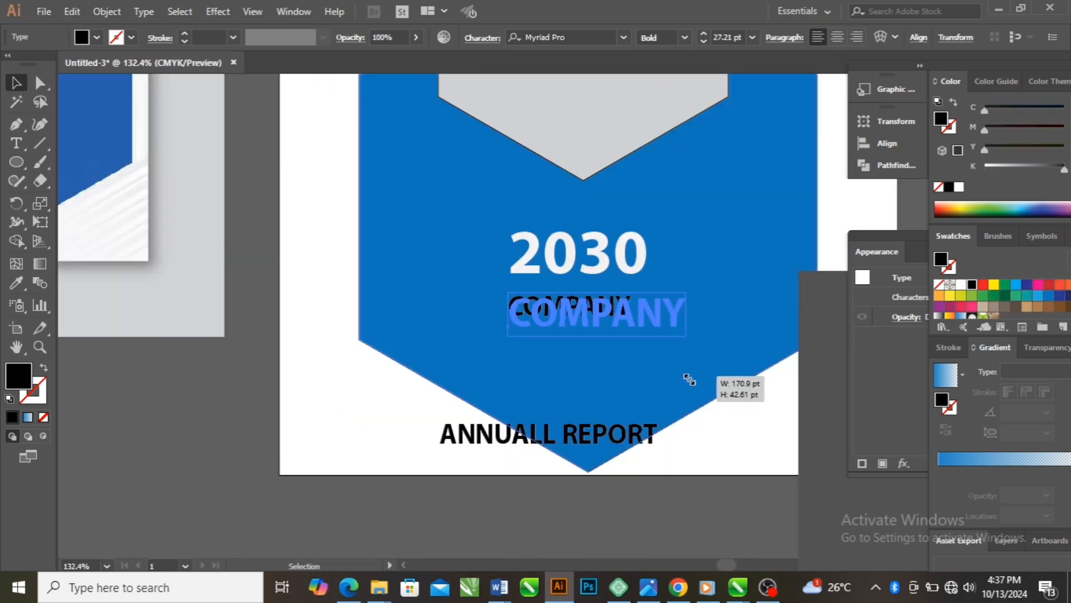
pyautogui.moveTo(689, 379); pyautogui.dragTo(723, 397)
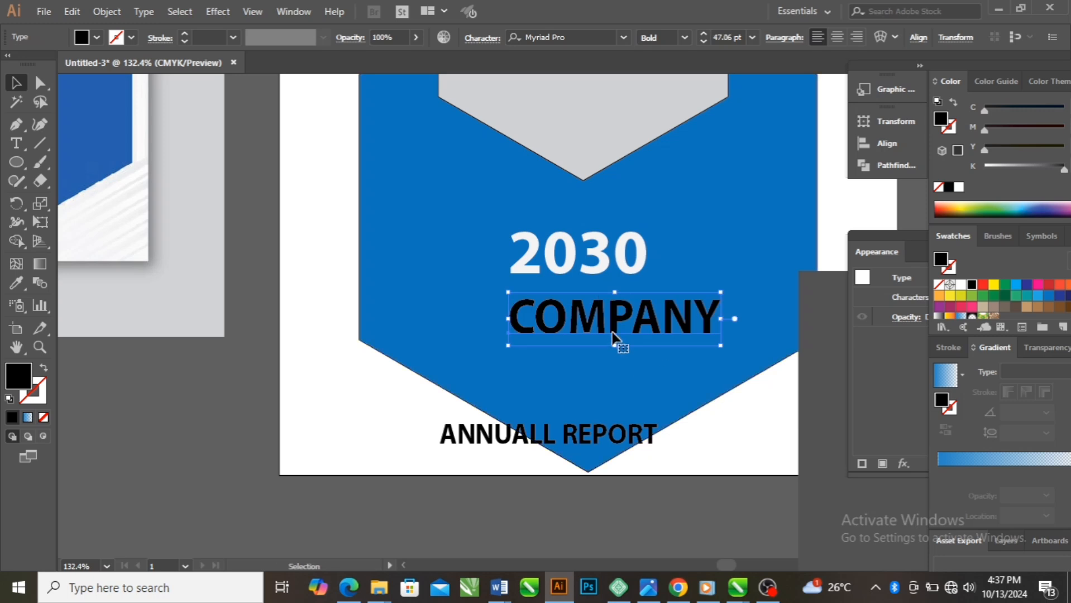
pyautogui.moveTo(608, 325); pyautogui.dragTo(585, 316)
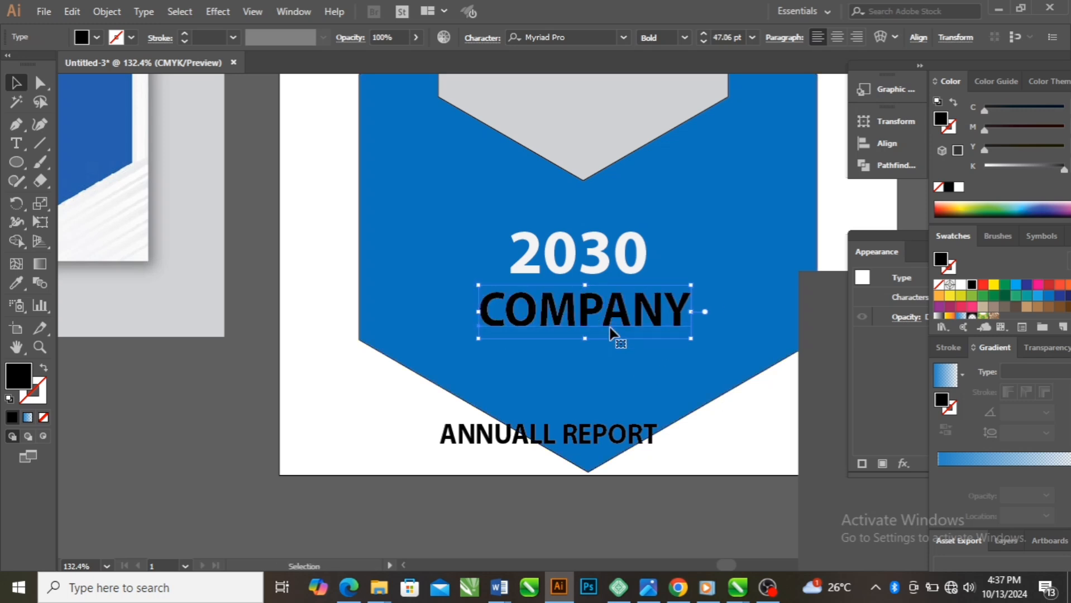
pyautogui.click(990, 287)
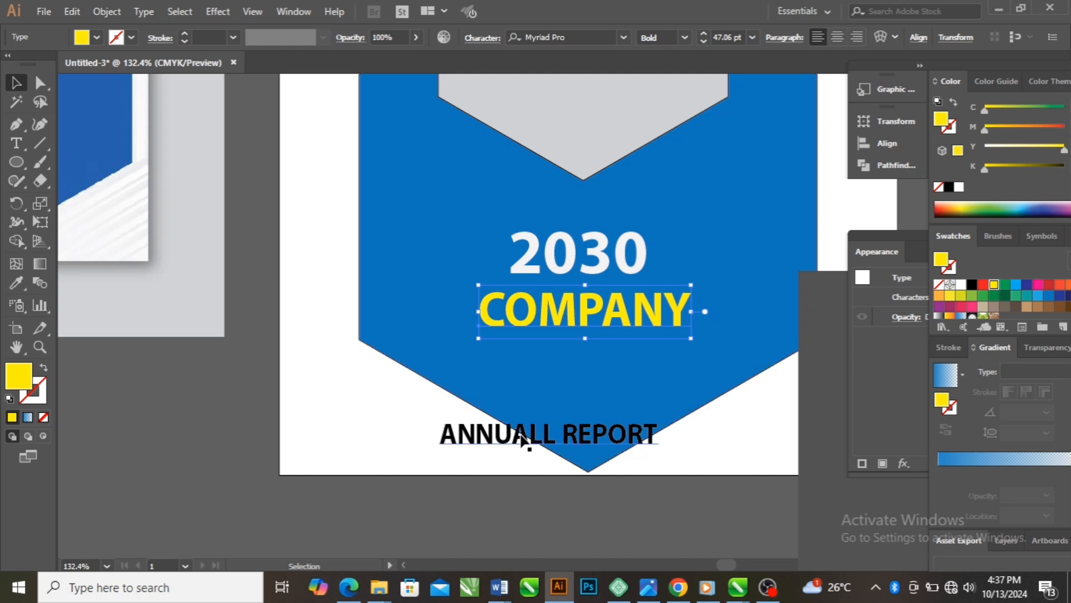
pyautogui.moveTo(578, 441); pyautogui.dragTo(620, 357)
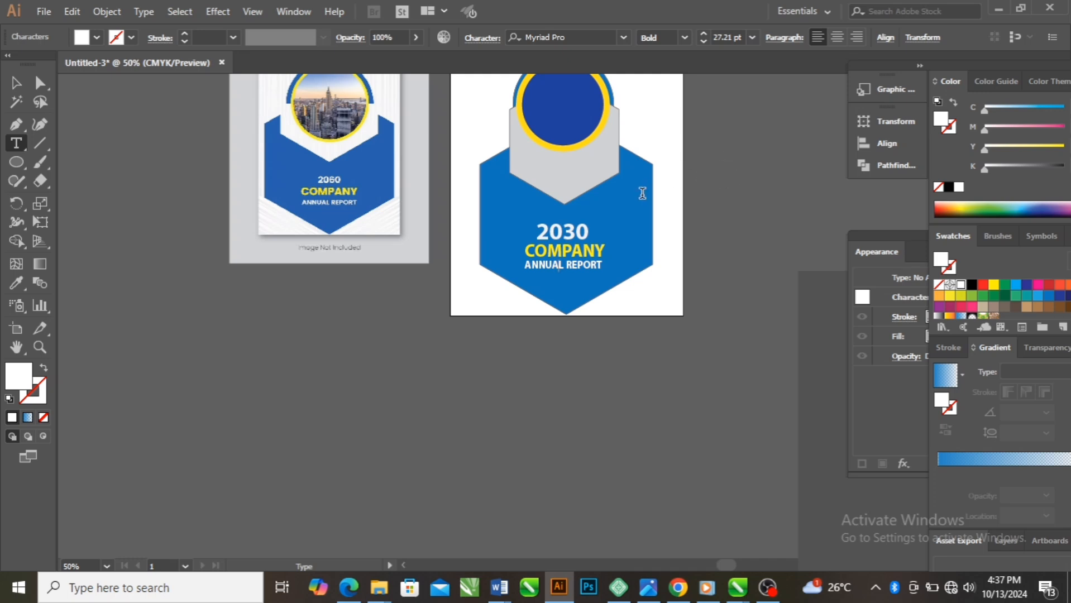
# Examine the cover beside the reference image to compare the layout and title text
pyautogui.scroll(2, 643, 193)
pyautogui.scroll(-2, 637, 213)
pyautogui.scroll(1, 636, 218)
pyautogui.scroll(-1, 632, 232)
pyautogui.scroll(1, 631, 232)
pyautogui.scroll(-1, 628, 243)
pyautogui.scroll(1, 627, 240)
pyautogui.scroll(-1, 622, 254)
pyautogui.scroll(-1, 621, 260)
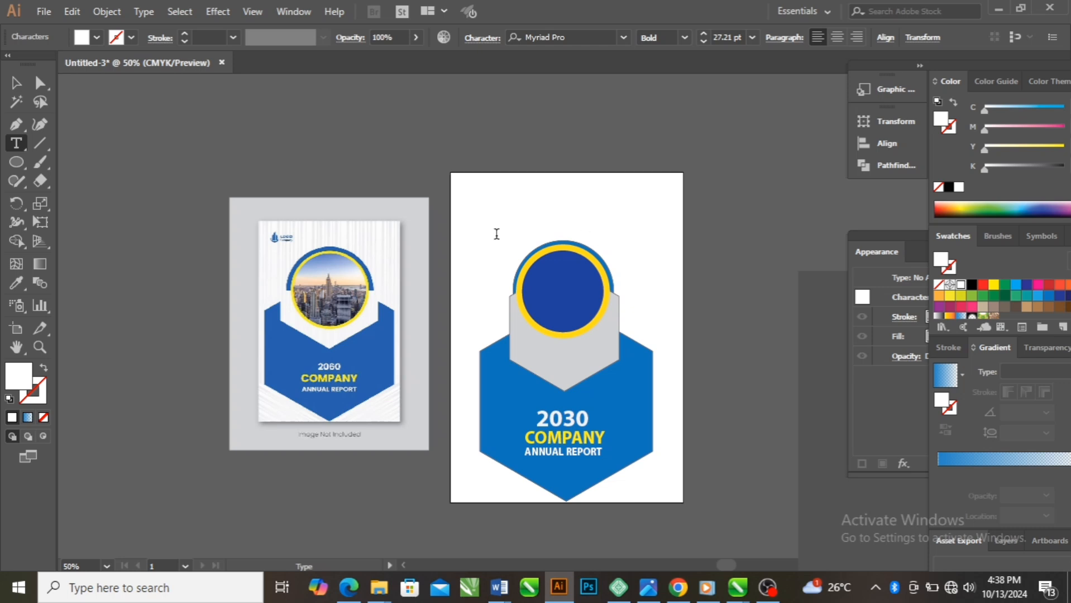
# Bring in the blue logo icon and place it in the cover's upper-left area, above the circle
pyautogui.hotkey('alt', 'Tab')
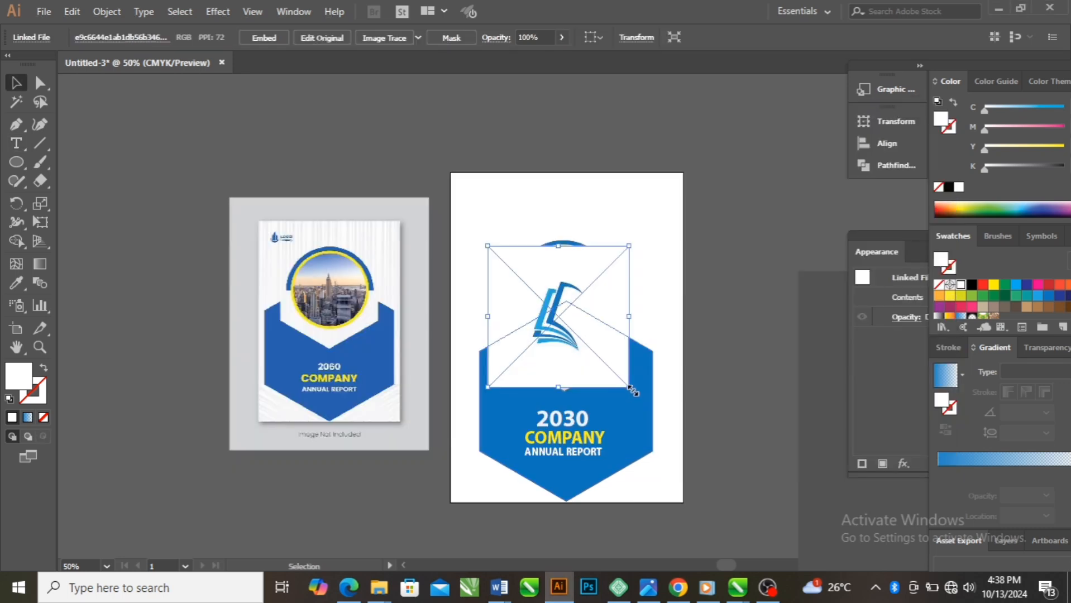
pyautogui.moveTo(645, 382); pyautogui.dragTo(495, 221)
pyautogui.click(708, 277)
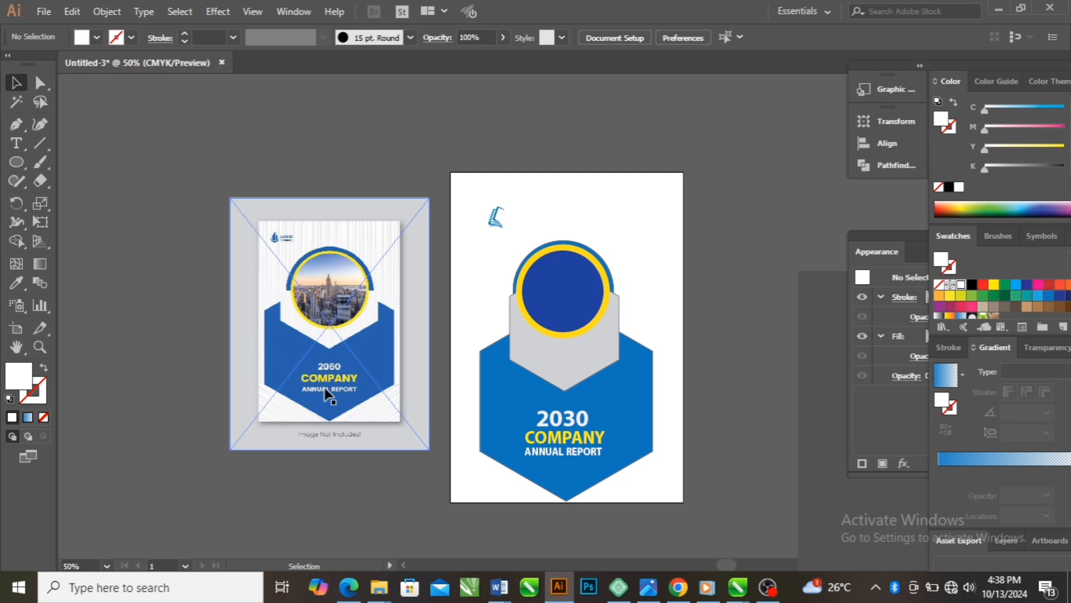
# Select the outer blue circle behind the yellow-ringed circle
pyautogui.click(595, 286)
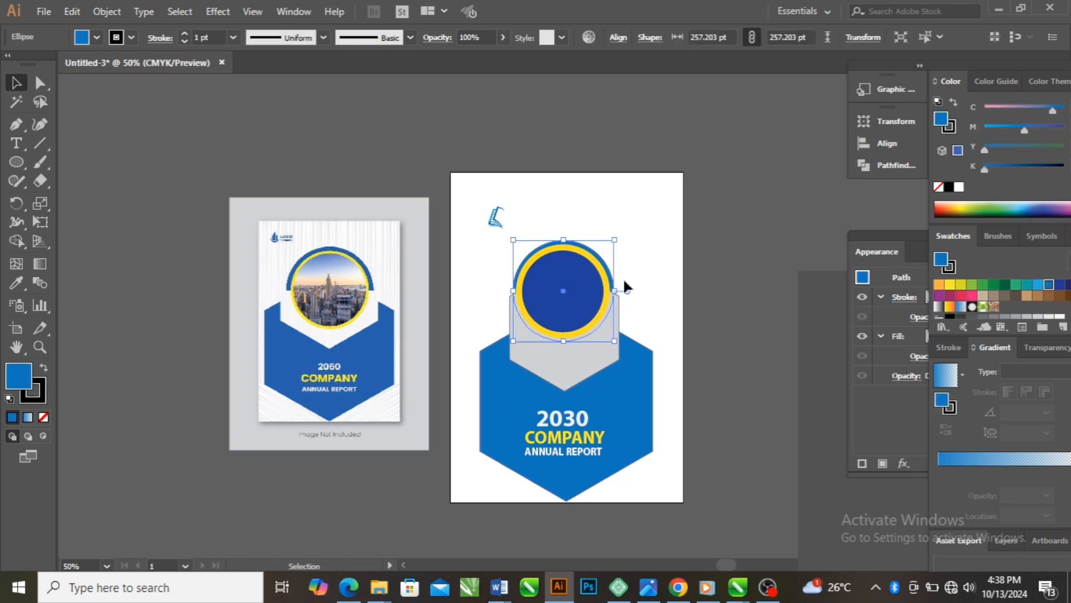